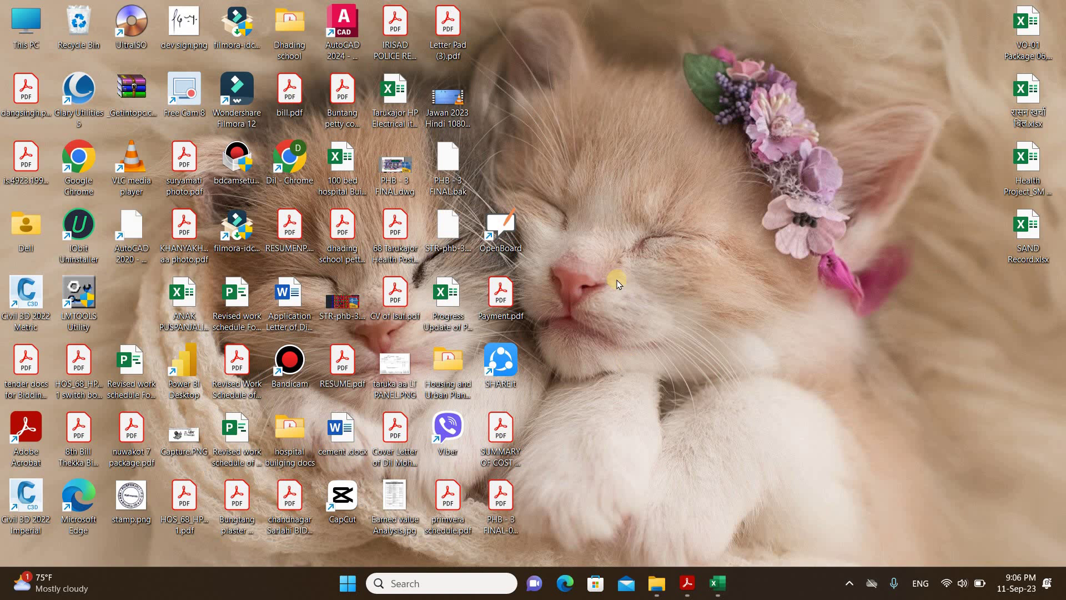
Show Daily Progrese Report.xlsx and step through activities C9–C13, from Site Clearing and Grubing to Rebar work
click(718, 584)
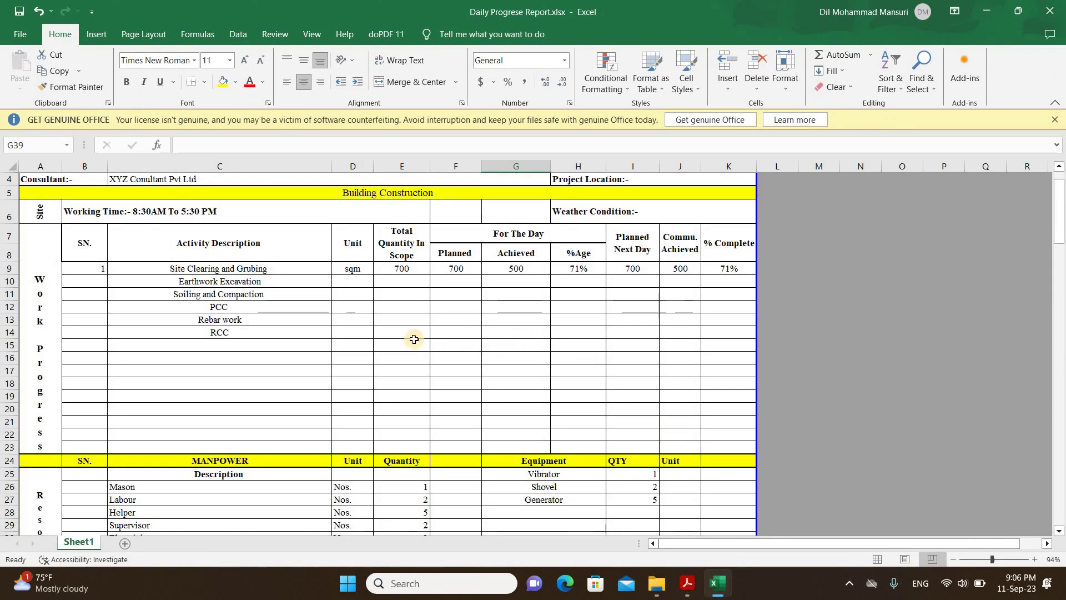
scroll(414, 339, up, 1)
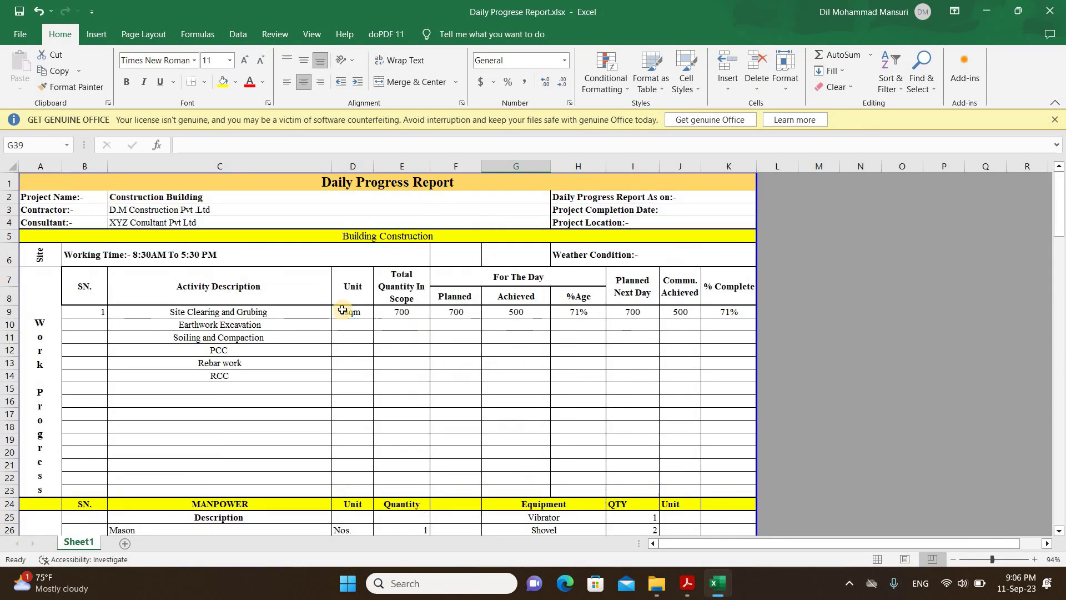
click(284, 313)
click(276, 327)
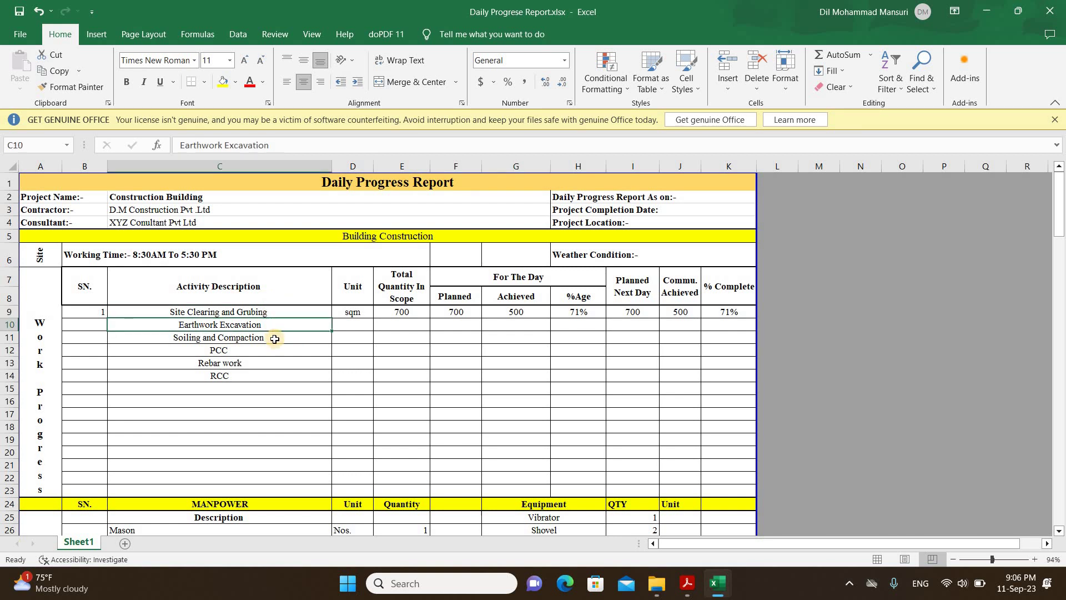
click(276, 340)
click(265, 353)
click(260, 364)
click(258, 360)
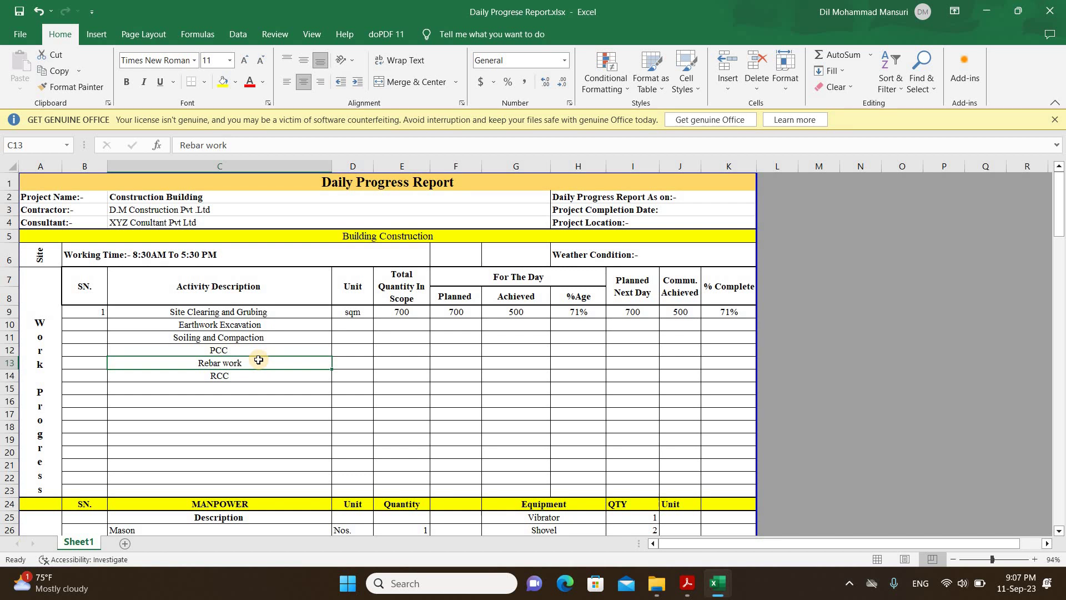
click(265, 287)
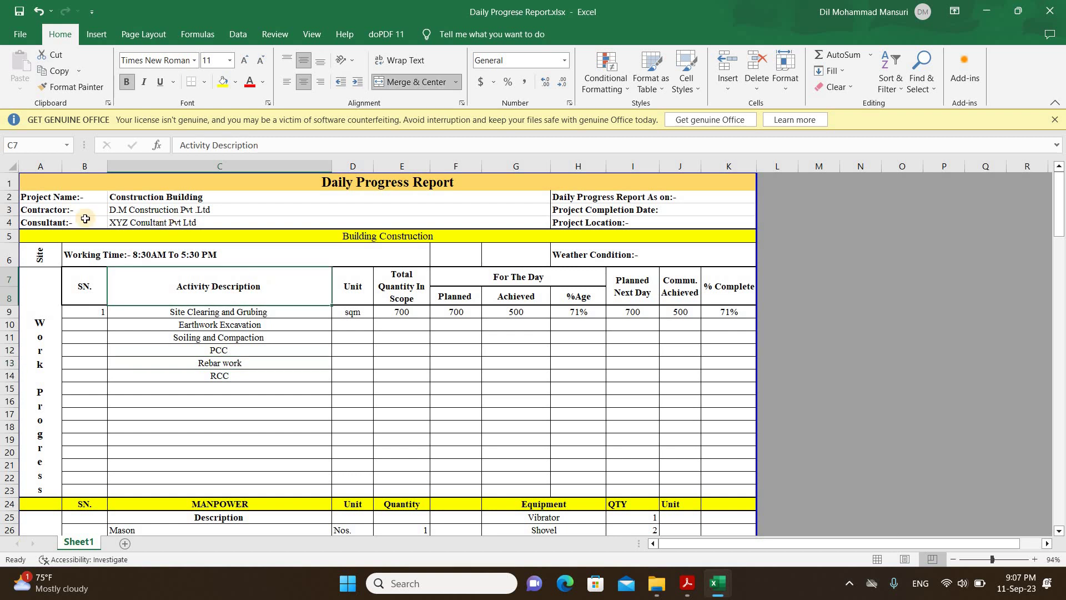
click(88, 283)
click(200, 280)
click(409, 285)
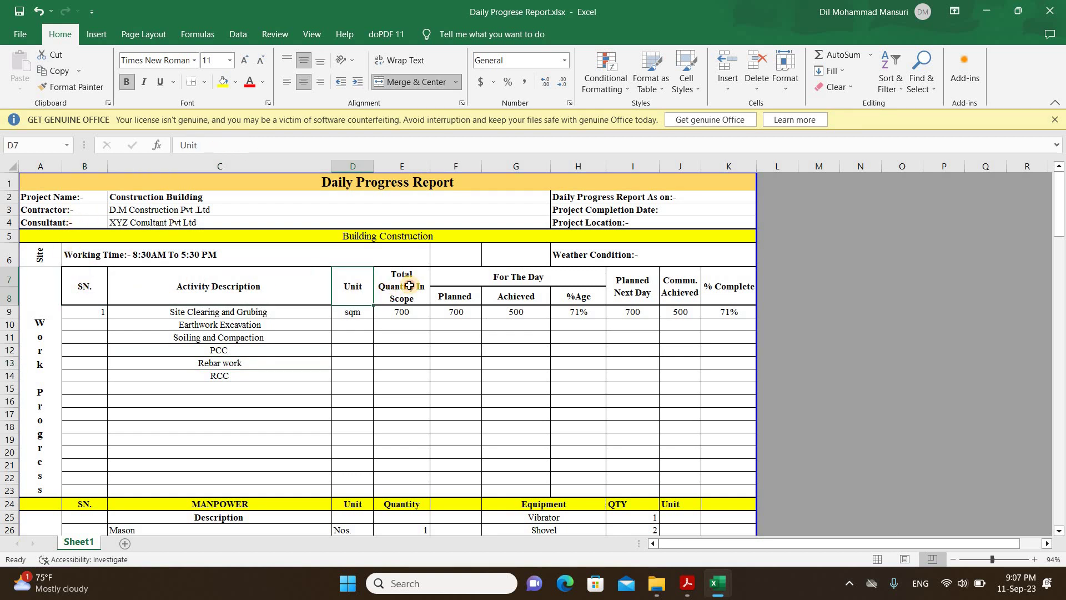
click(481, 278)
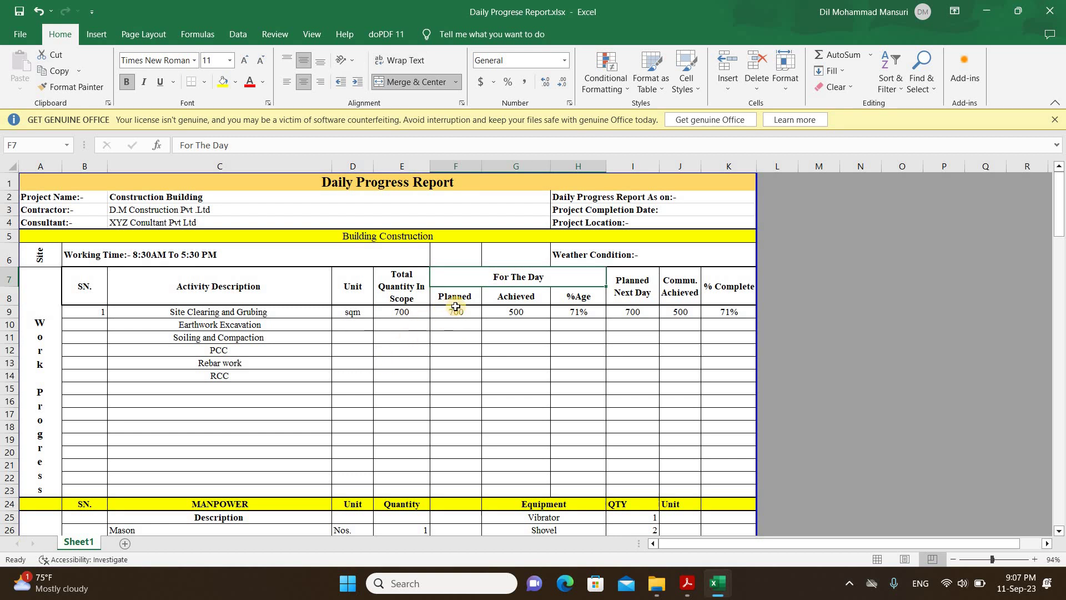
click(463, 297)
click(519, 295)
click(578, 294)
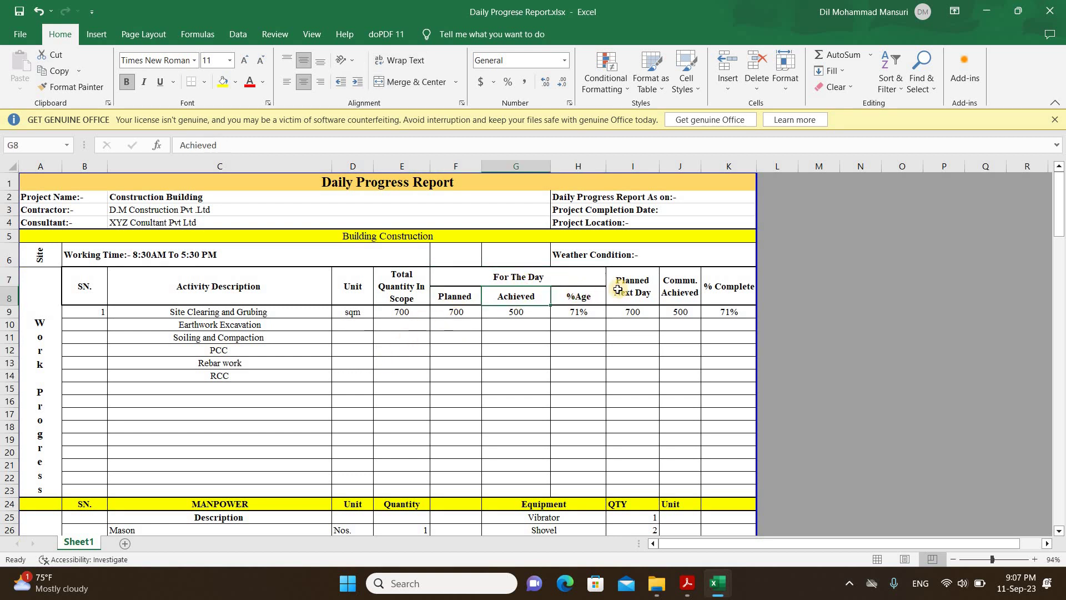
click(668, 296)
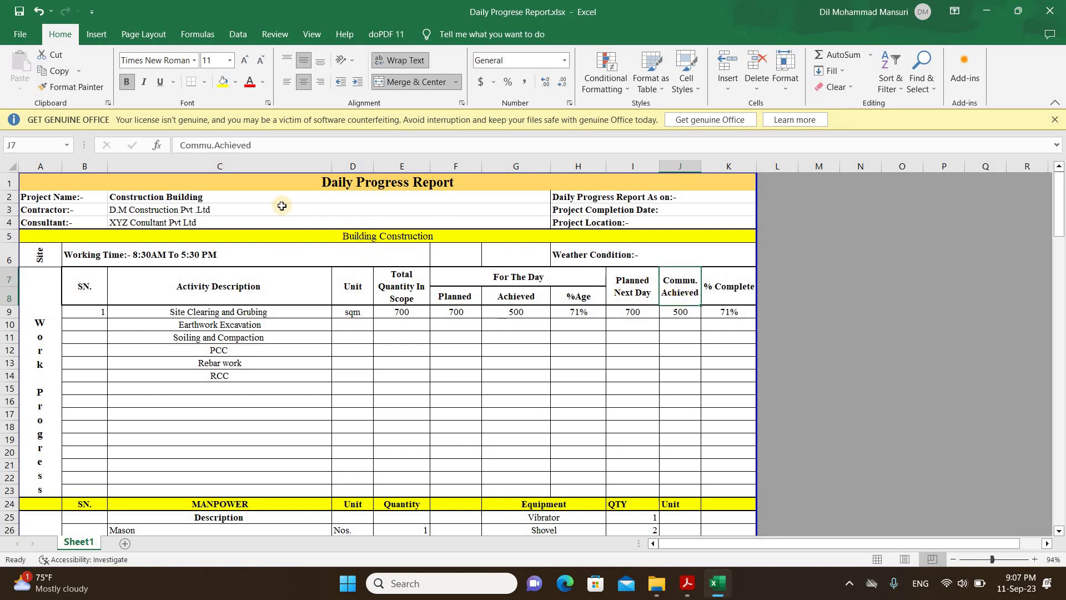
scroll(322, 254, down, 2)
scroll(319, 252, up, 2)
click(66, 198)
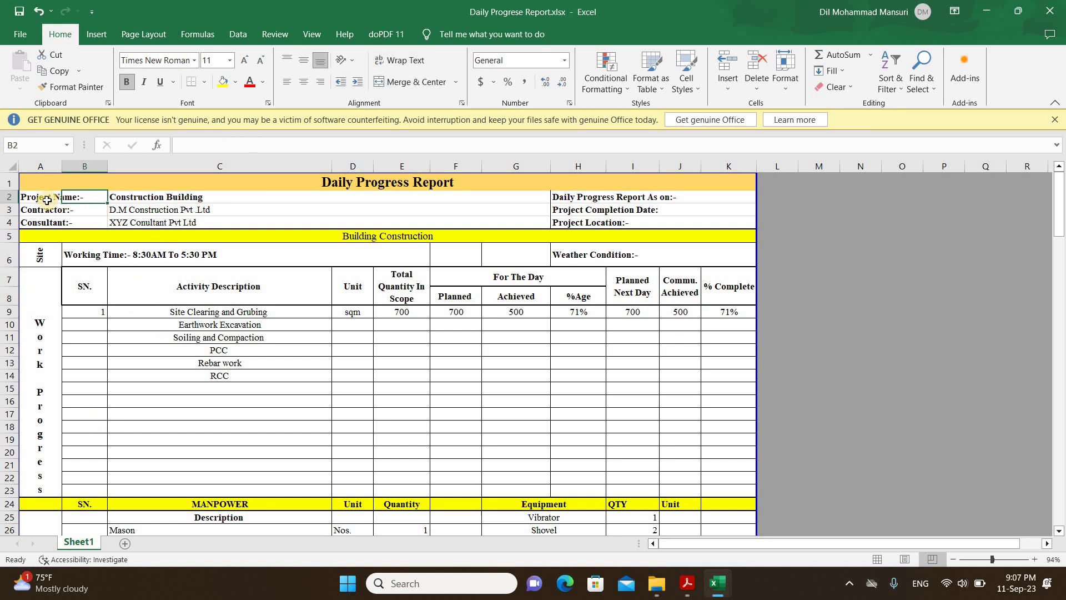
click(45, 199)
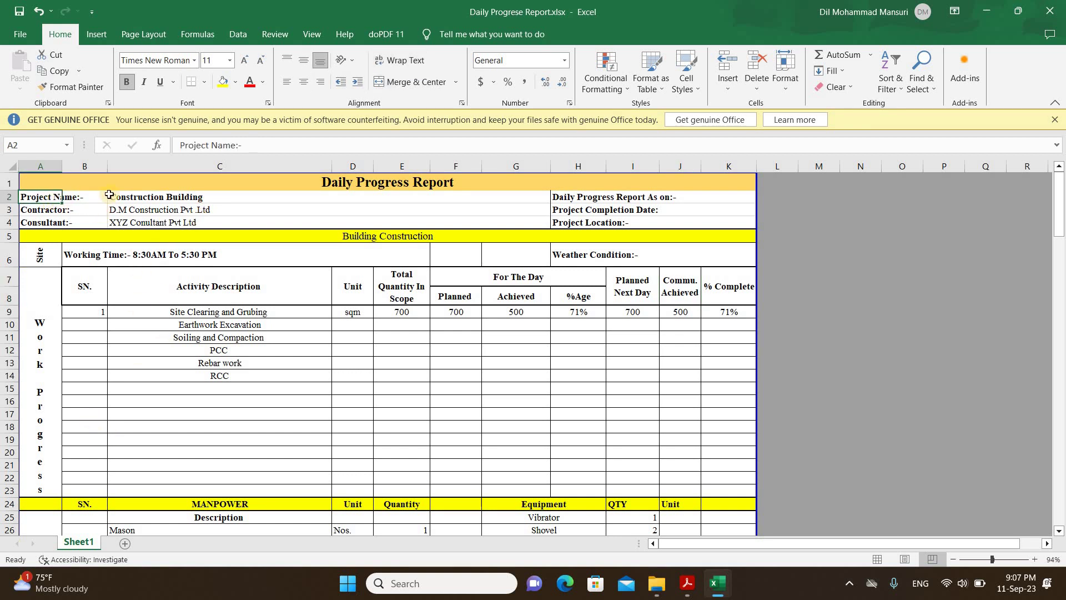
click(158, 197)
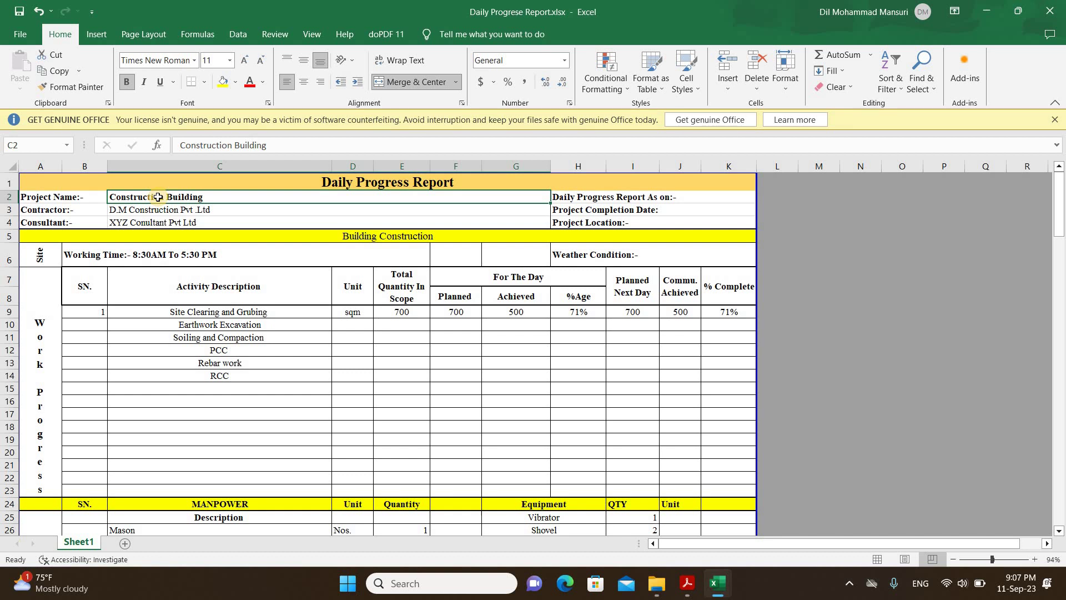
click(71, 209)
click(169, 209)
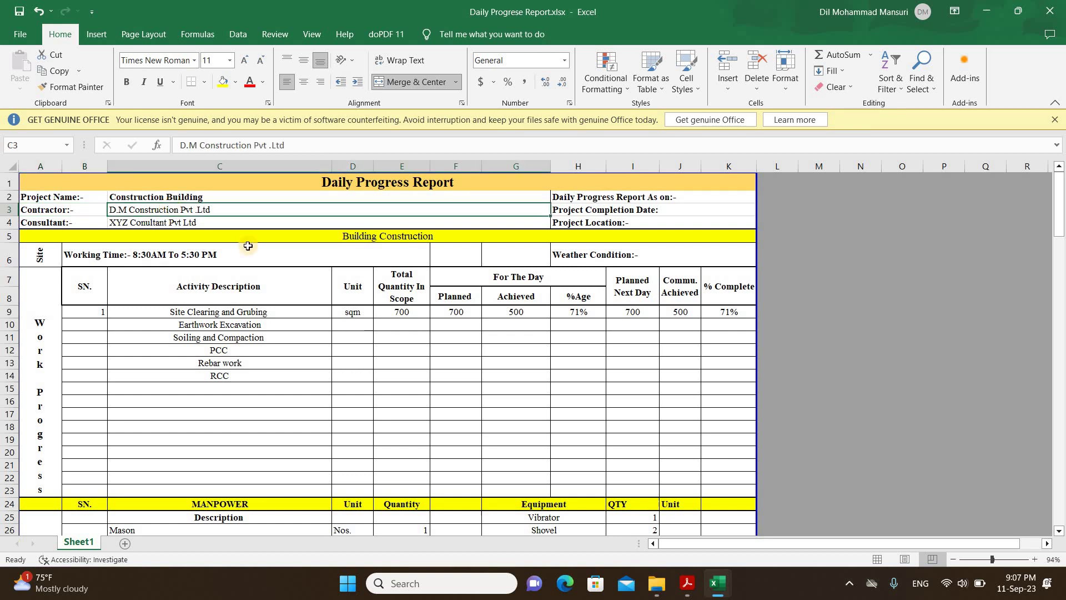
click(88, 224)
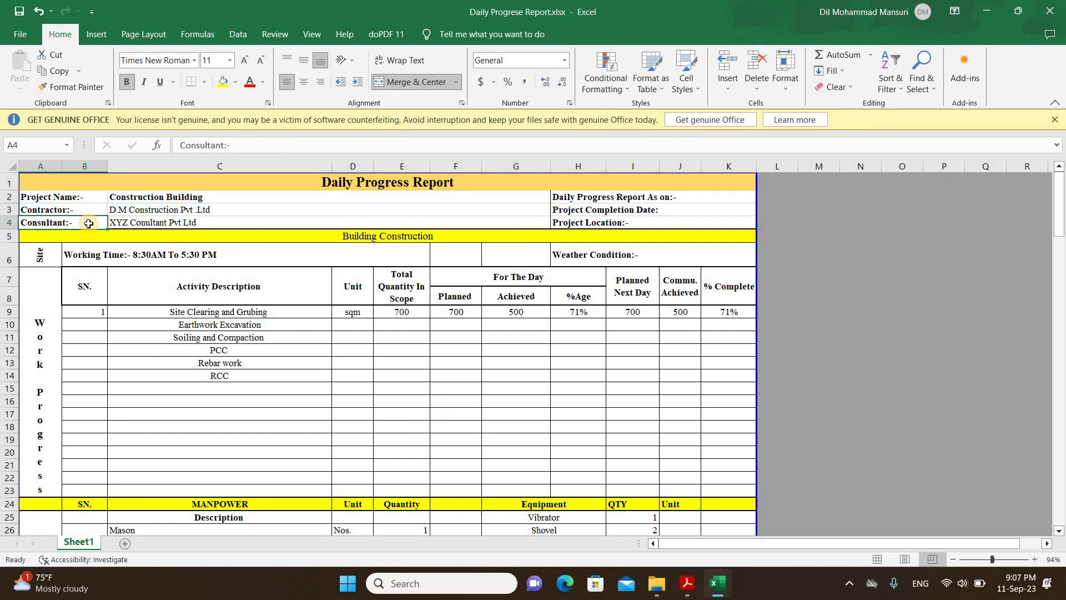
click(191, 221)
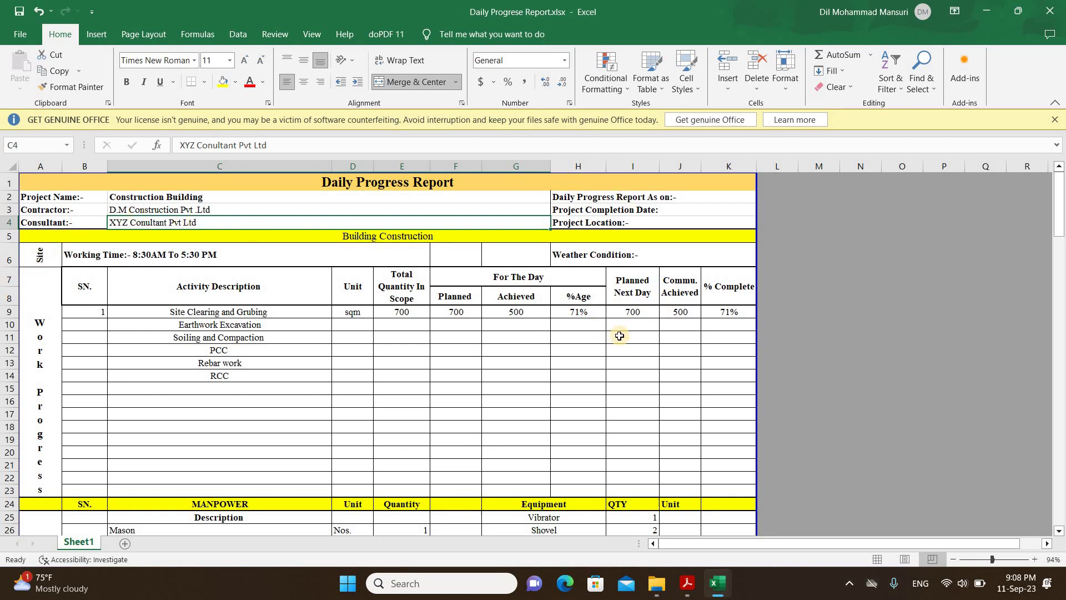
click(665, 199)
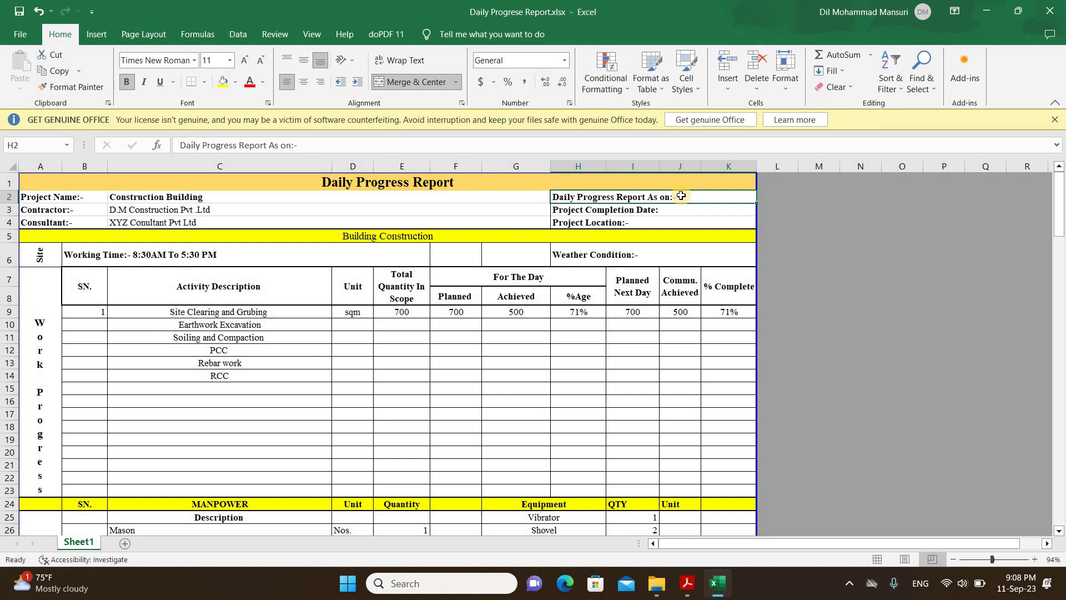
click(678, 209)
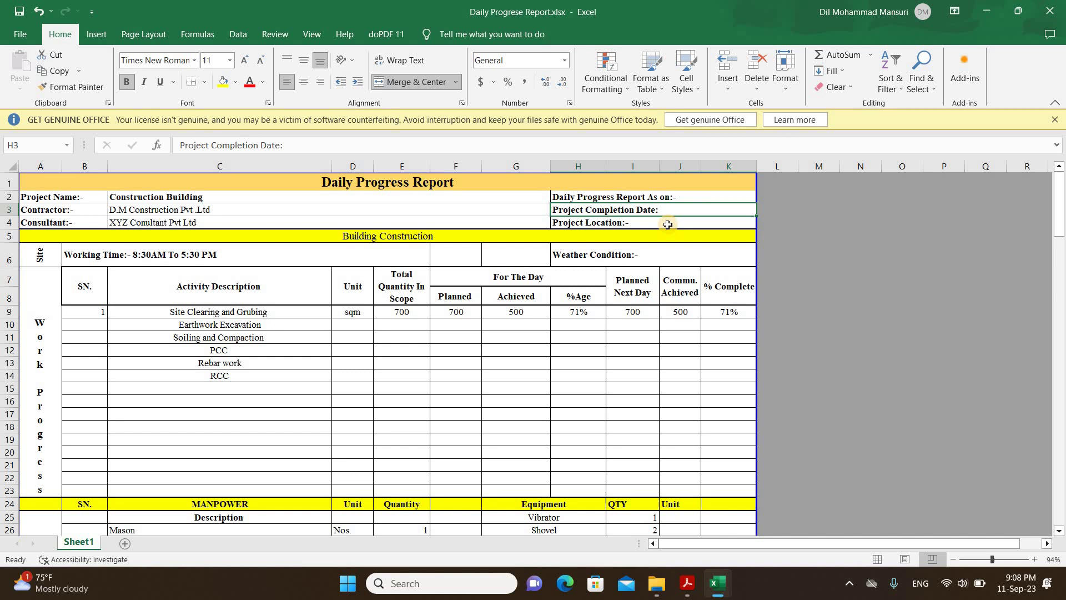
click(668, 224)
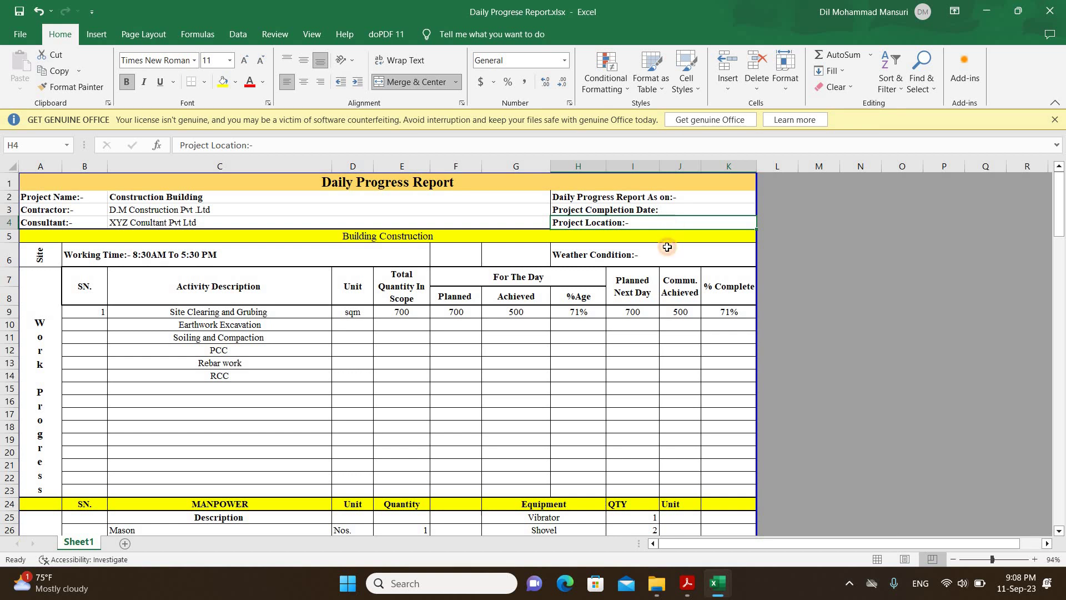
click(668, 247)
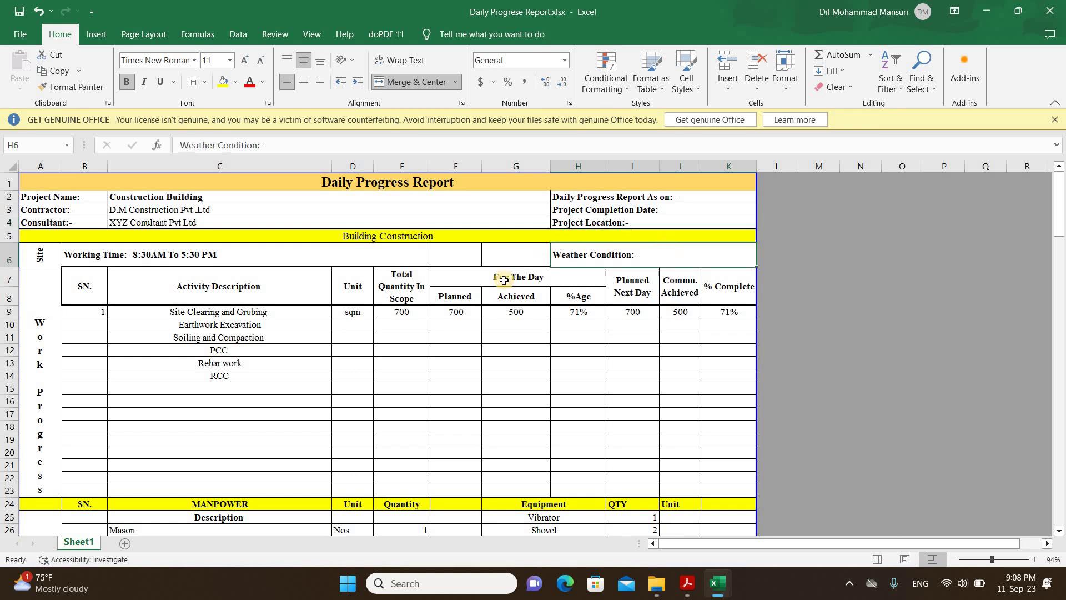
click(228, 258)
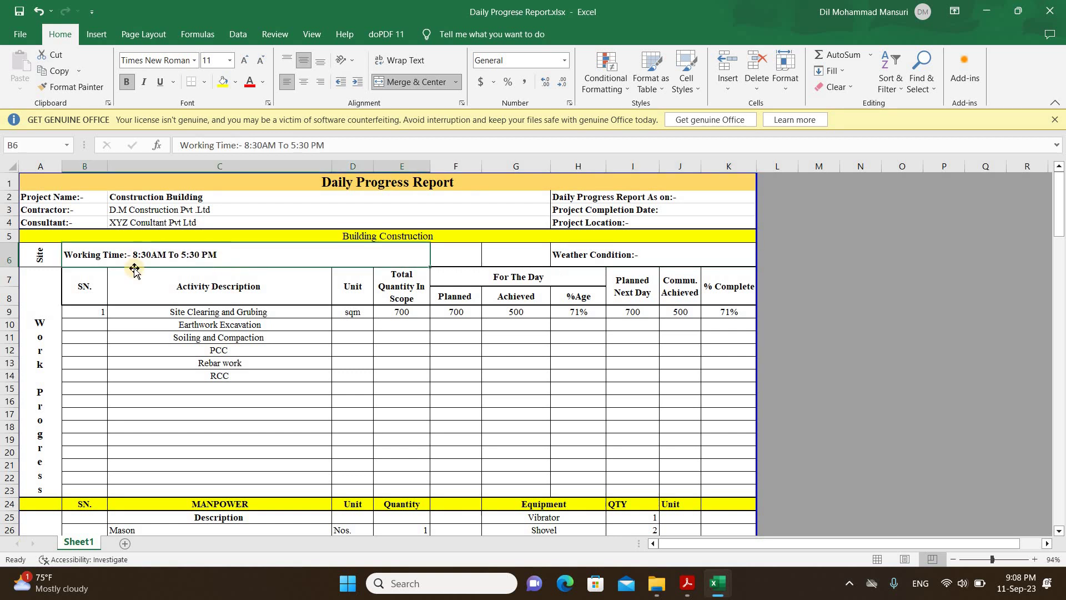
click(157, 313)
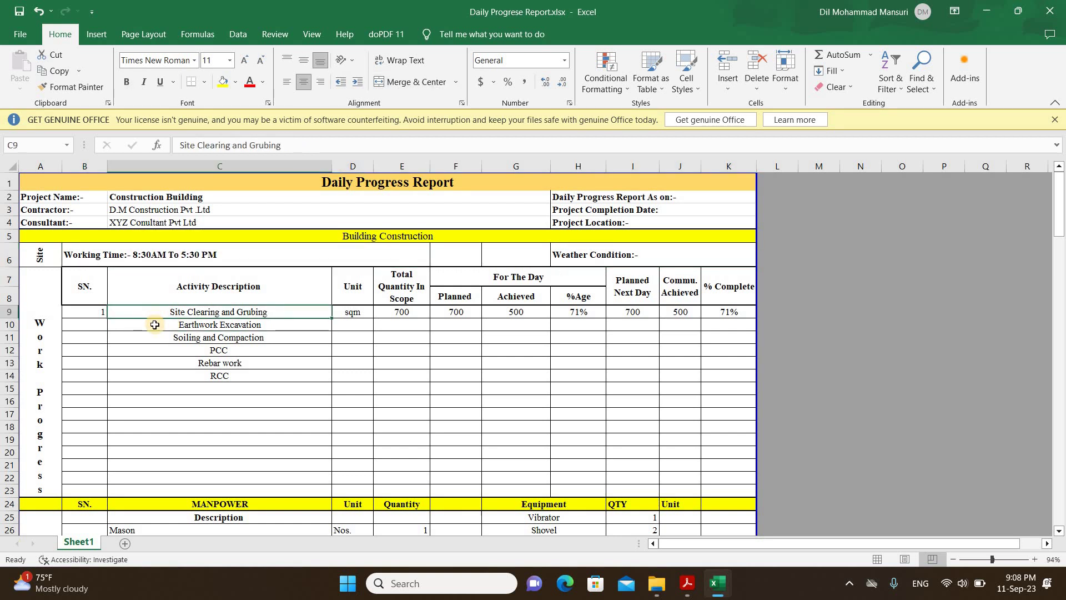
click(155, 324)
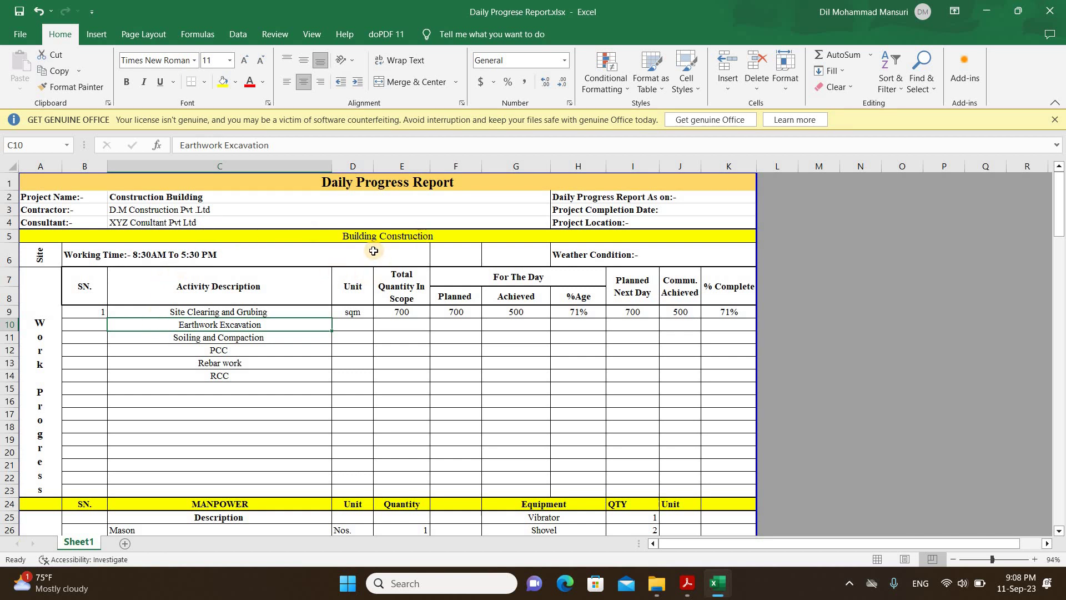
click(355, 238)
click(344, 245)
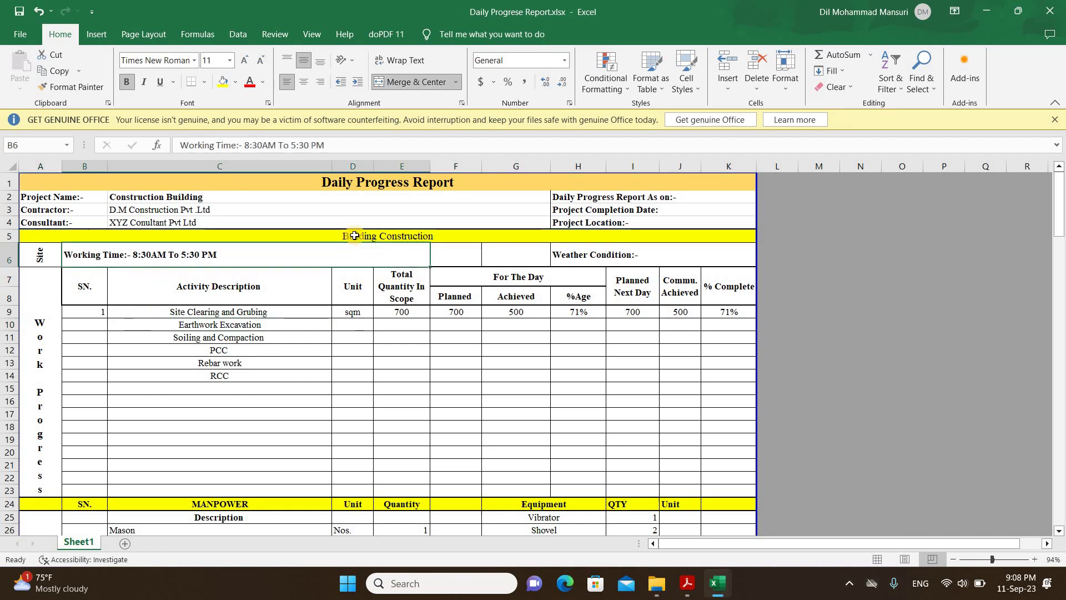
click(354, 236)
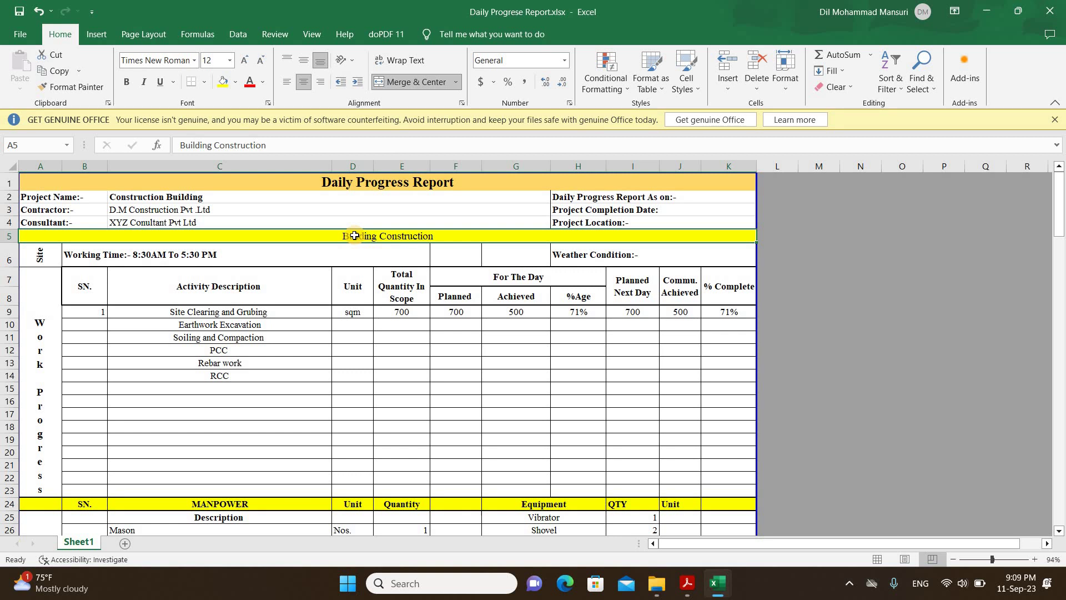
click(137, 256)
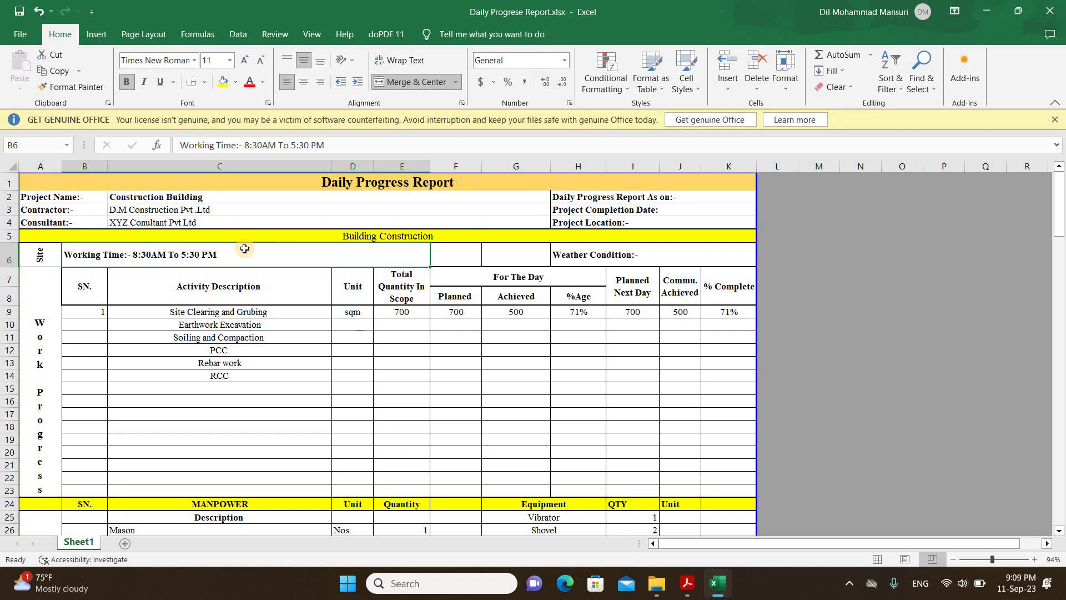
Add 'sunny' after 'Weather Condition:-' in merged cell H6
click(644, 258)
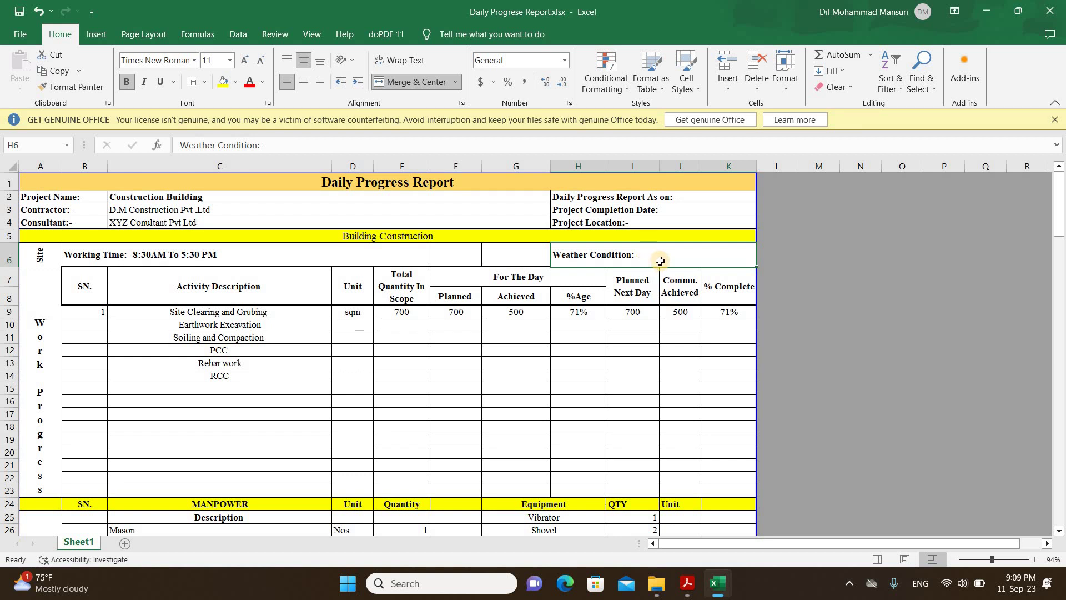
double_click(660, 259)
text(s)
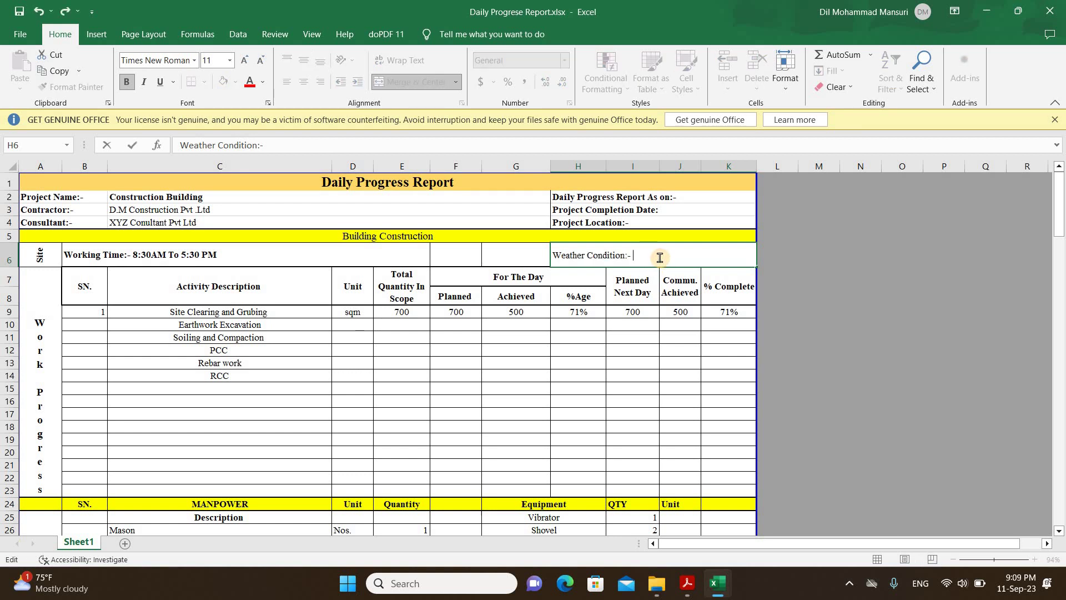
text(unny)
click(613, 373)
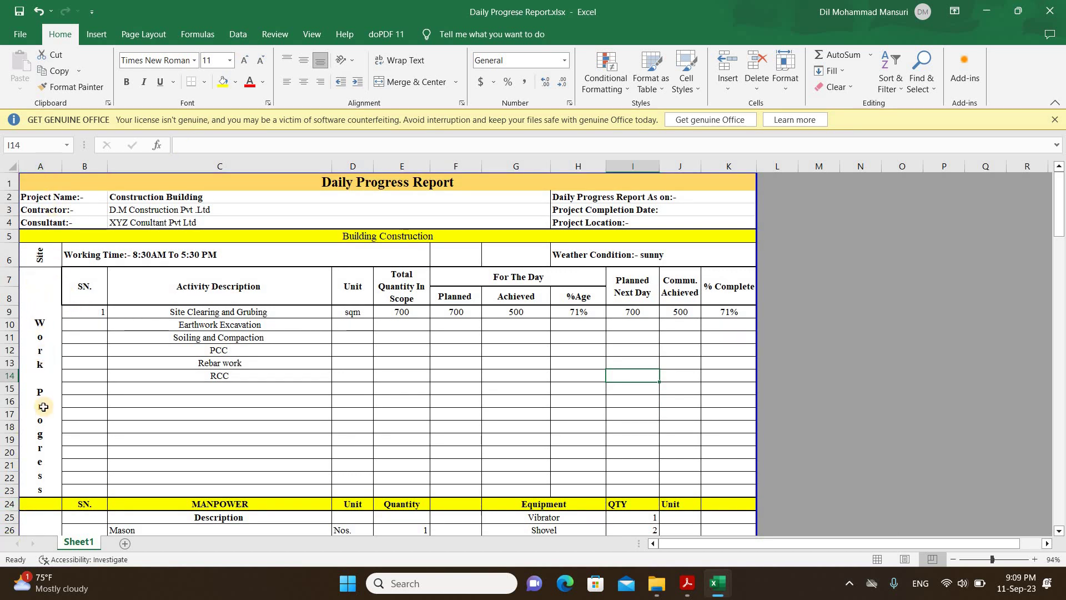
click(34, 331)
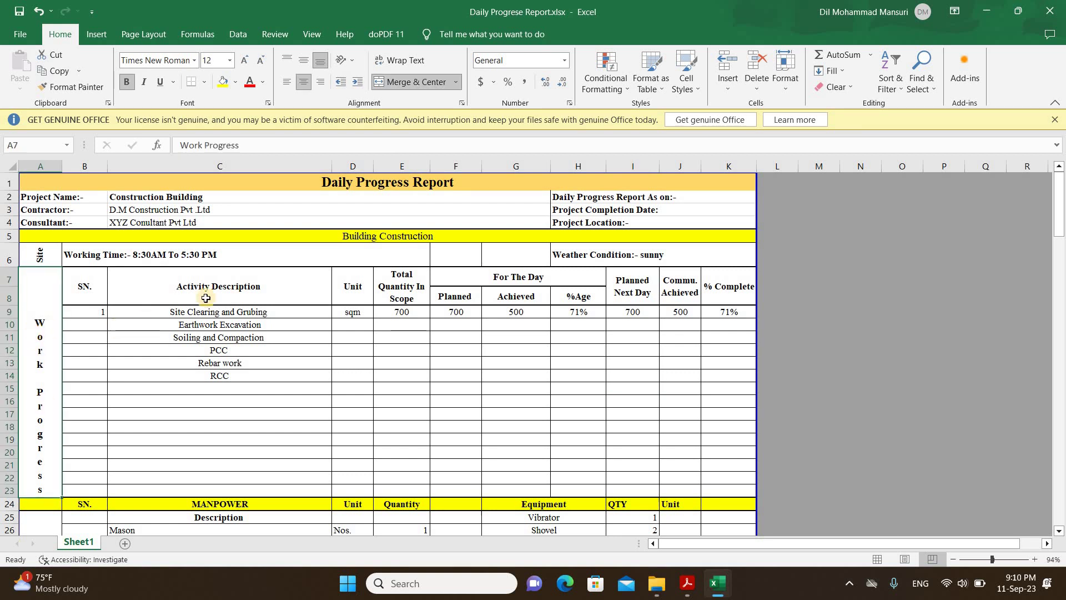
click(257, 285)
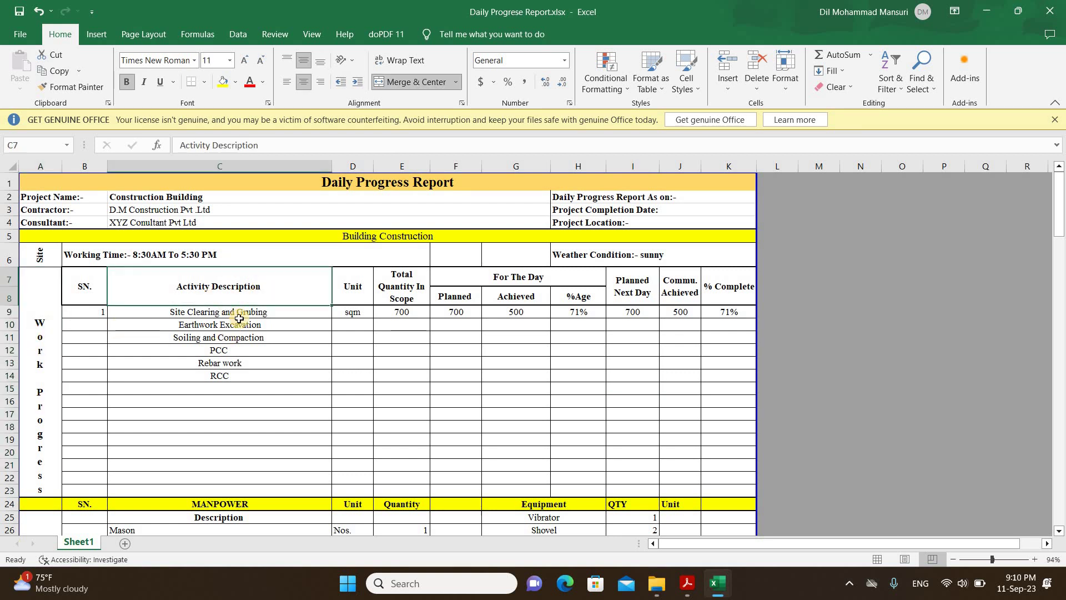
click(244, 314)
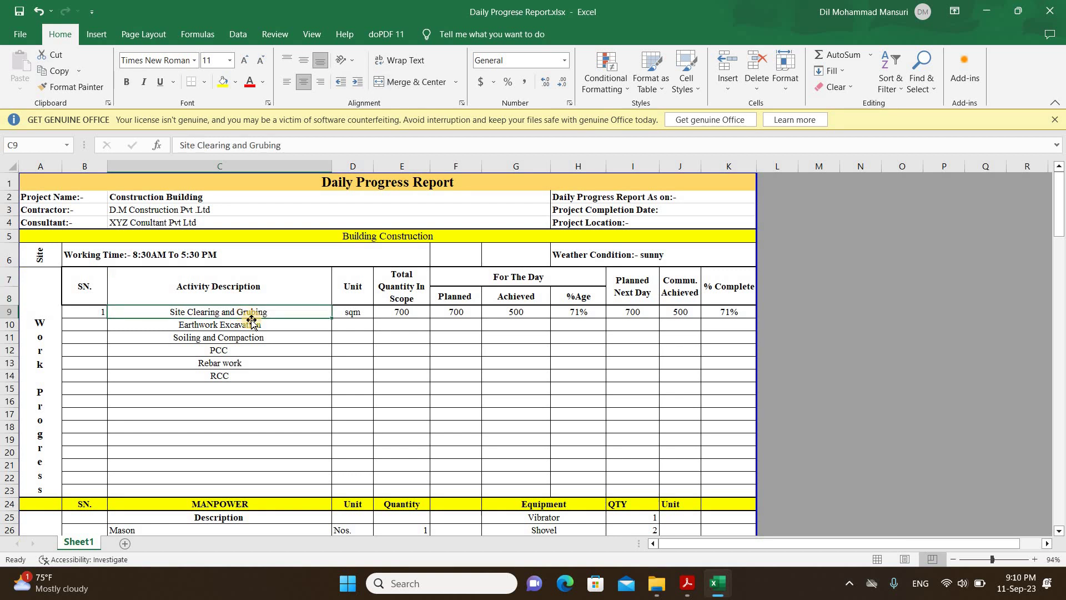
click(259, 326)
click(265, 338)
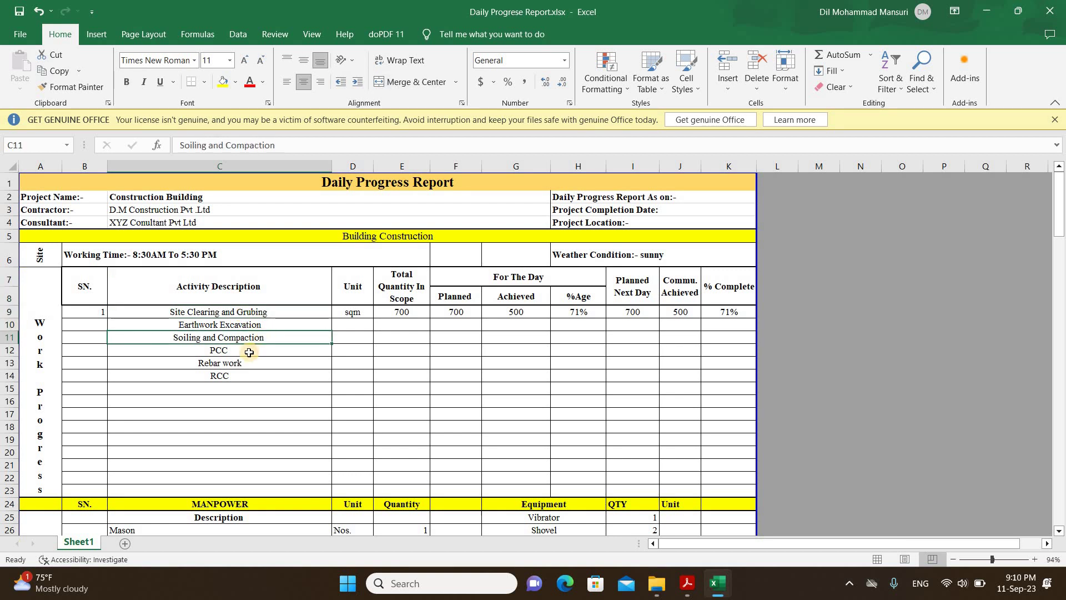
click(245, 351)
click(176, 363)
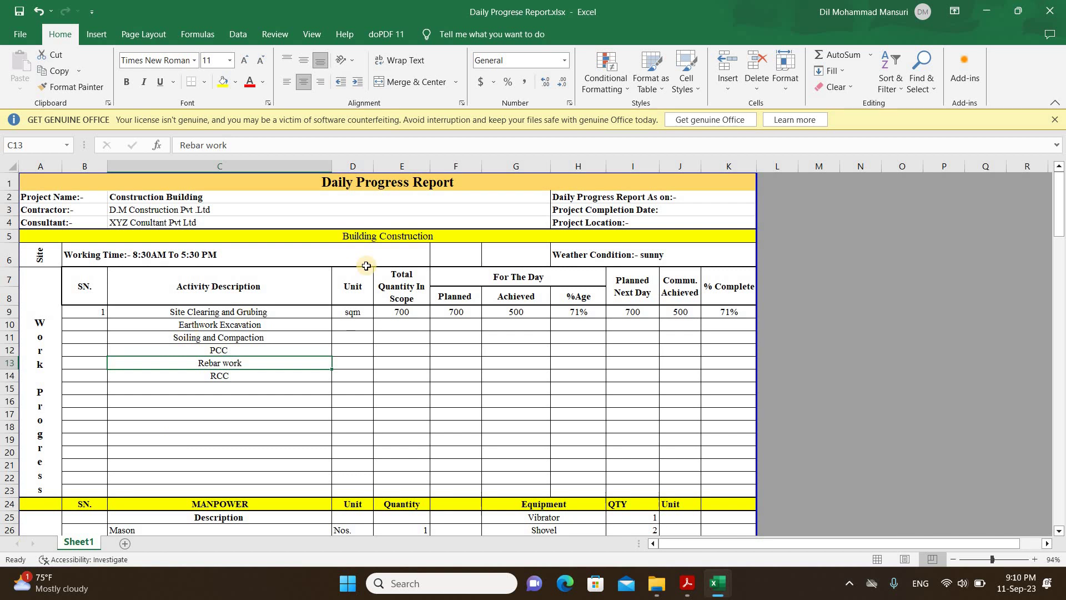
click(360, 313)
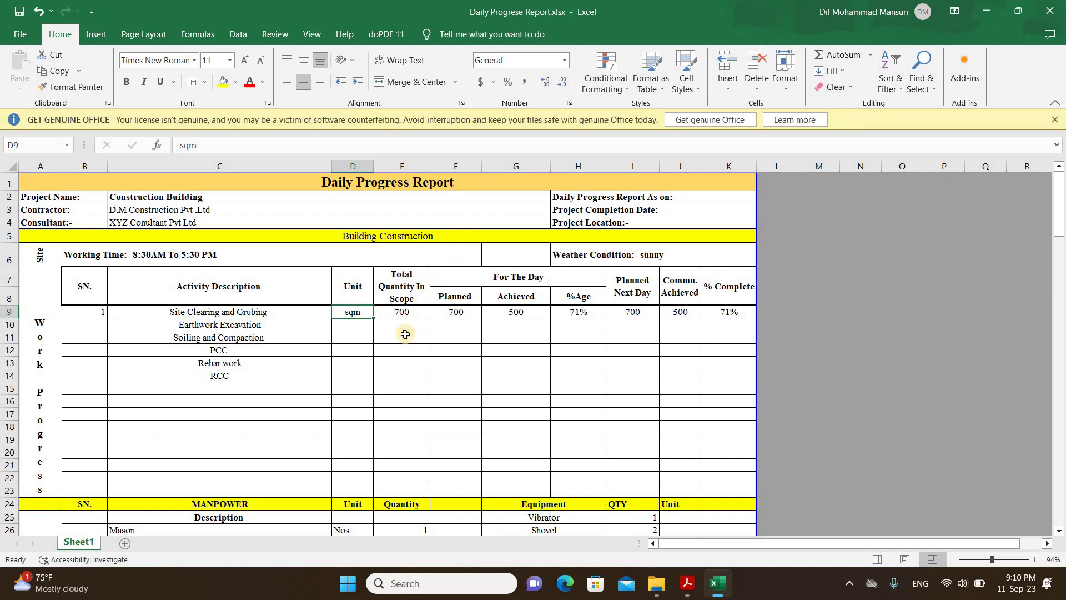
click(411, 314)
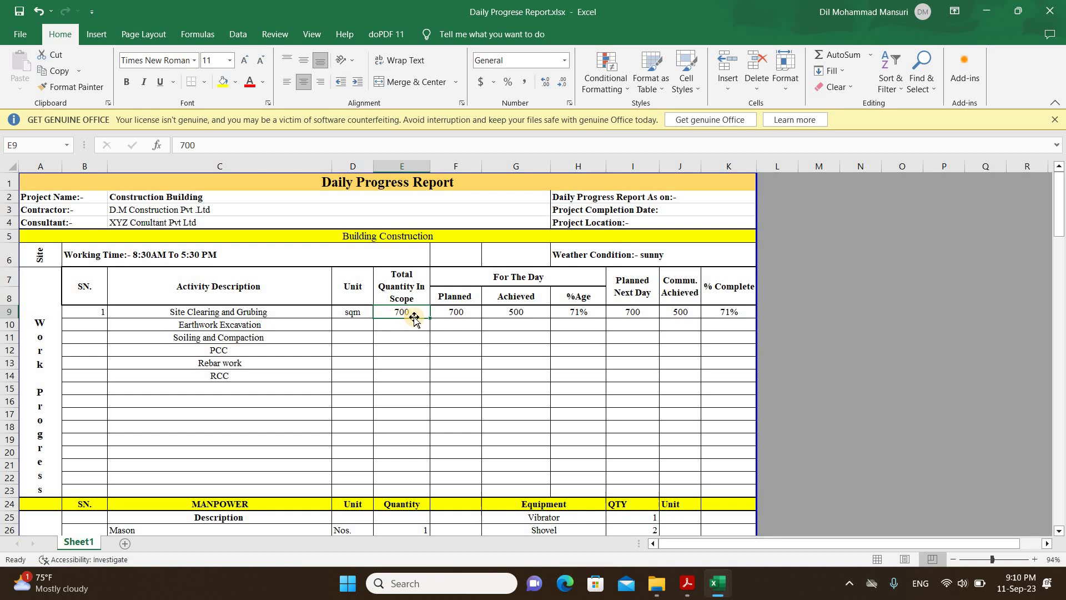
click(517, 279)
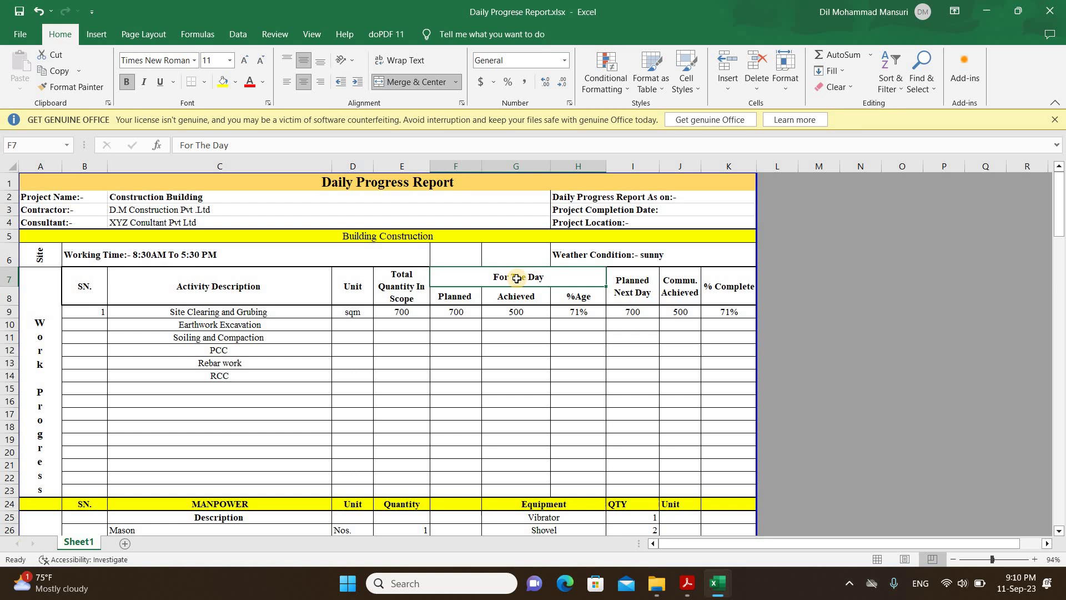
click(412, 312)
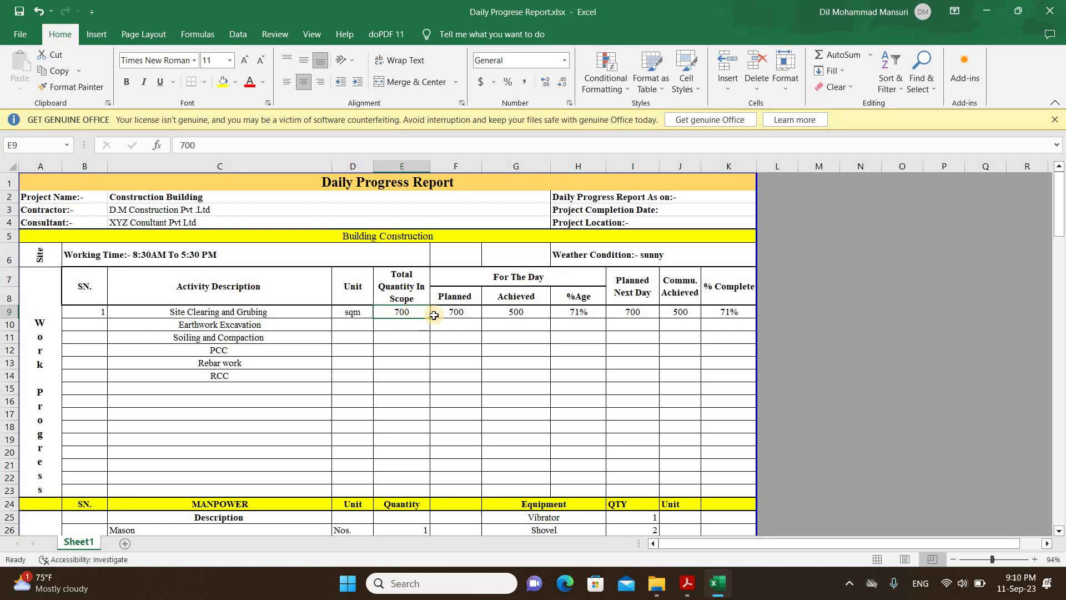
click(469, 314)
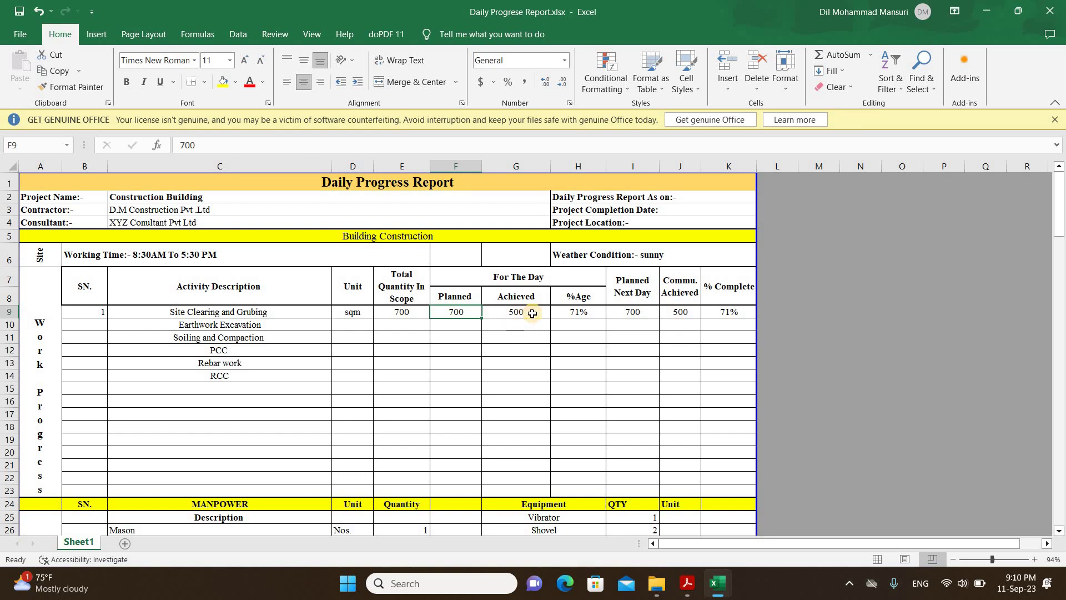
click(532, 314)
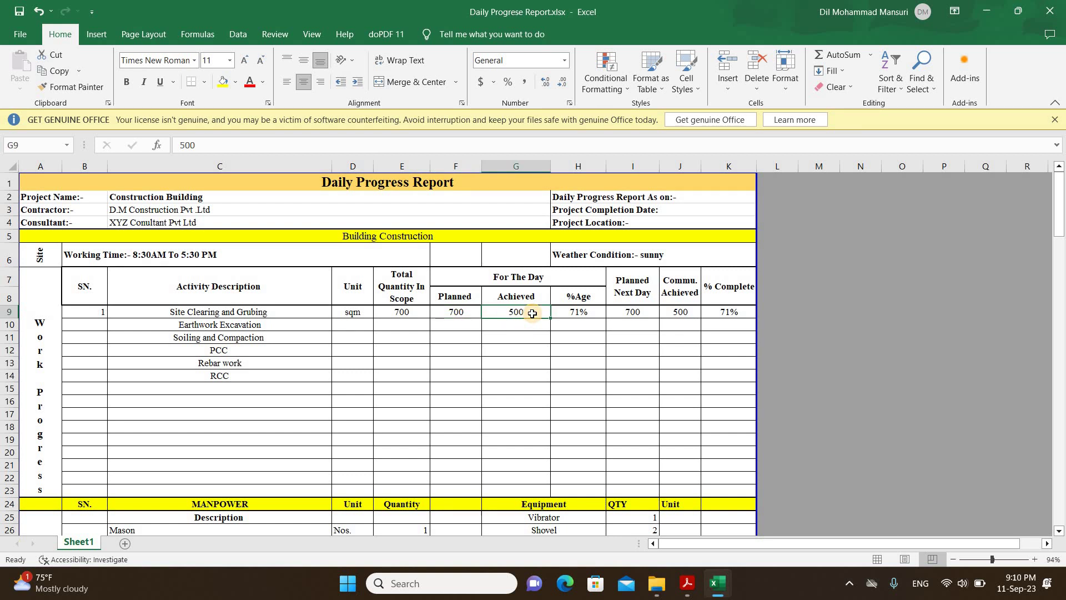
Confirm H9 holds the %Age formula =G9/E9, giving 71%
double_click(591, 311)
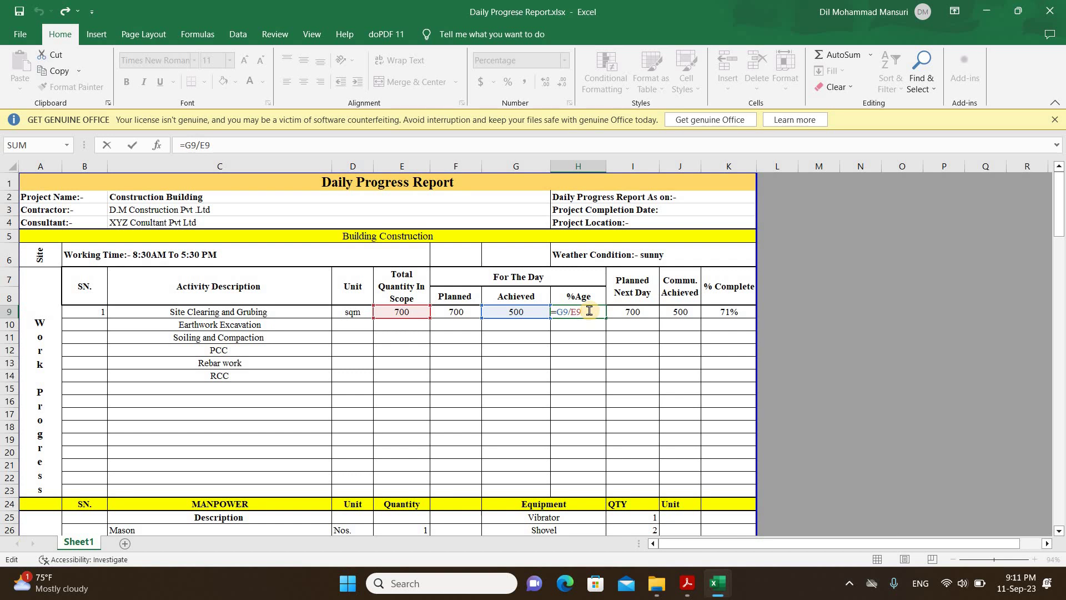
click(580, 337)
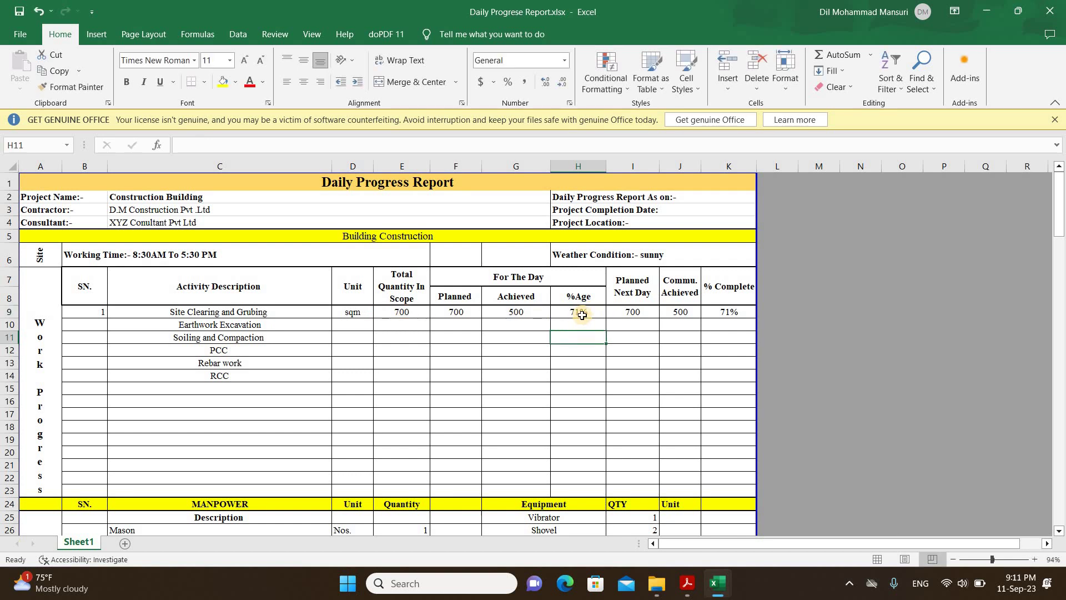
click(583, 315)
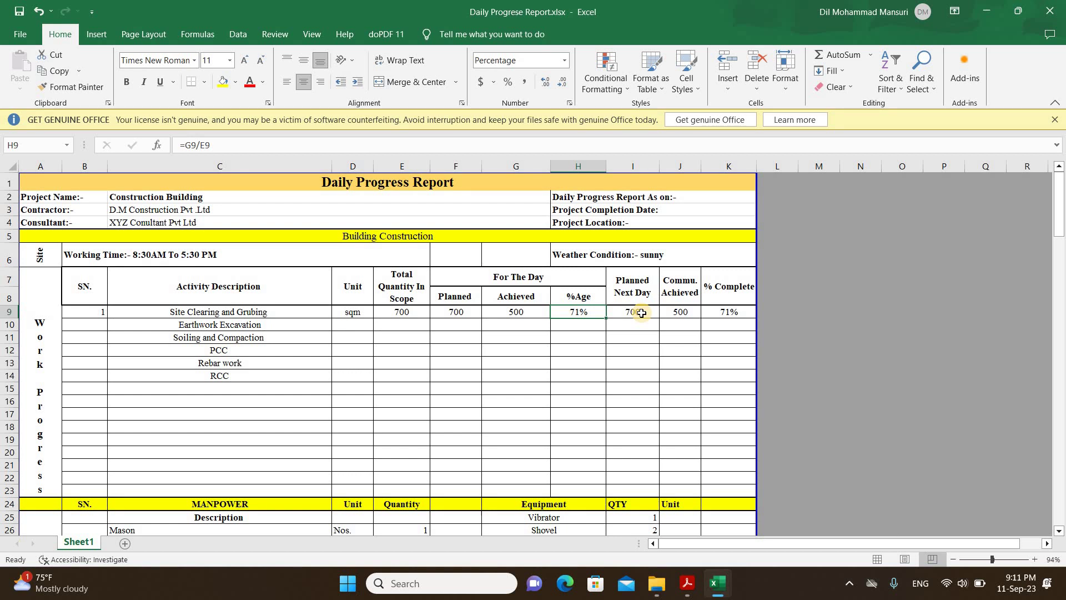
Point out the next-day quantity in I9, achieved 500 in G9 and total scope 700 in E9
click(641, 313)
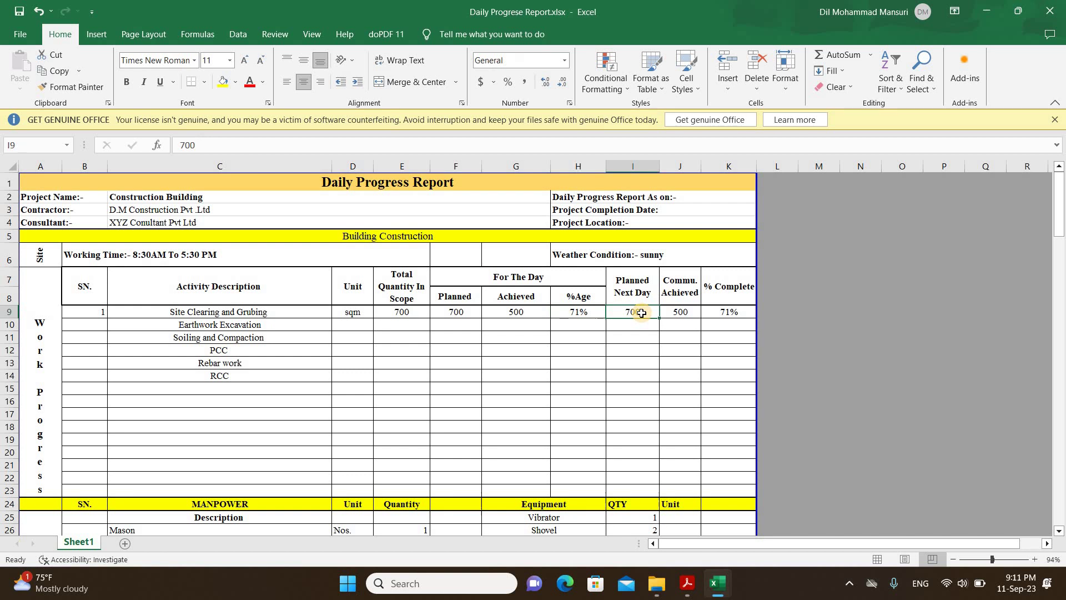
click(528, 312)
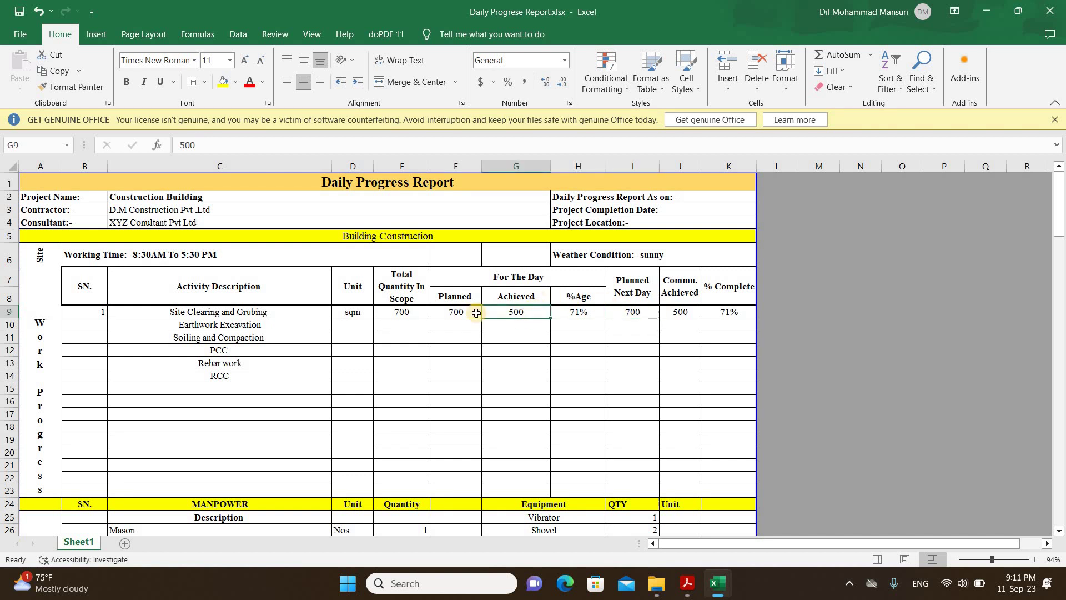
click(417, 312)
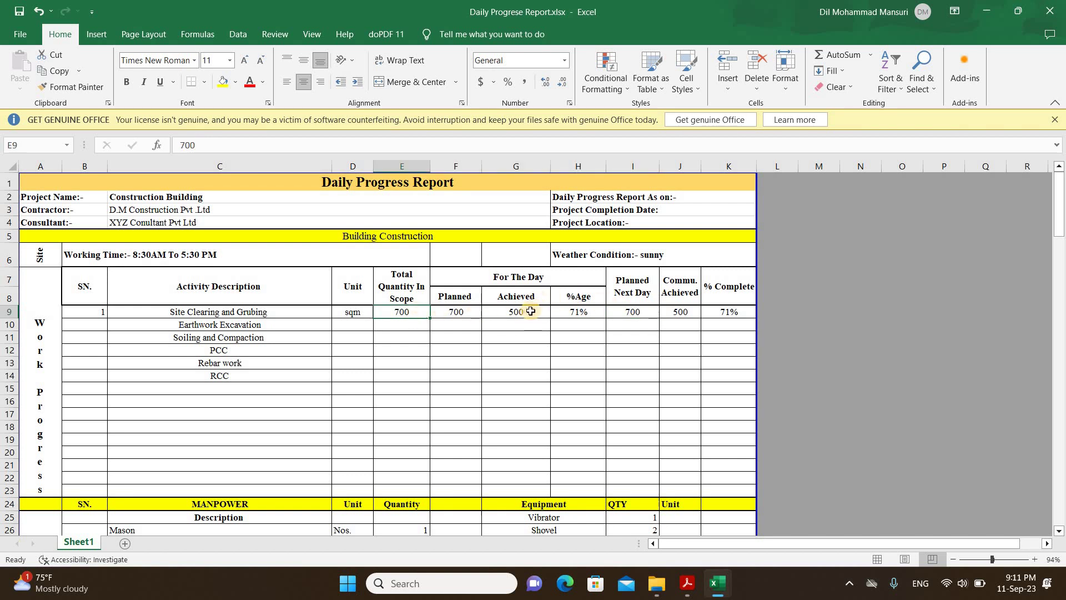
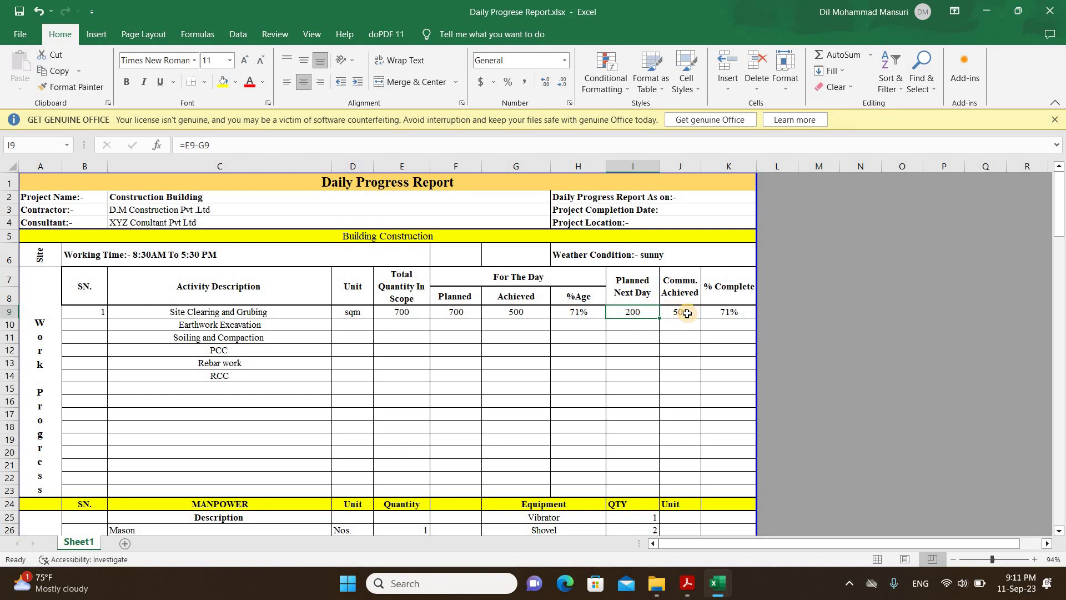
Check the cumulative achieved formula in row 9 for Site Clearing and Grubing
click(687, 313)
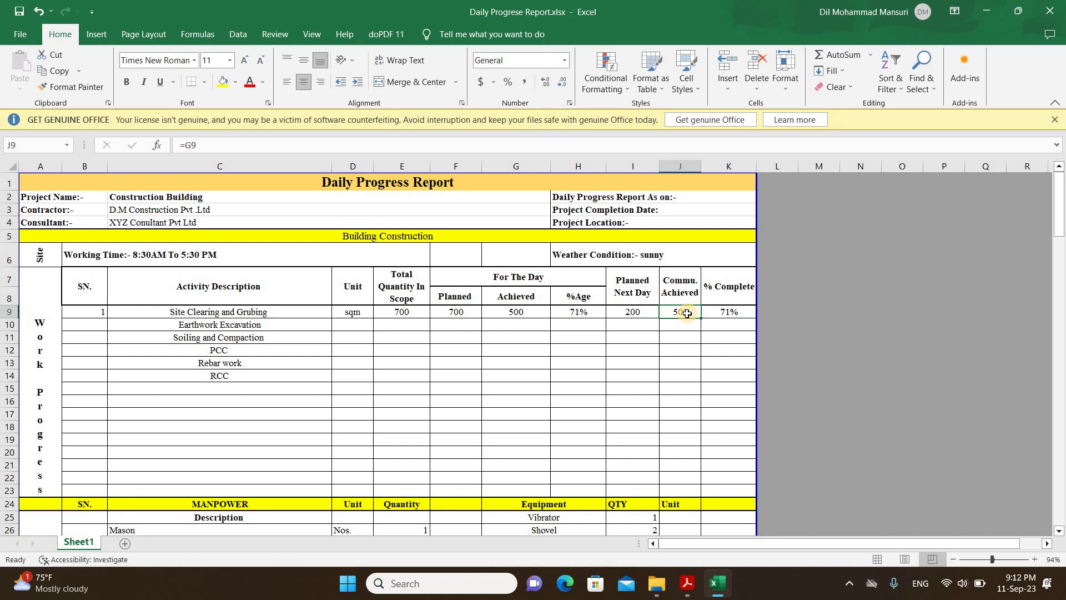
click(732, 312)
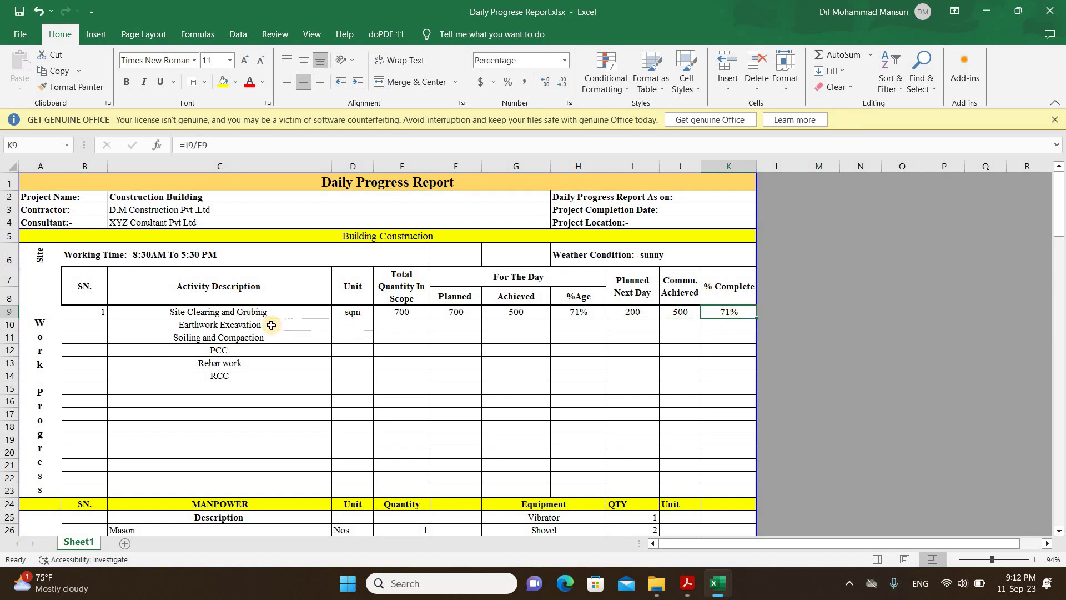
click(296, 327)
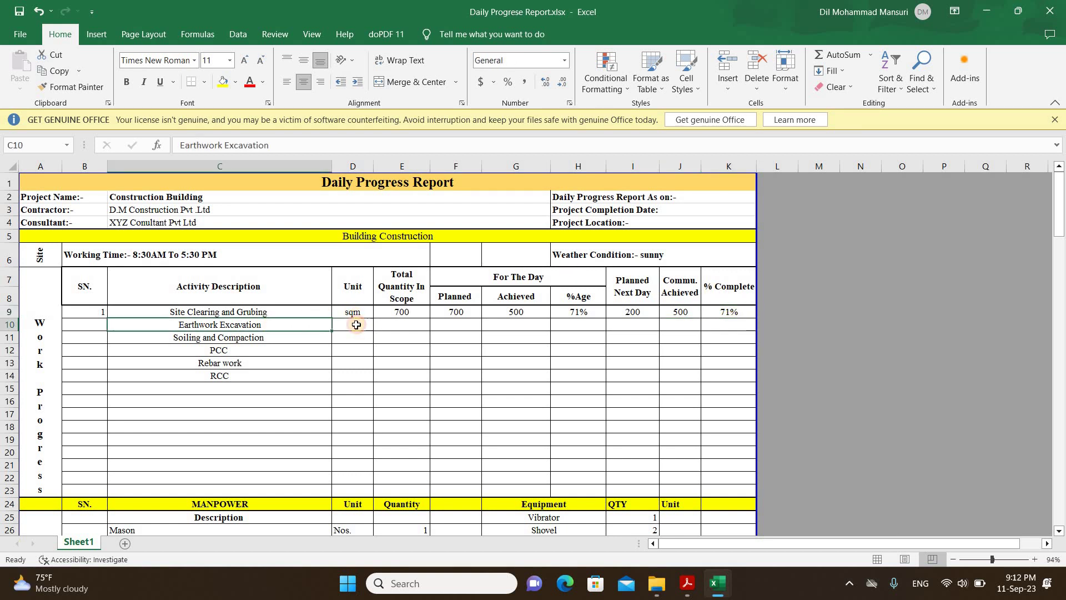
Enter cum, 2000 total scope, 500 planned and 350 achieved for Earthwork Excavation in D10:G10
click(356, 325)
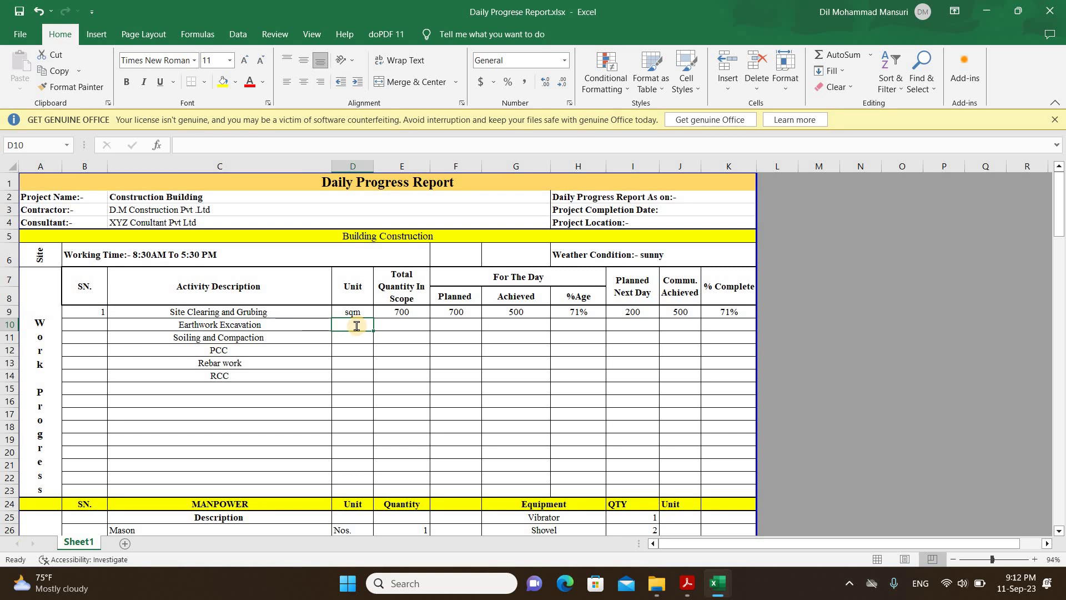
text(cum)
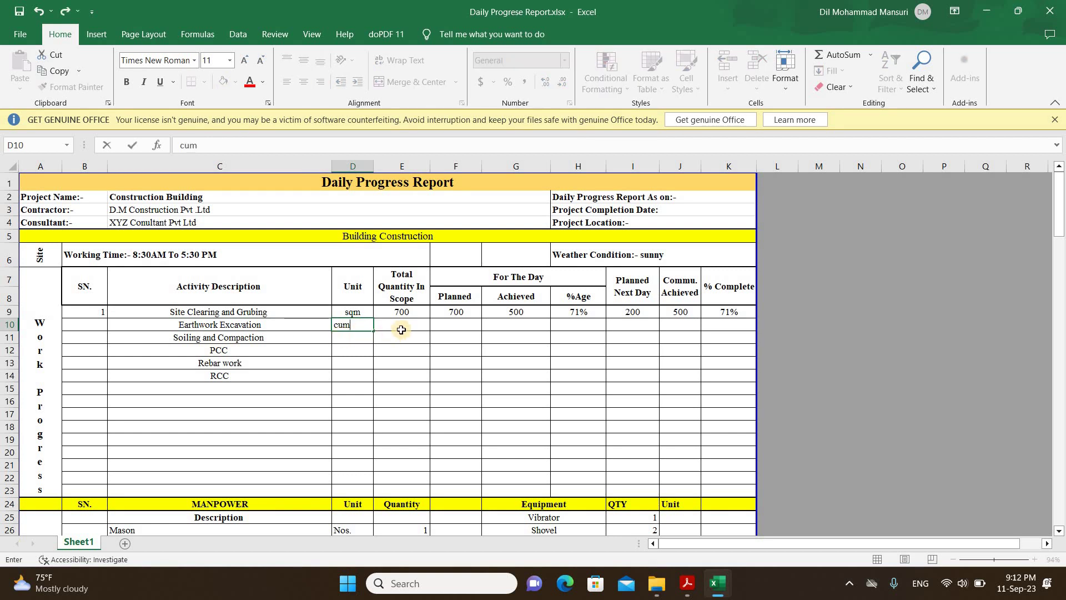
click(410, 325)
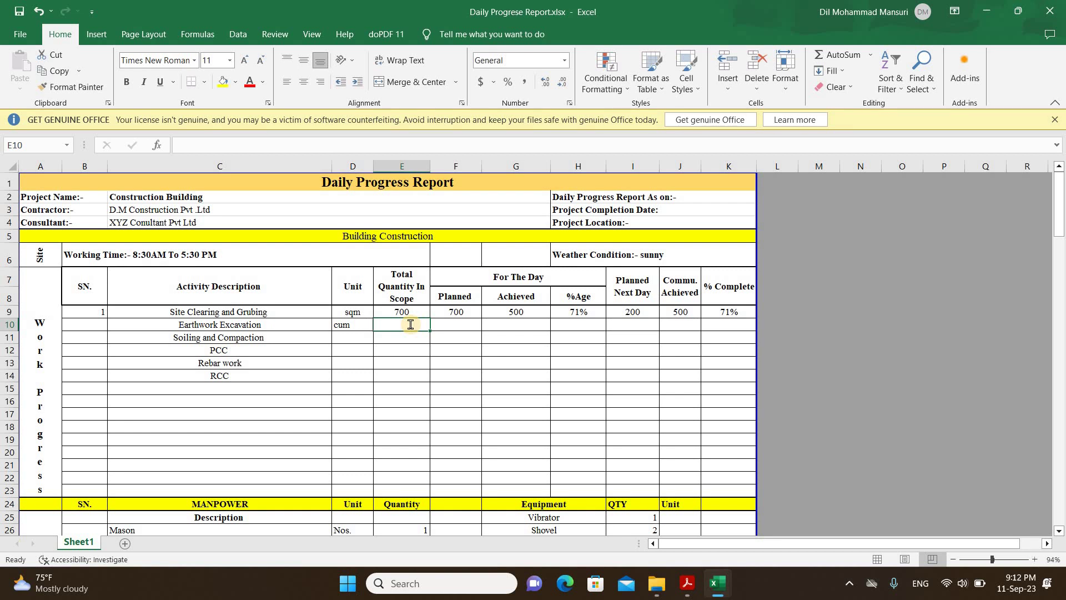
text(2000)
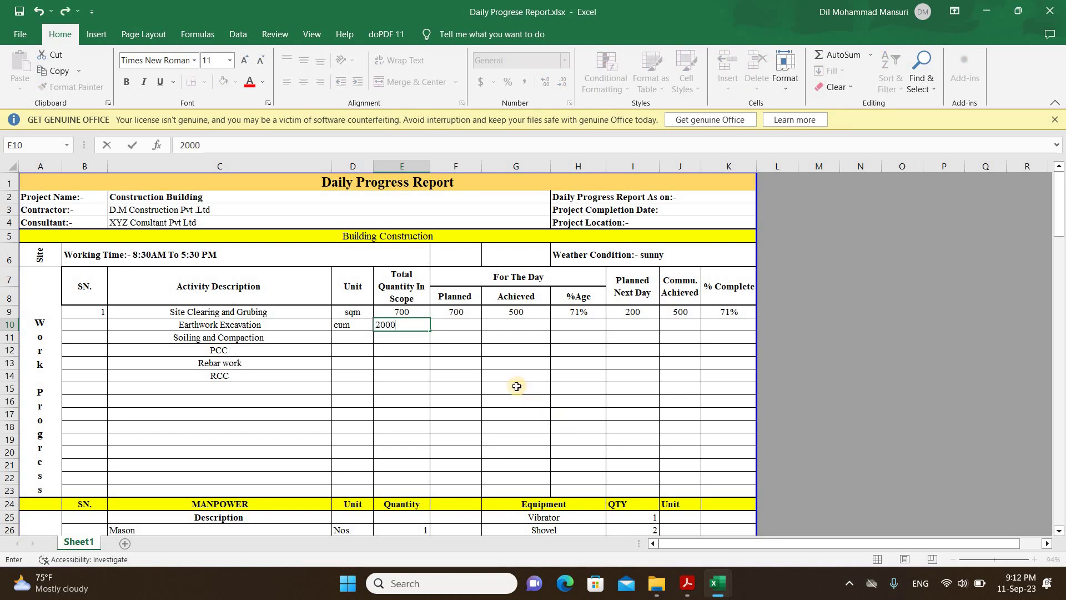
click(451, 323)
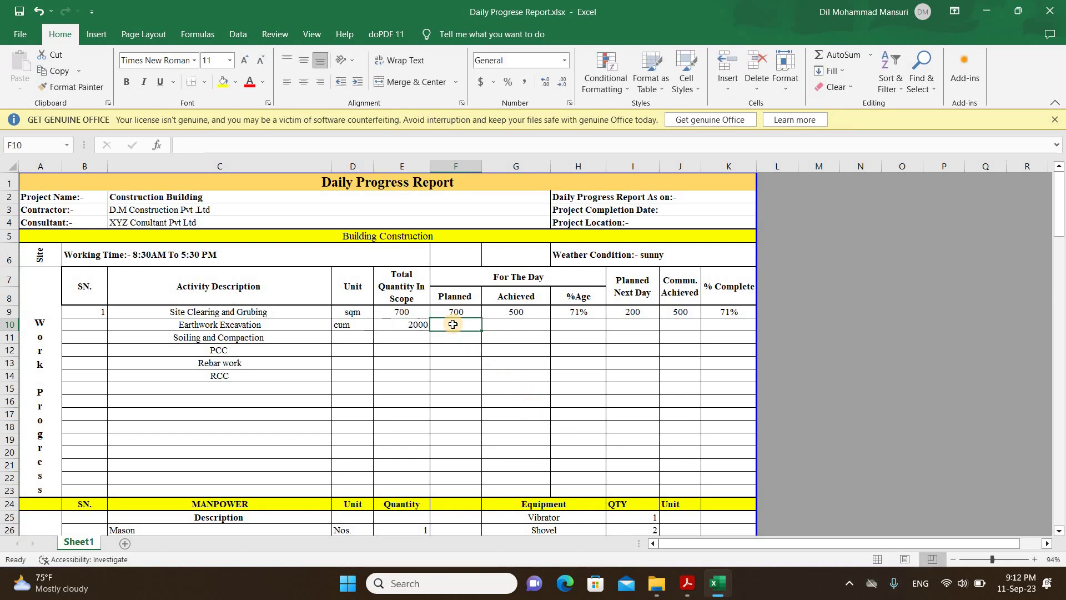
text(500)
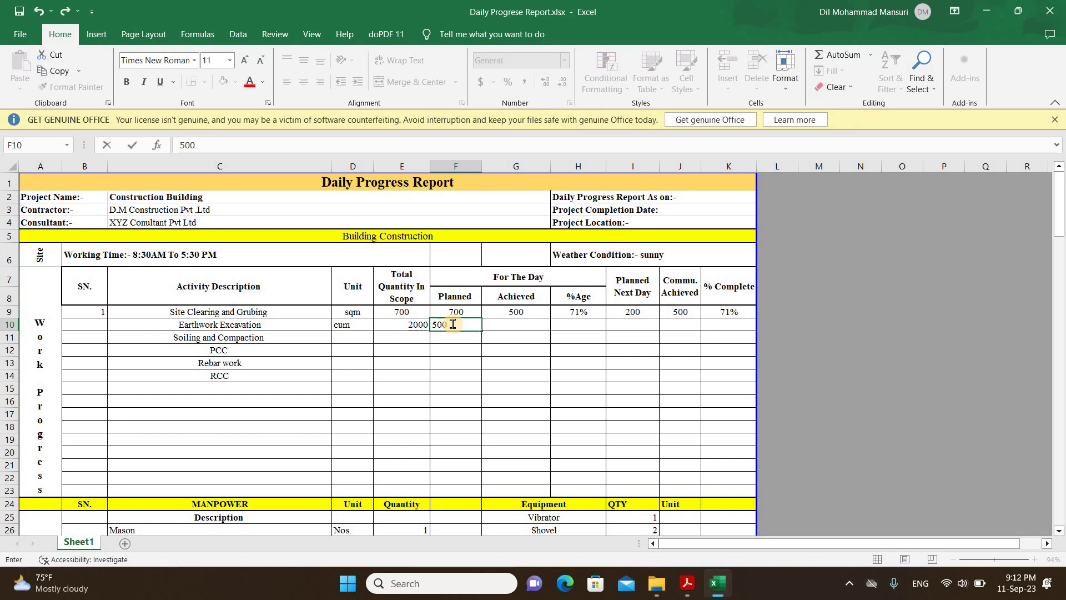
click(520, 324)
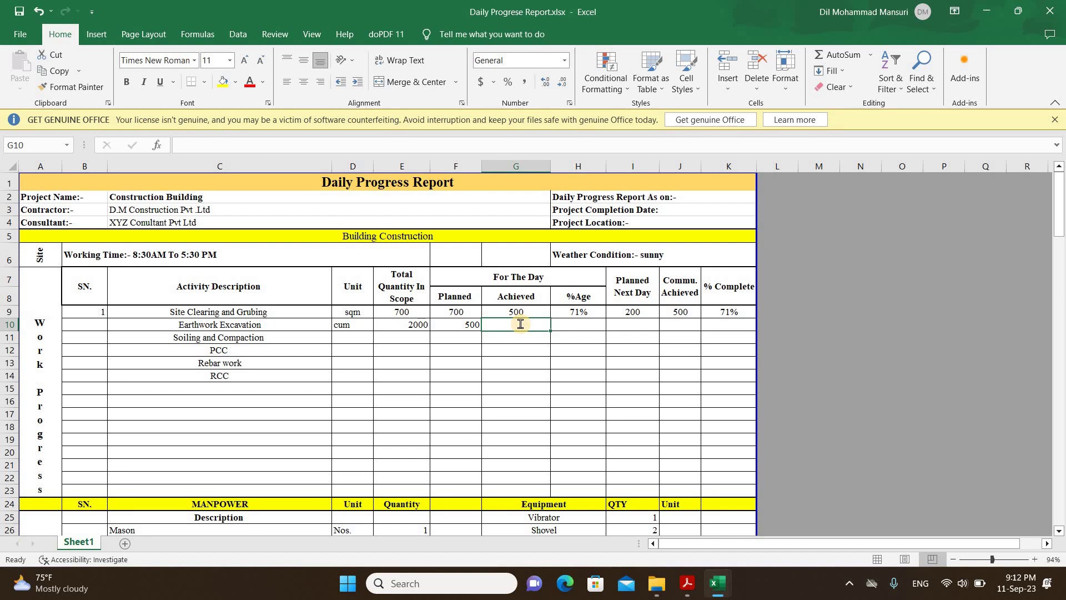
text(35)
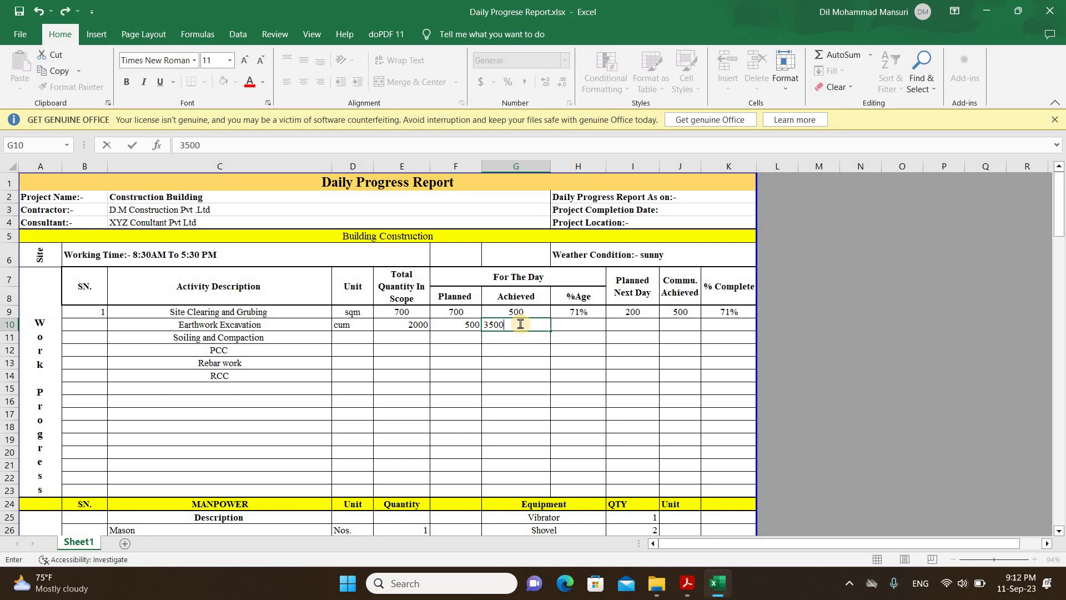
text(0)
click(585, 325)
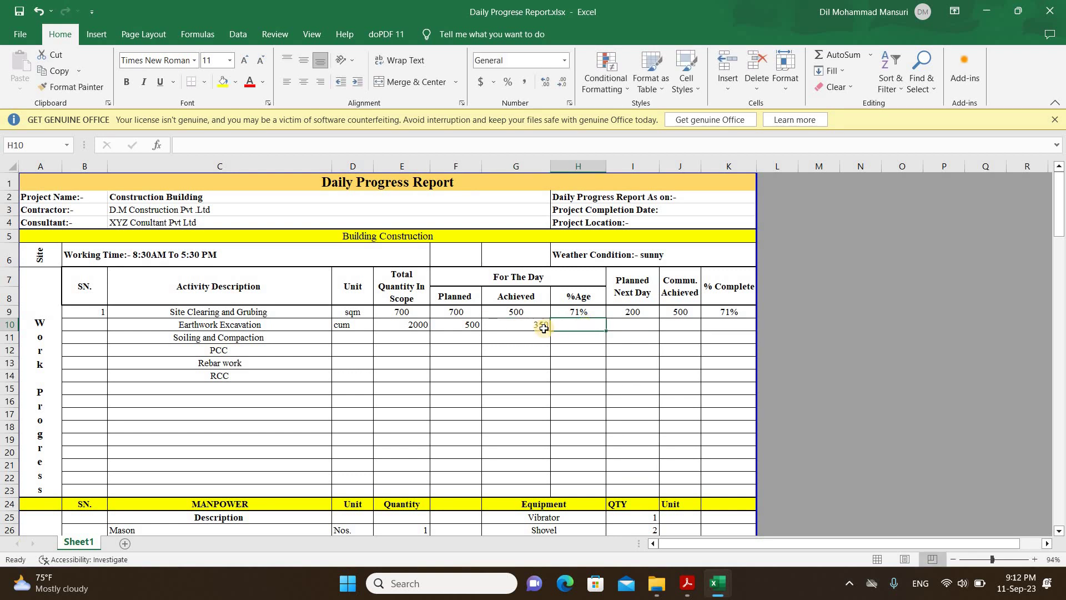
click(490, 328)
click(460, 326)
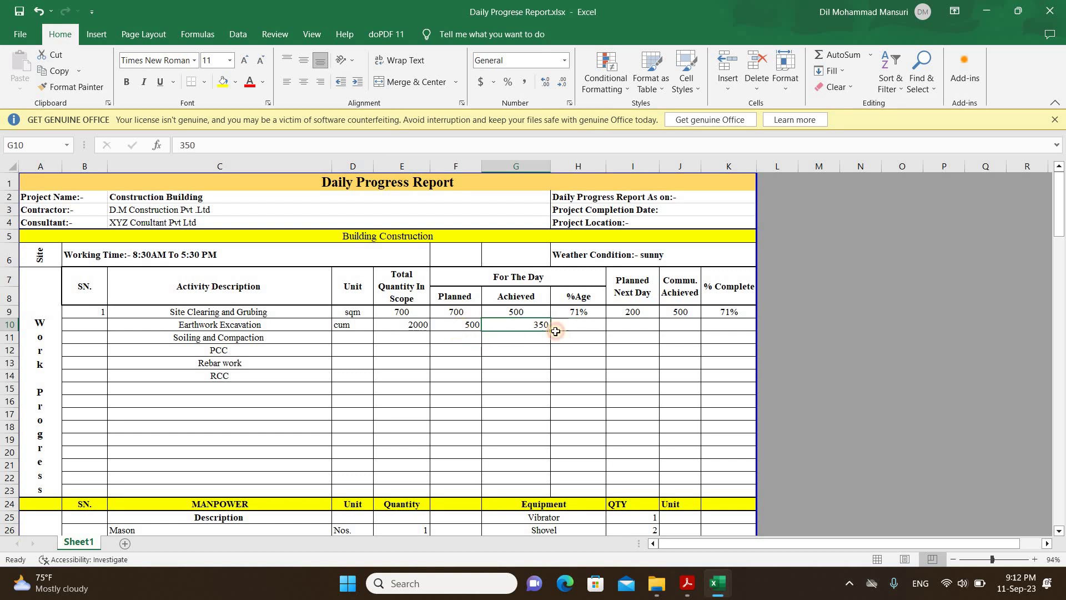
click(592, 312)
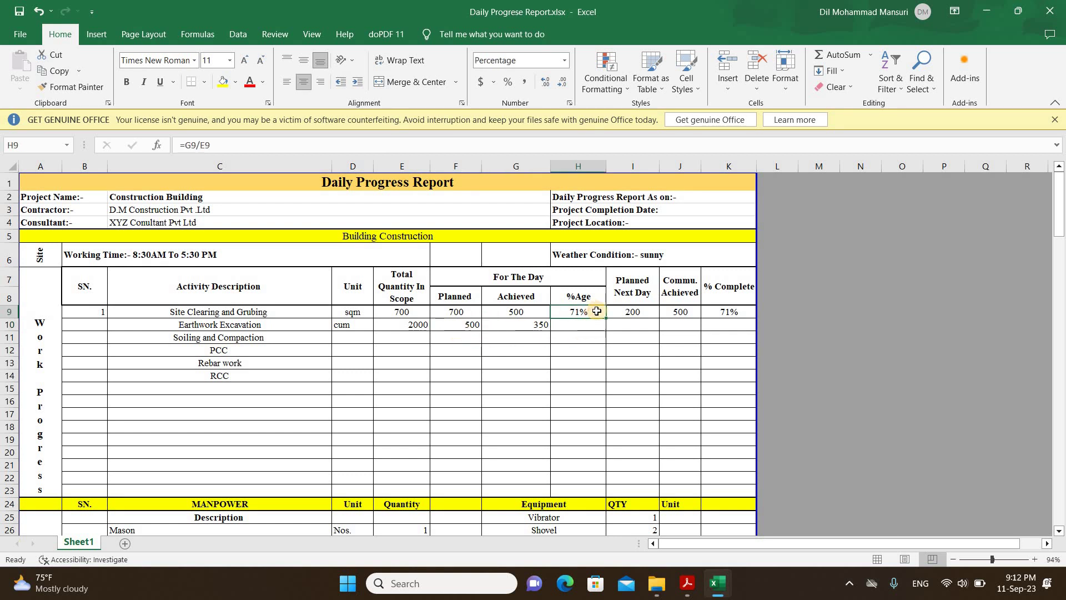
Fill H9's =G9/E9 down to H10 so Earthwork Excavation shows 18% for the day
mouse_move(604, 318)
mouse_down()
mouse_move(611, 333)
mouse_move(591, 323)
mouse_up()
double_click(592, 324)
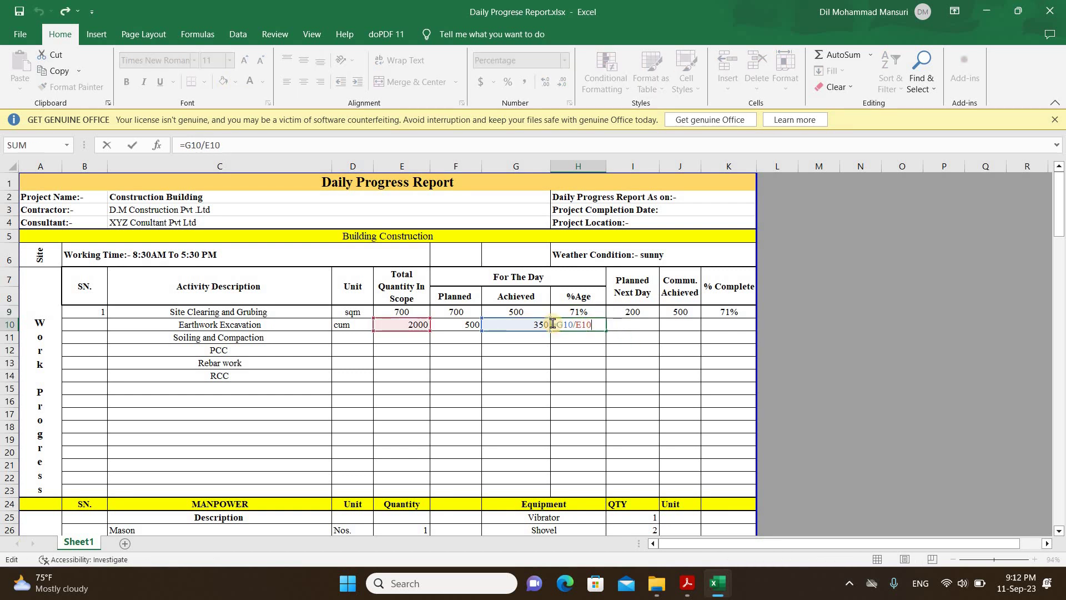
click(625, 328)
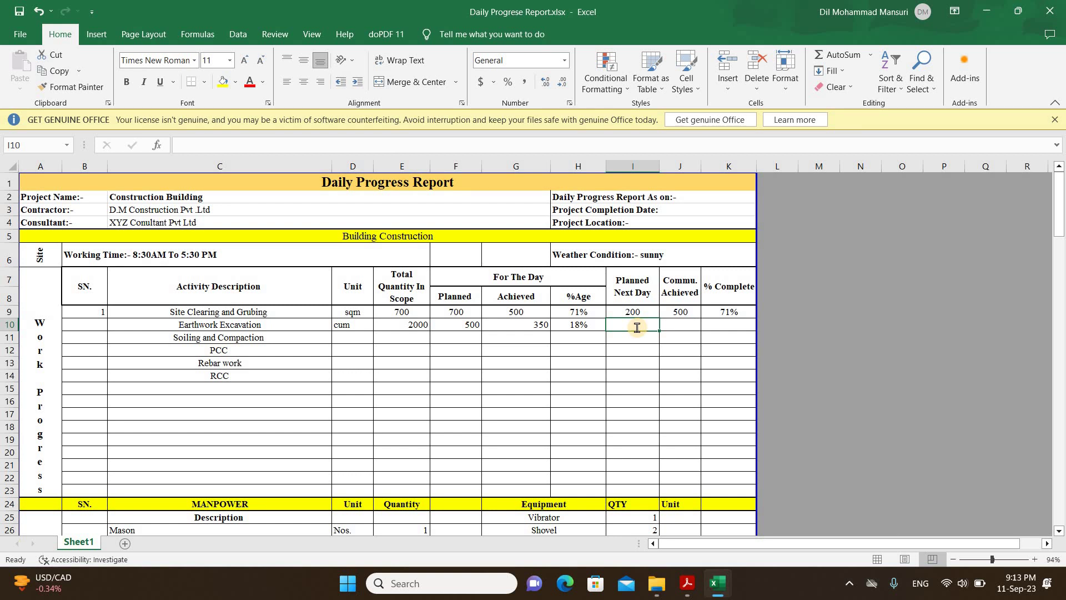
Enter 600 as planned next day and copy the cumulative formula to J10, showing 350
text(600)
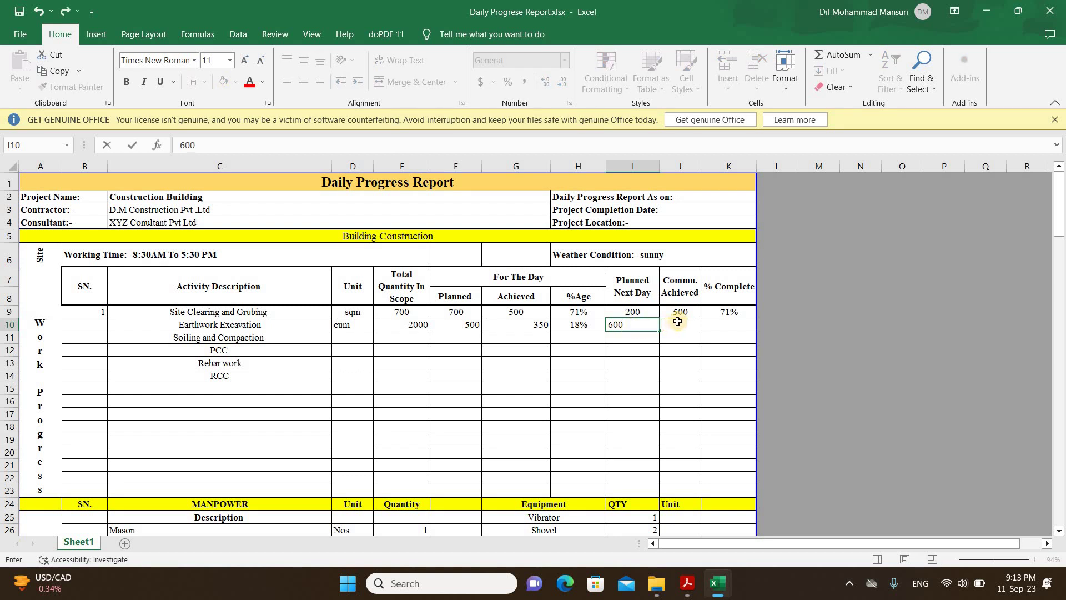
click(682, 323)
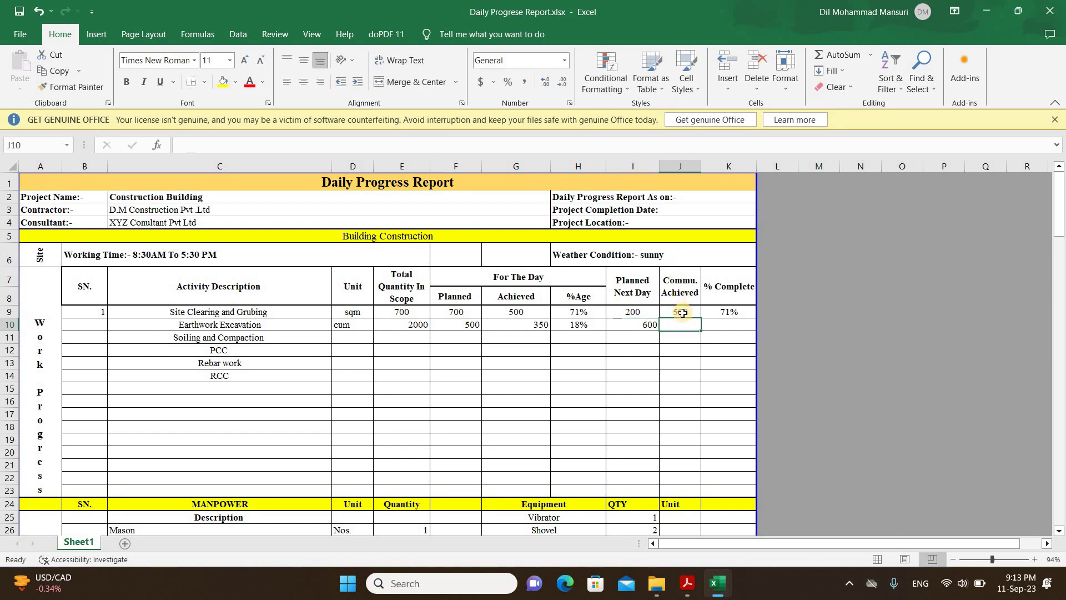
click(685, 310)
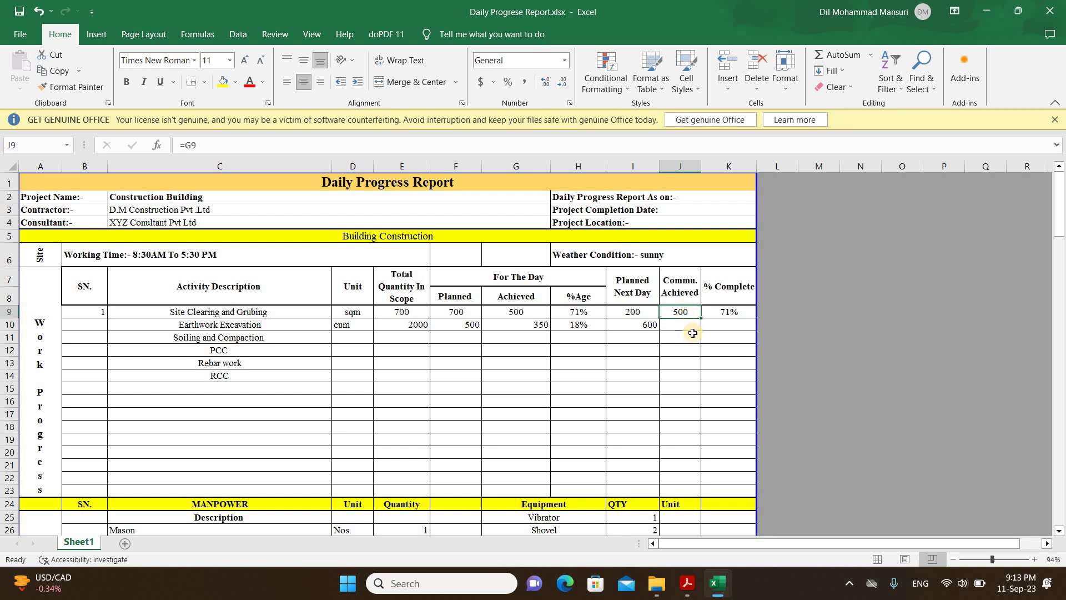
drag(698, 319, 694, 332)
click(675, 325)
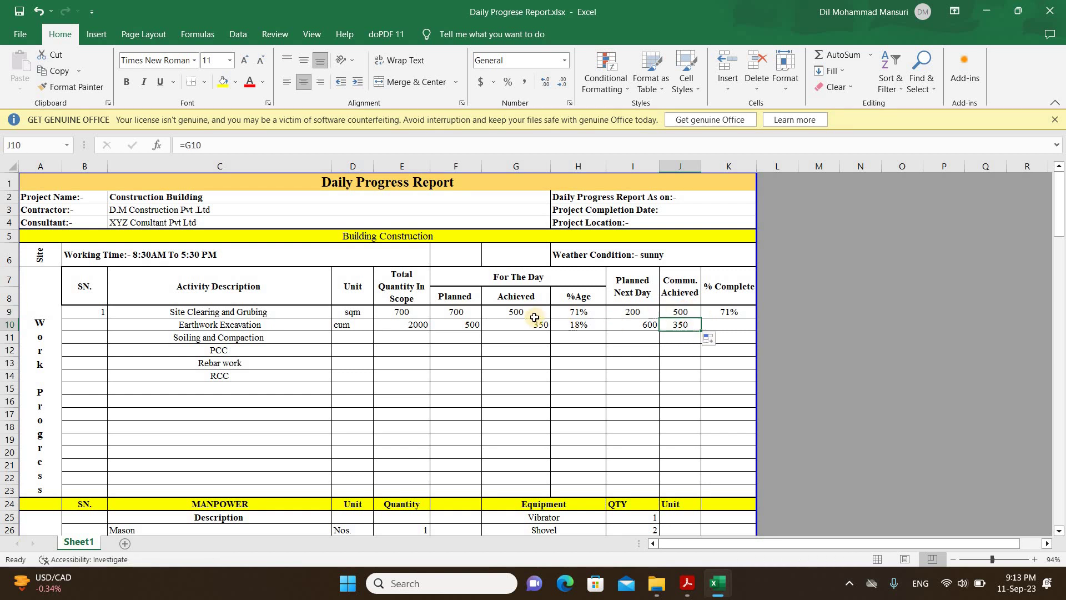
Copy K9's percent-complete formula down to K10 after undoing an accidental move, showing 18%
click(728, 324)
click(717, 301)
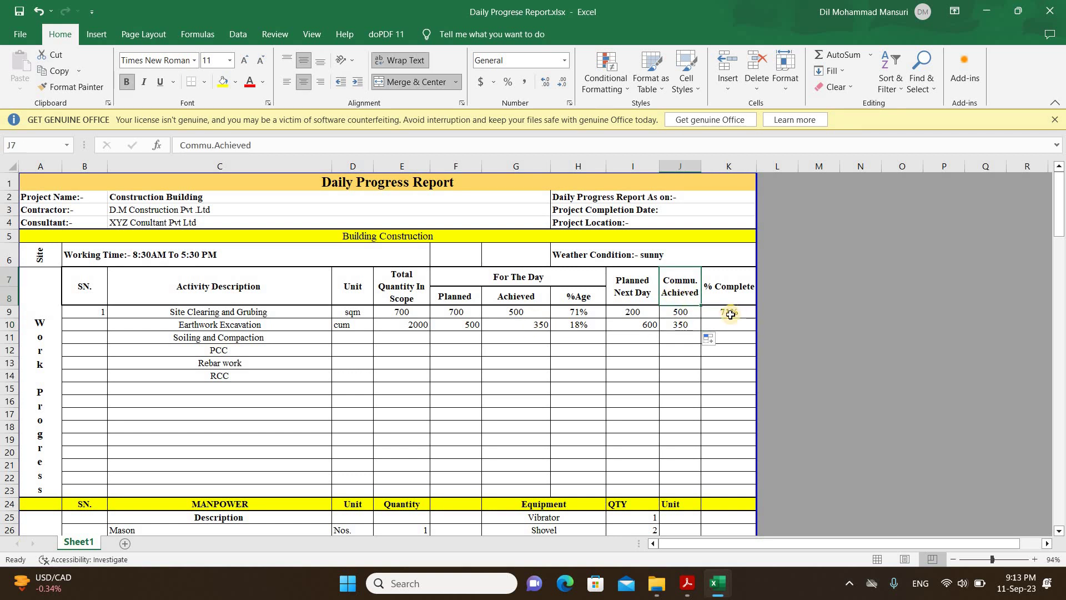
click(737, 313)
drag(755, 319, 721, 336)
key(ctrl+z)
click(727, 326)
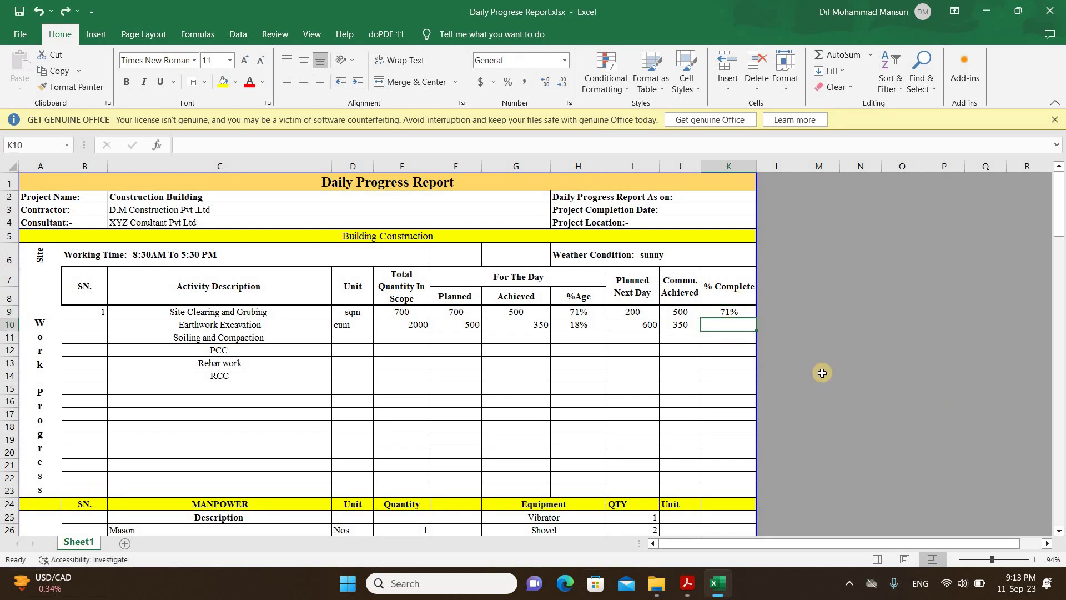
click(742, 309)
drag(756, 317, 751, 327)
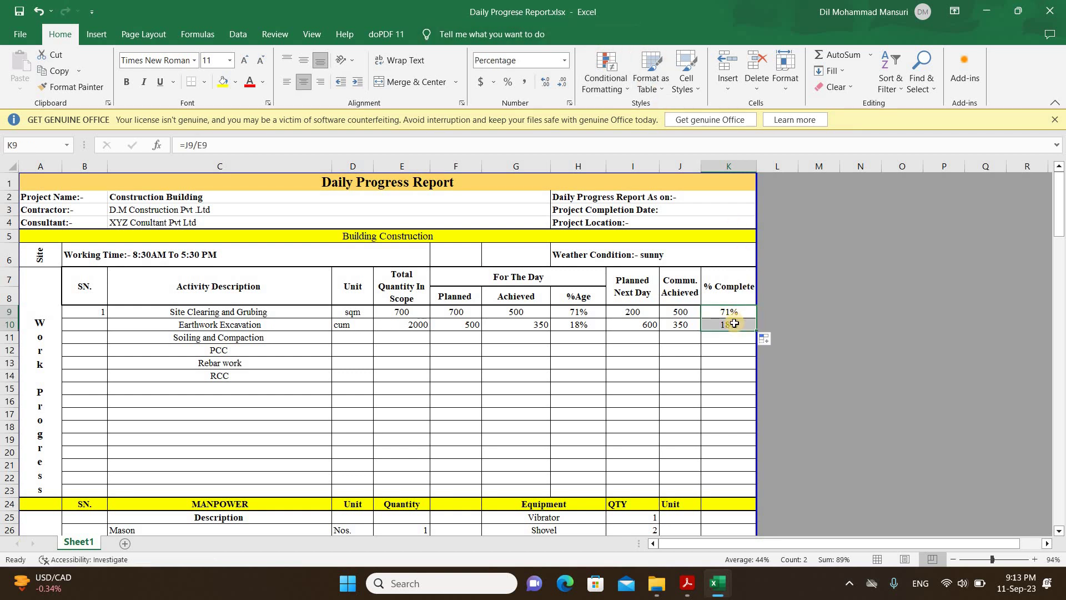
click(727, 325)
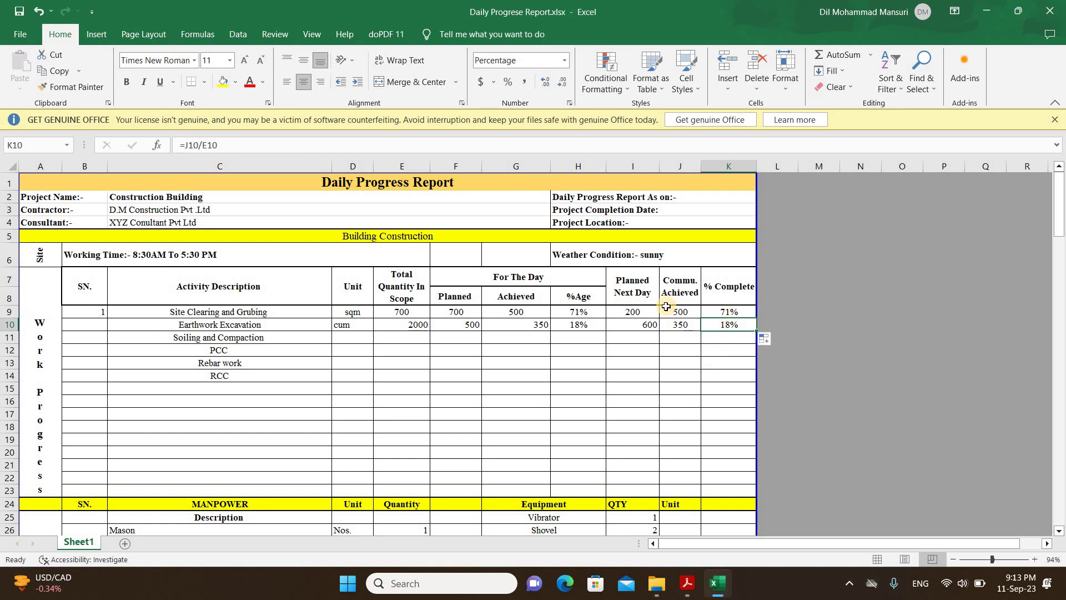
Append 11-sep-2023 after 'As on:-' in the H2 report date header
double_click(701, 198)
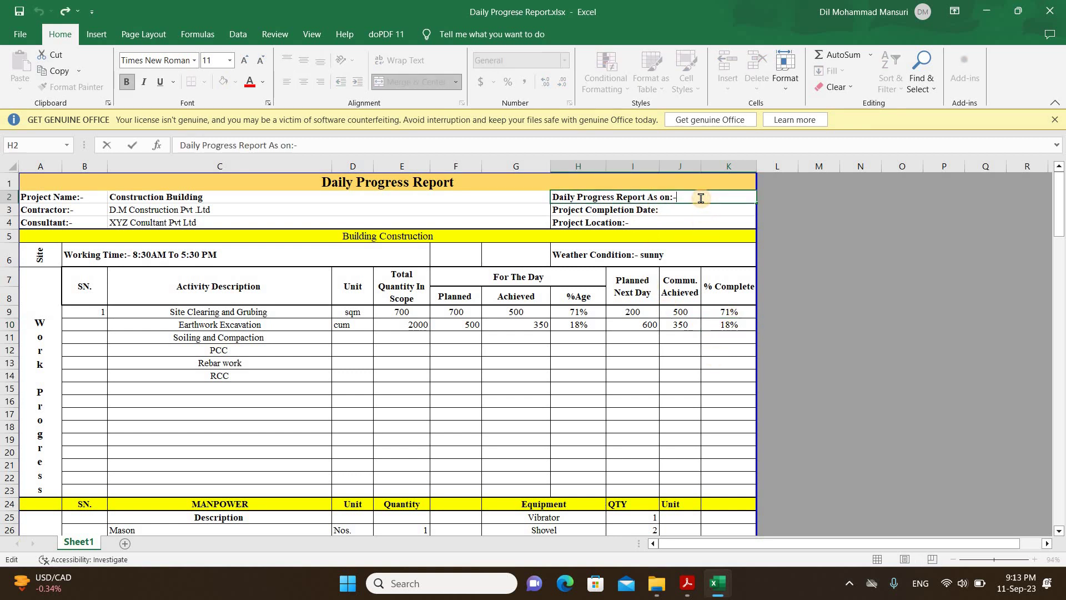
text(11-sep-2023)
key(Return)
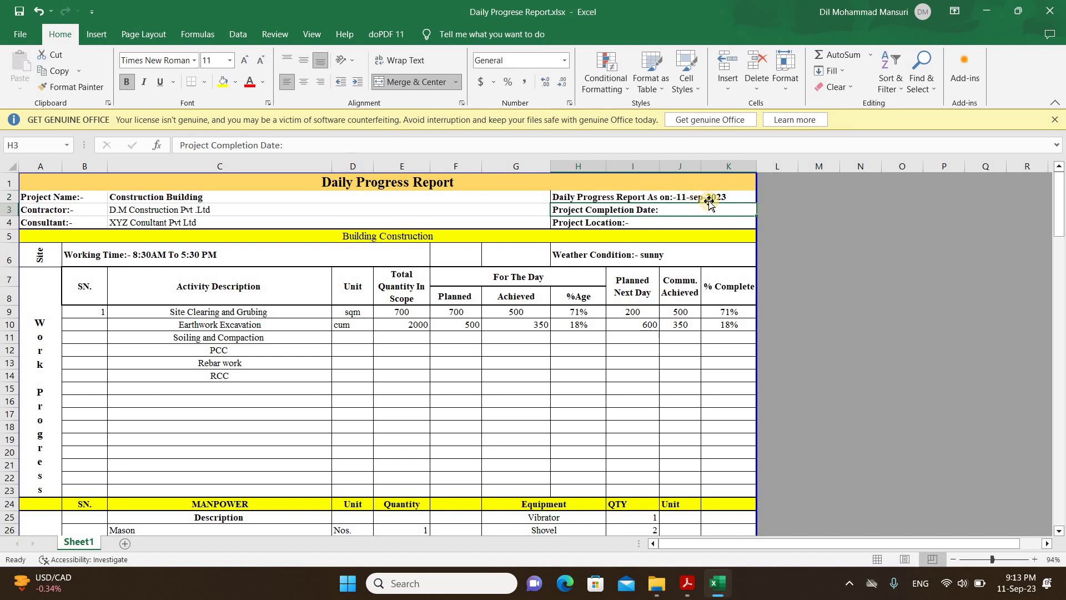
click(713, 197)
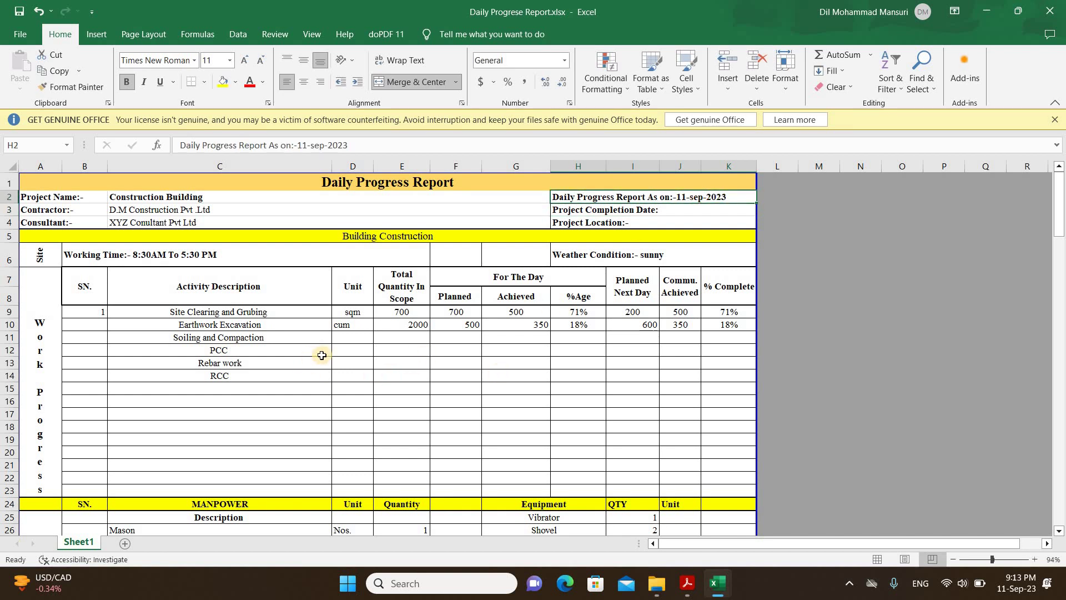
click(358, 336)
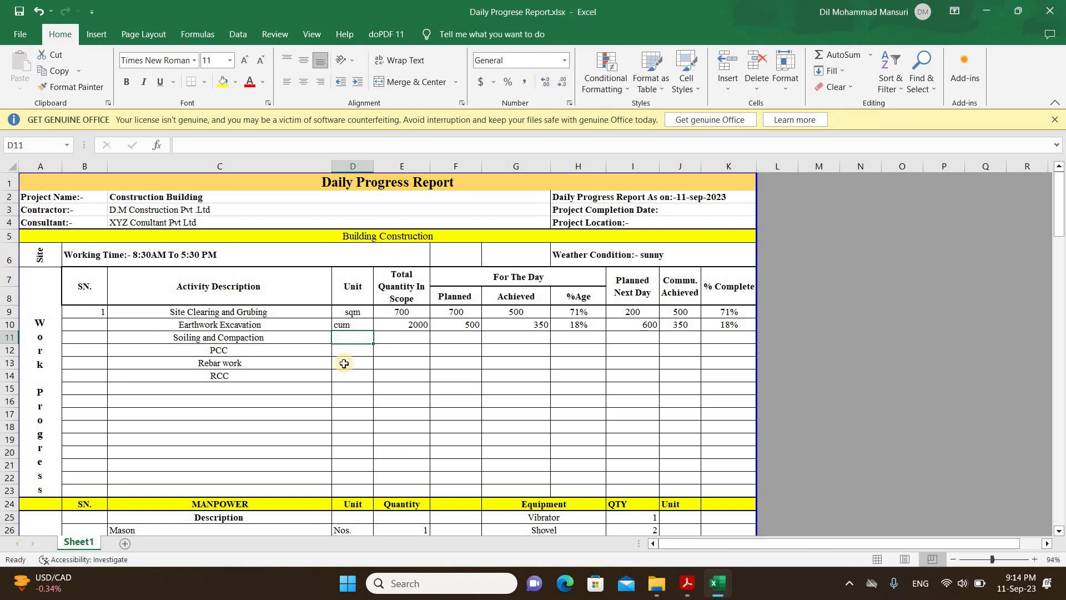
Review the manpower descriptions and quantities from Mason down to Electrician
scroll(341, 366, down, 2)
scroll(327, 372, down, 1)
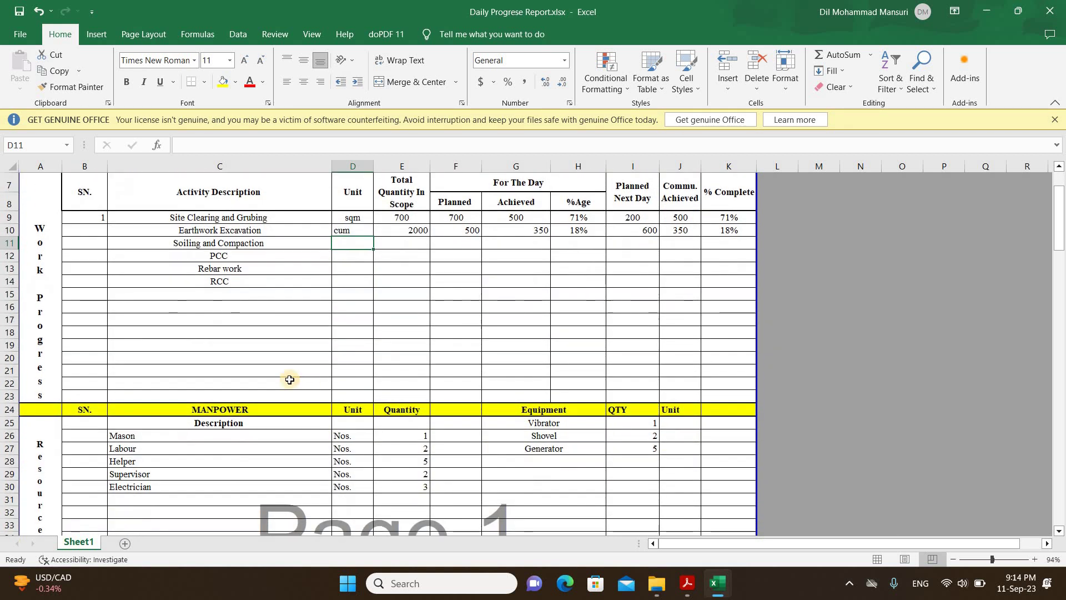
scroll(211, 422, down, 1)
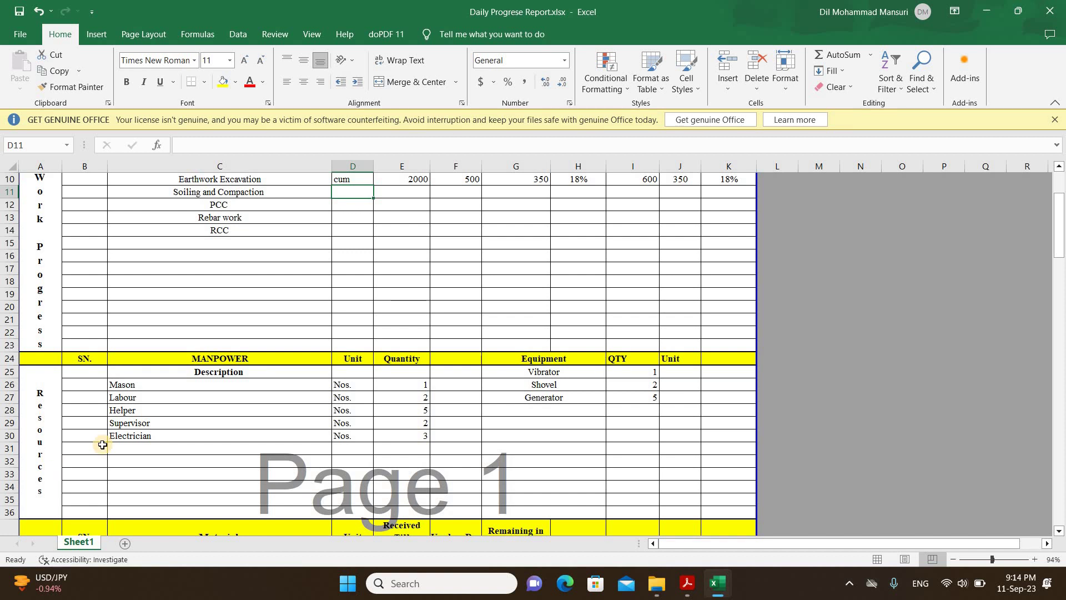
click(192, 386)
click(184, 402)
click(179, 413)
click(175, 425)
click(178, 438)
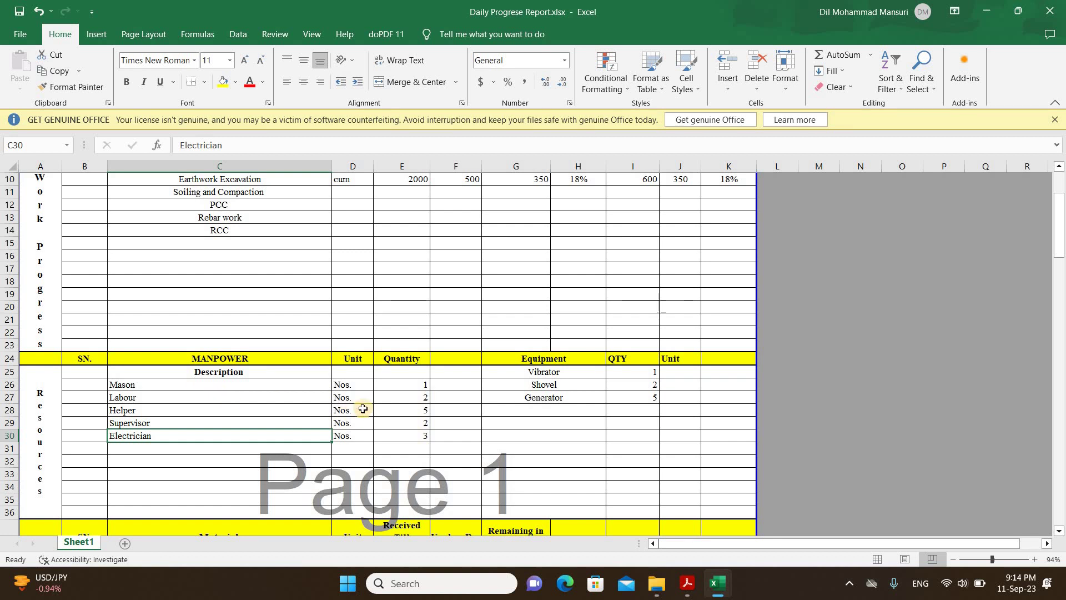
click(394, 385)
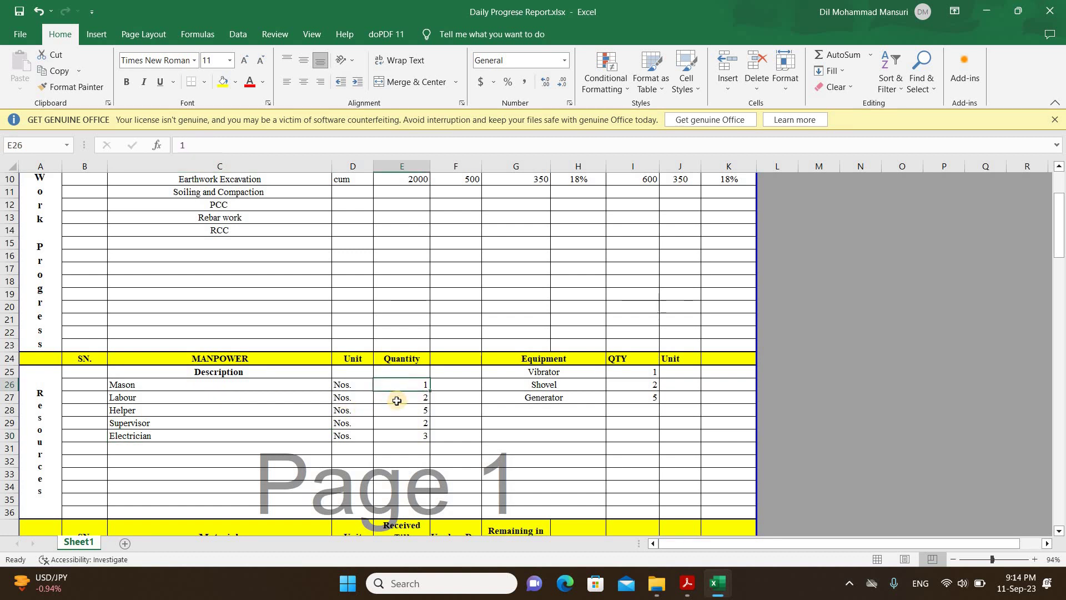
key(Down)
key(Down)
key(Down)
key(Down)
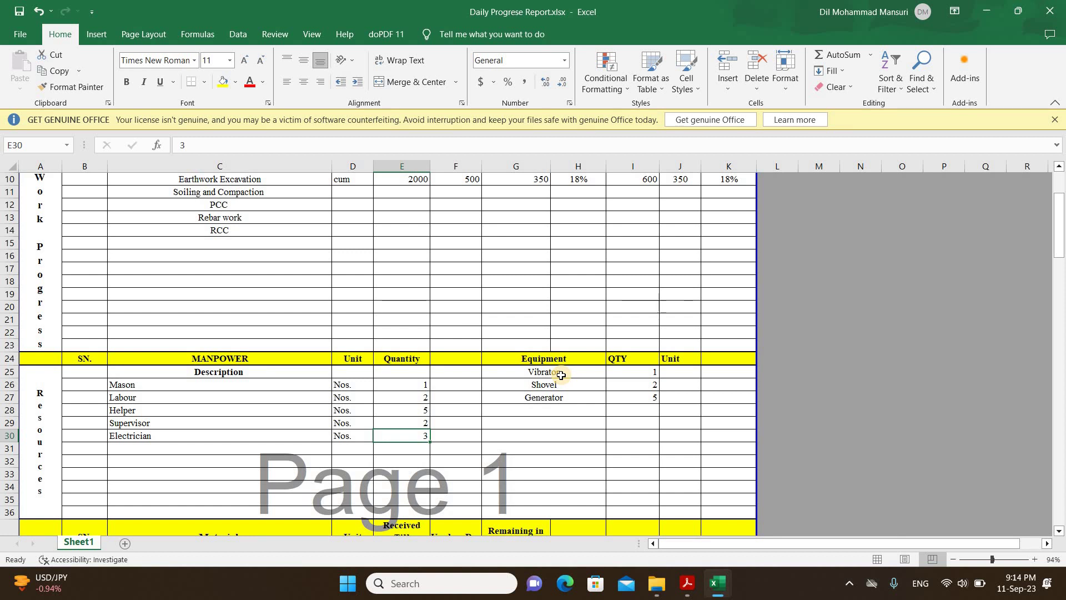
Add Tractor in G28 below Generator in the equipment list
click(559, 374)
key(Down)
key(Down)
key(Down)
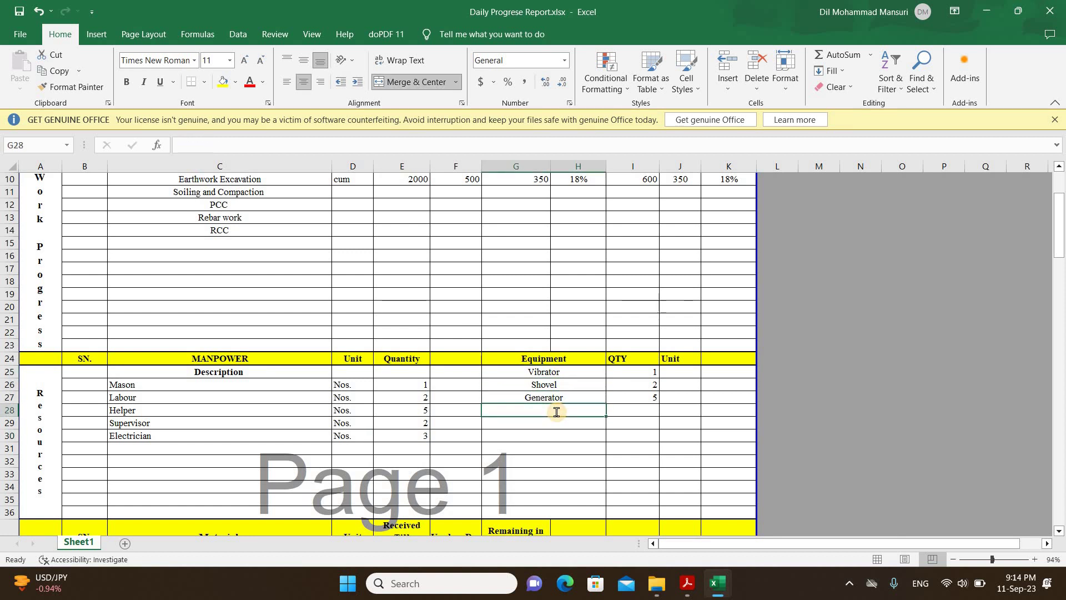
text(Tractor)
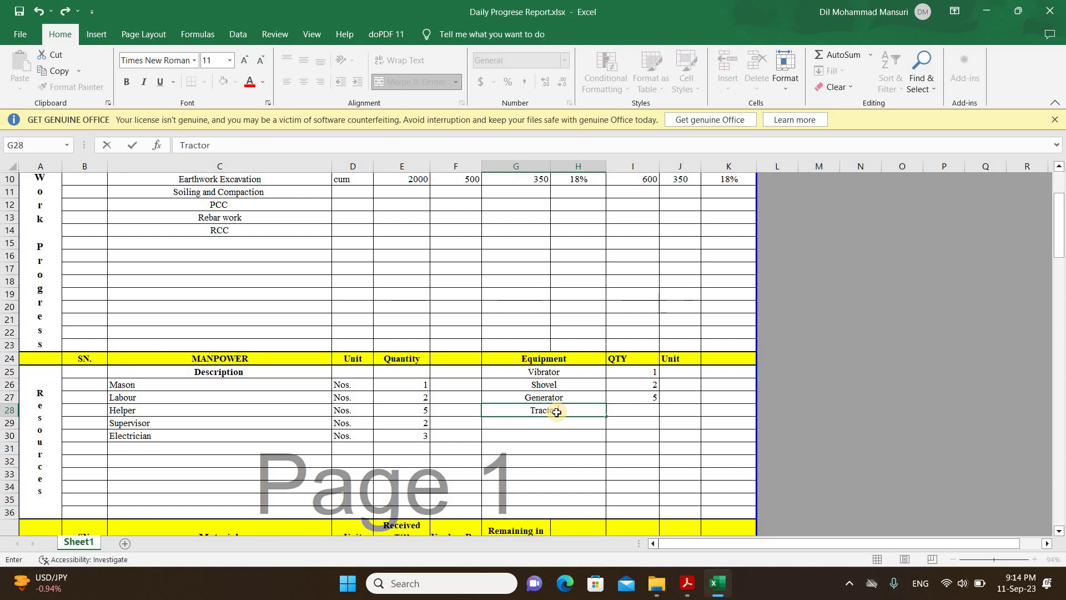
key(Return)
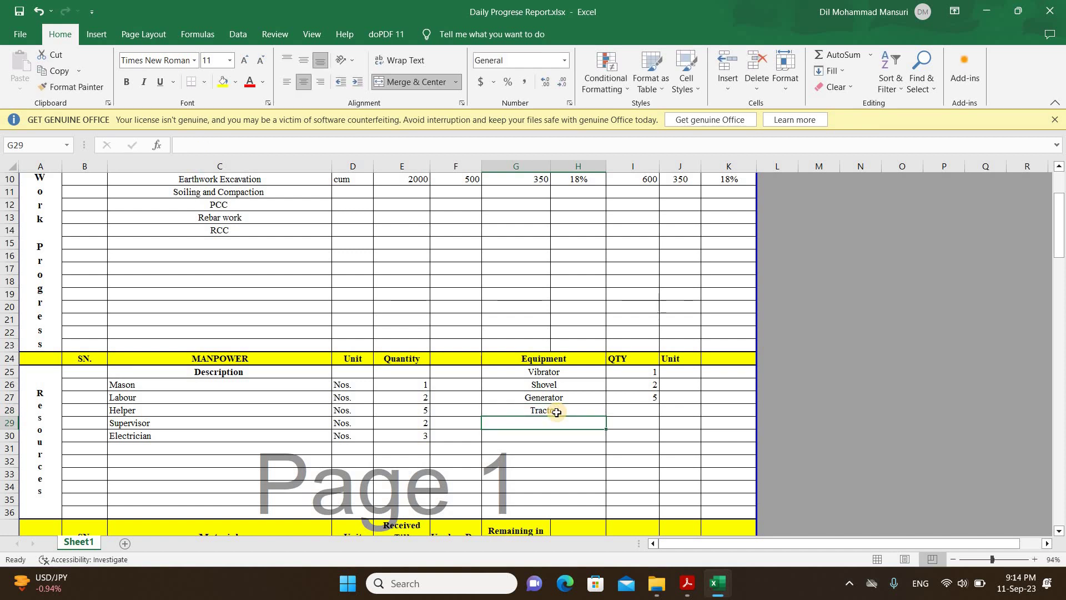
click(633, 410)
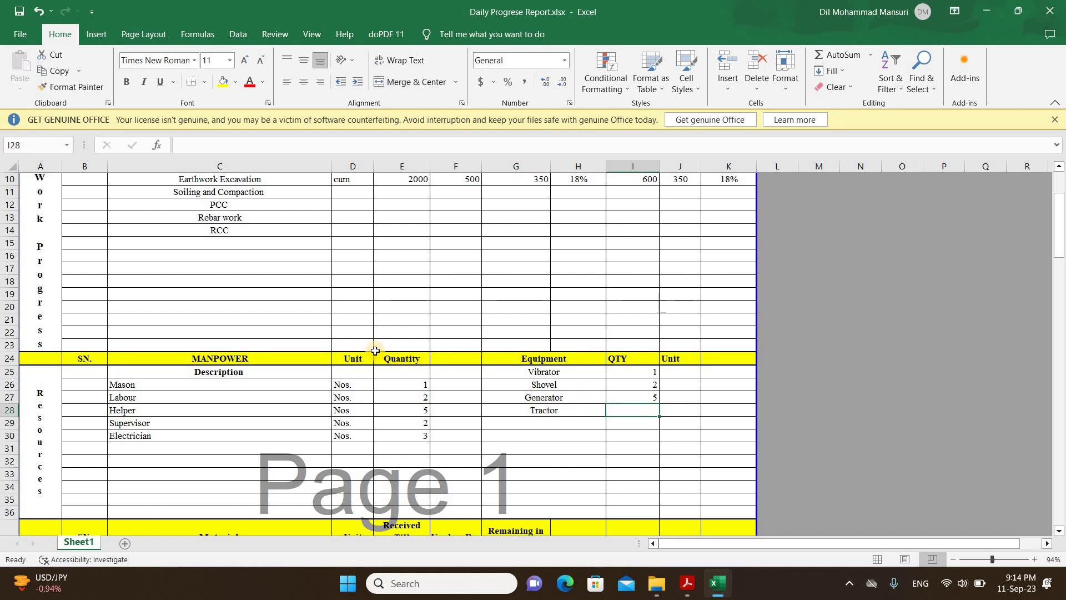
Review the Material table headers and the Bricks row: 5000 received, 2500 used, 2500 remaining
scroll(375, 351, down, 4)
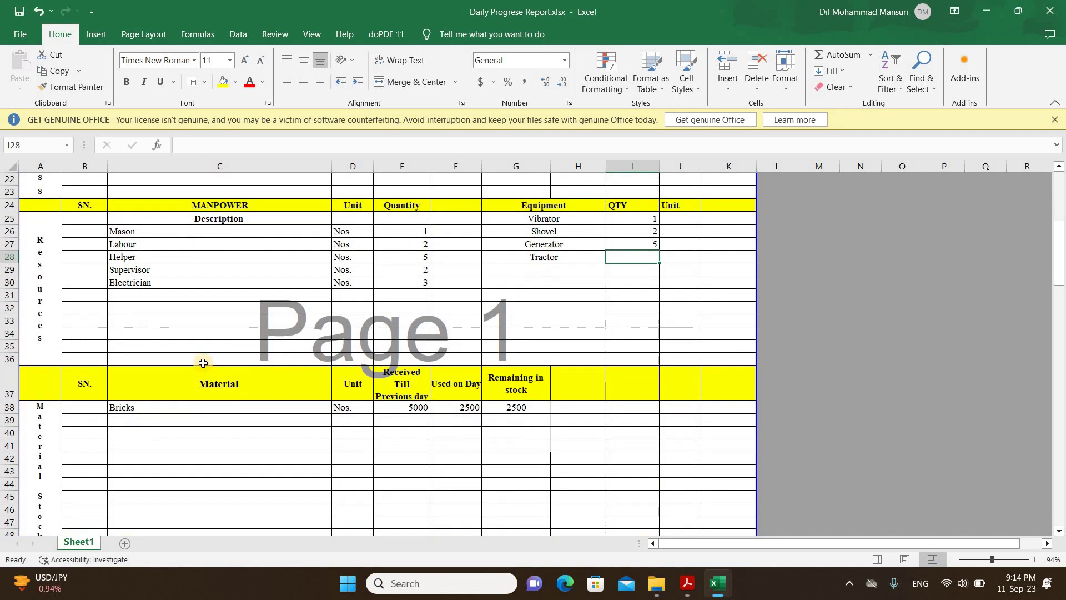
click(250, 406)
click(253, 388)
click(350, 385)
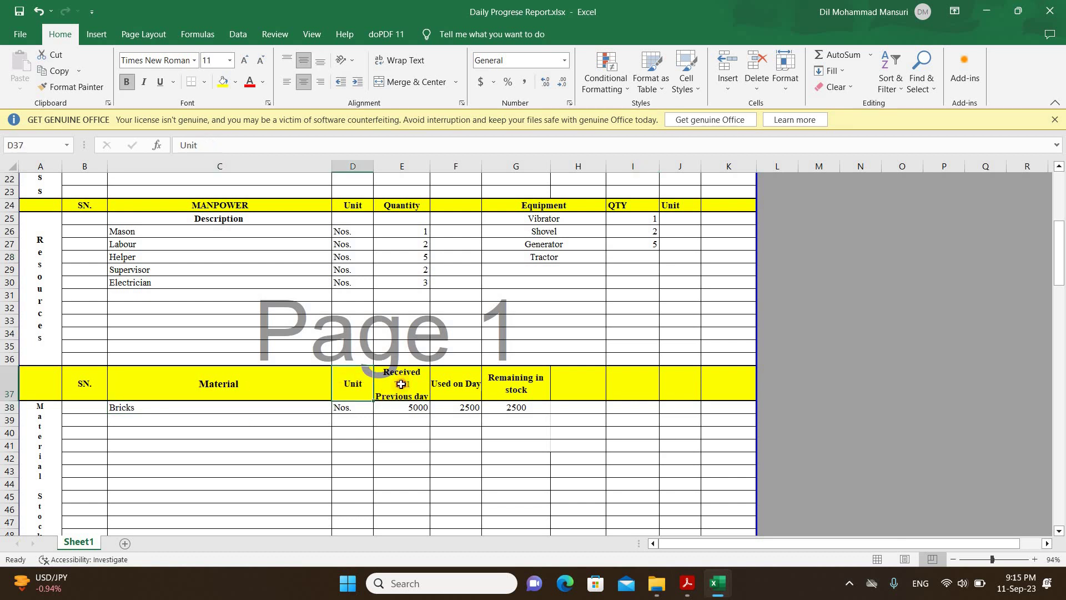
click(388, 398)
click(464, 385)
click(530, 383)
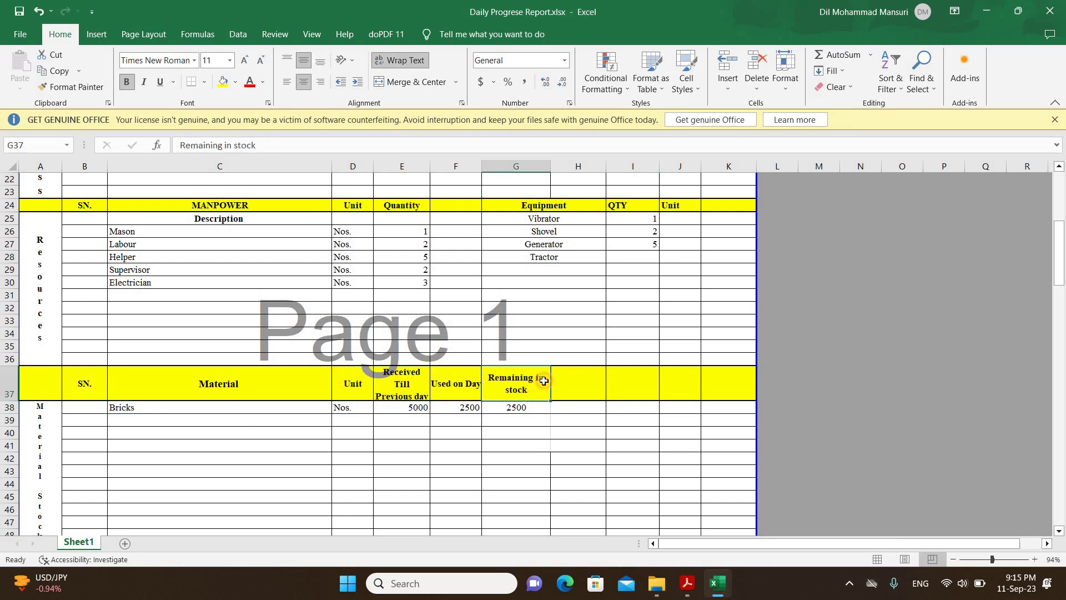
click(578, 375)
click(152, 408)
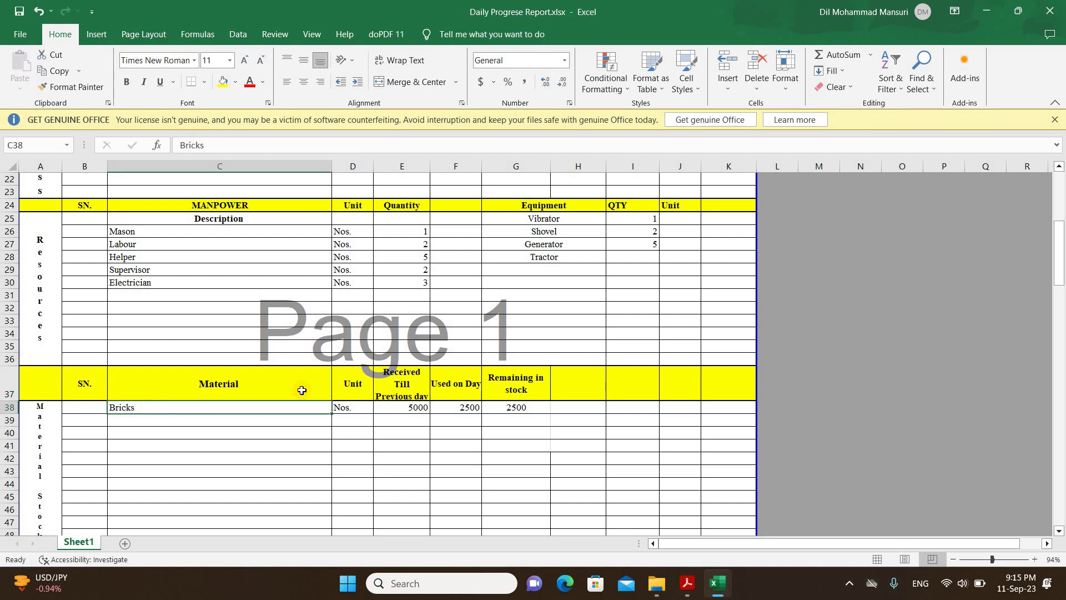
click(393, 407)
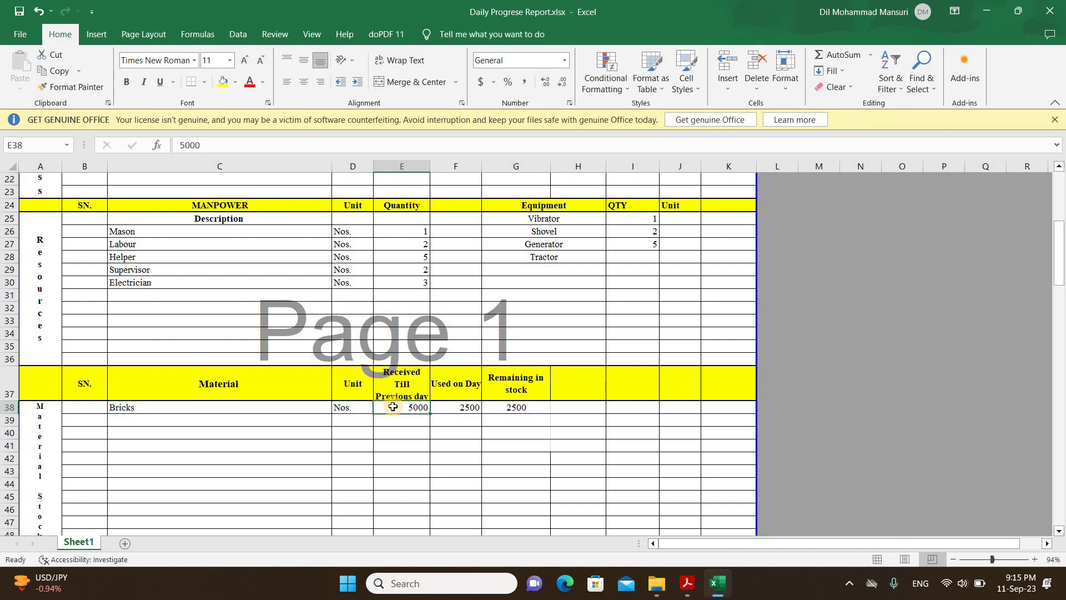
click(465, 407)
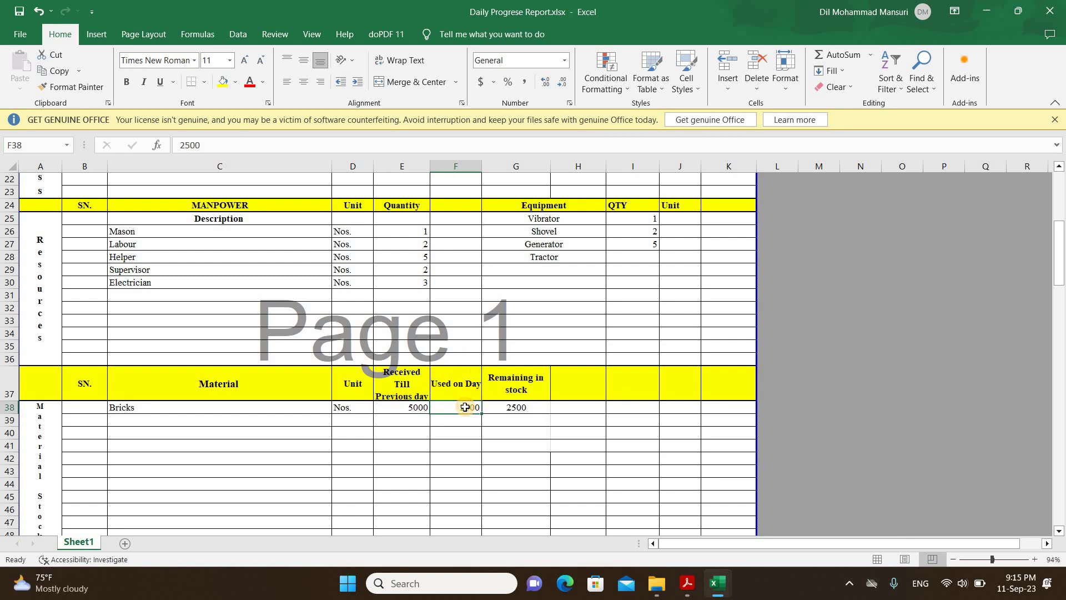
click(522, 408)
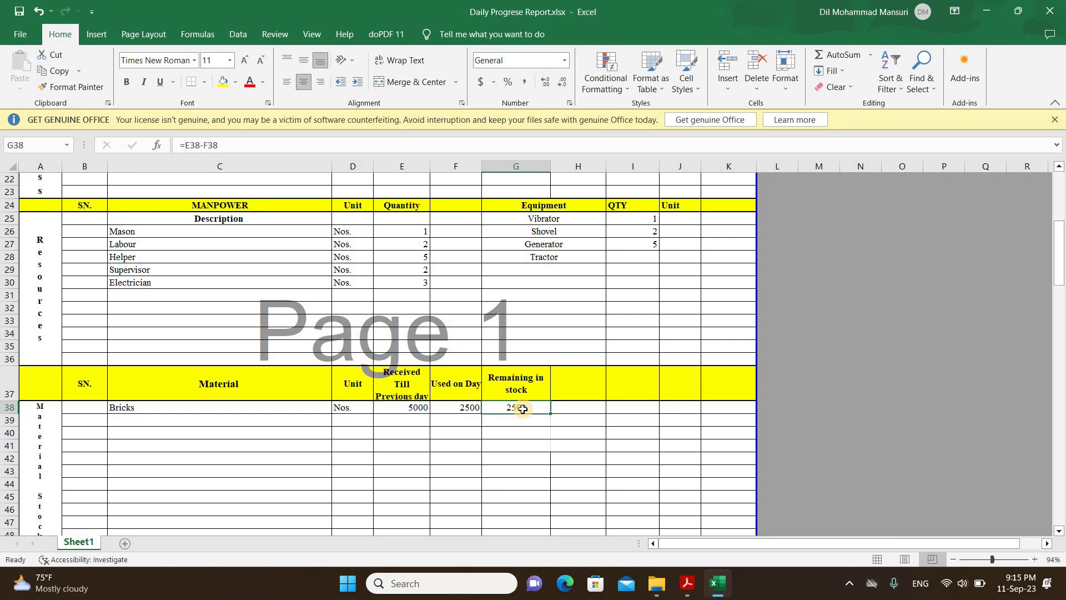
Add a cement material row with unit bags and 500 received
click(230, 422)
text(cement)
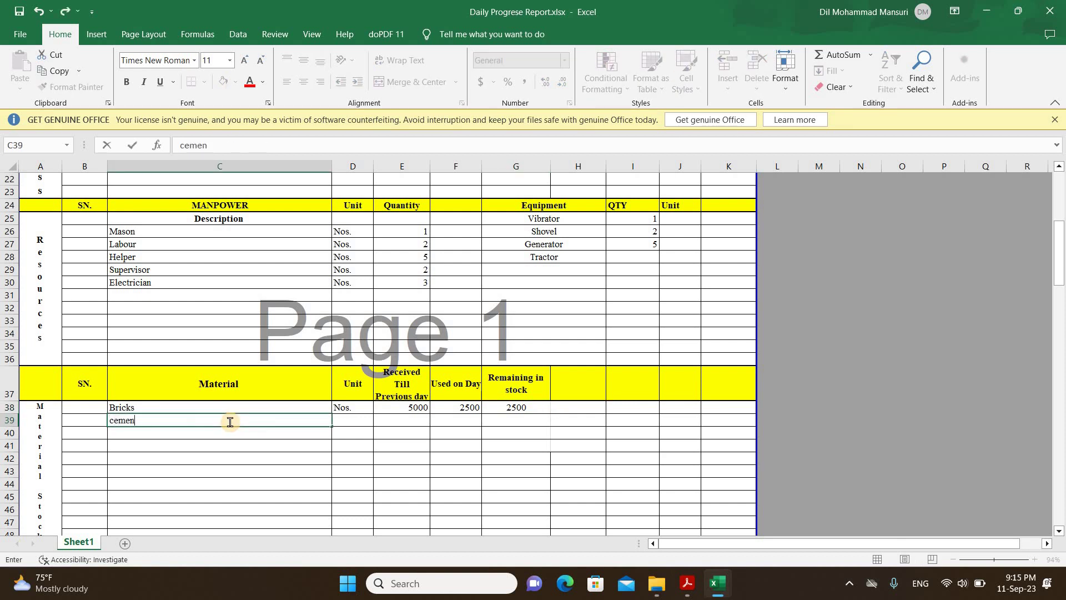
click(358, 421)
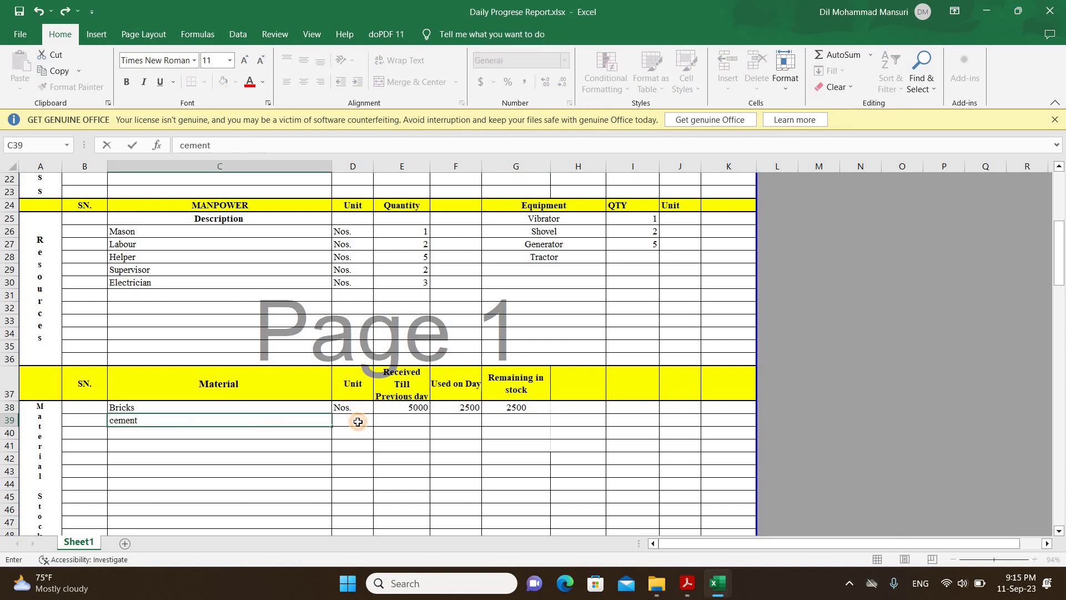
text(bags)
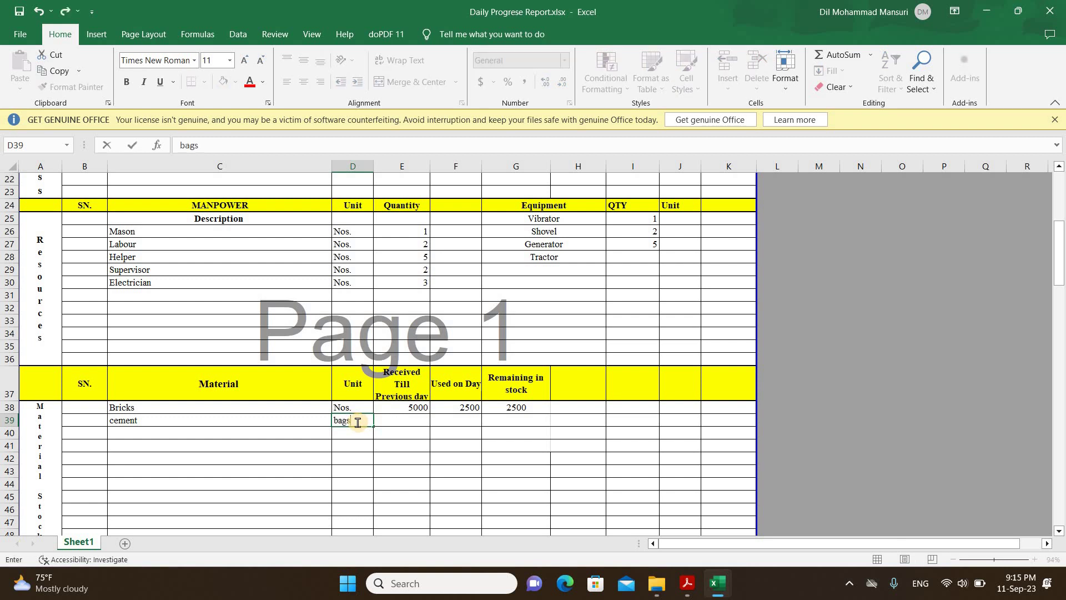
click(405, 419)
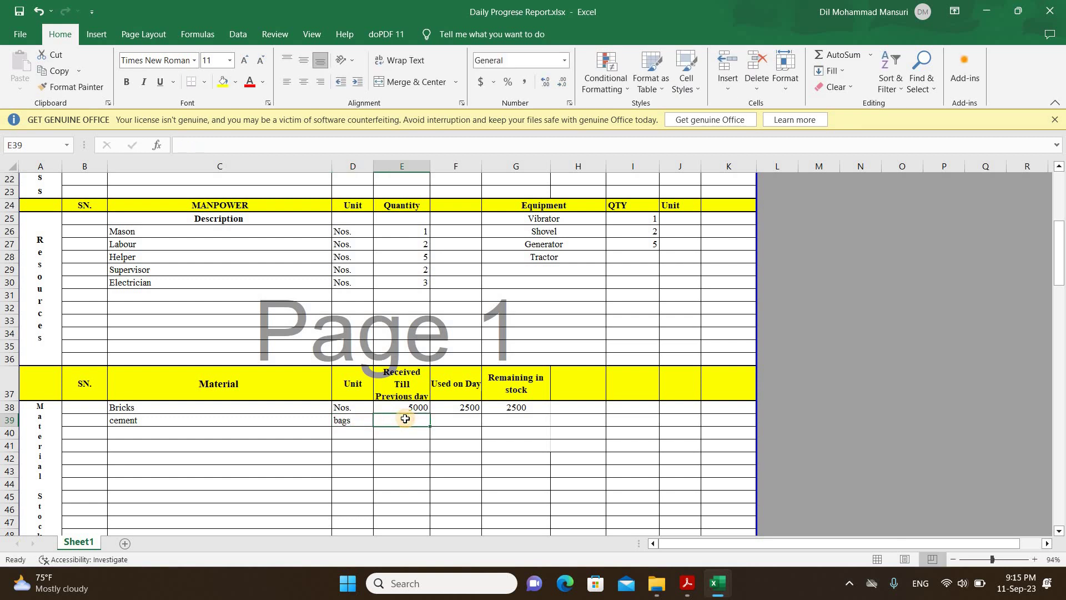
text(500)
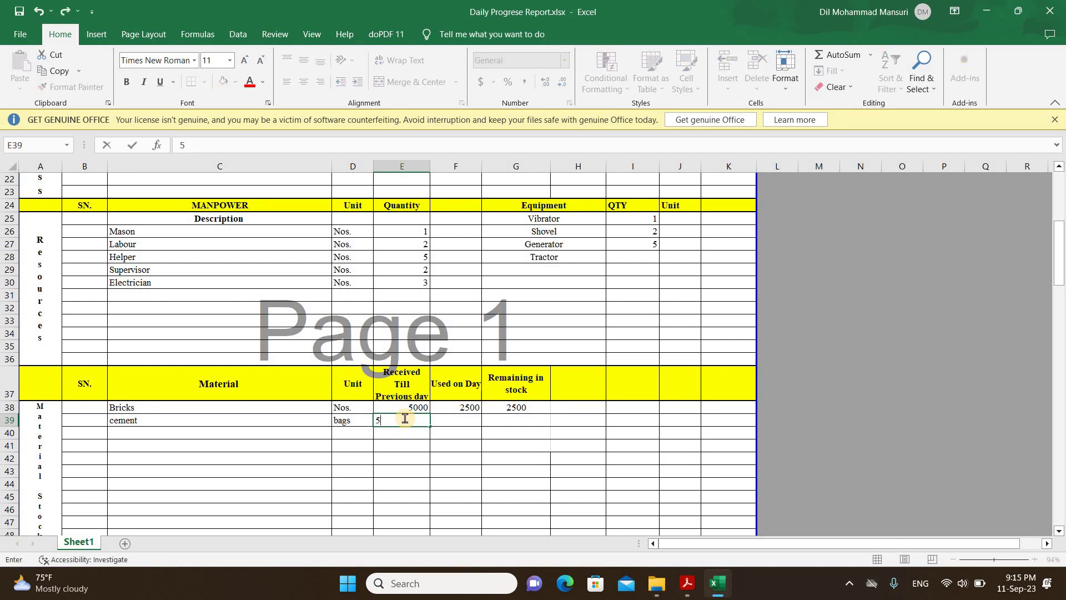
click(455, 417)
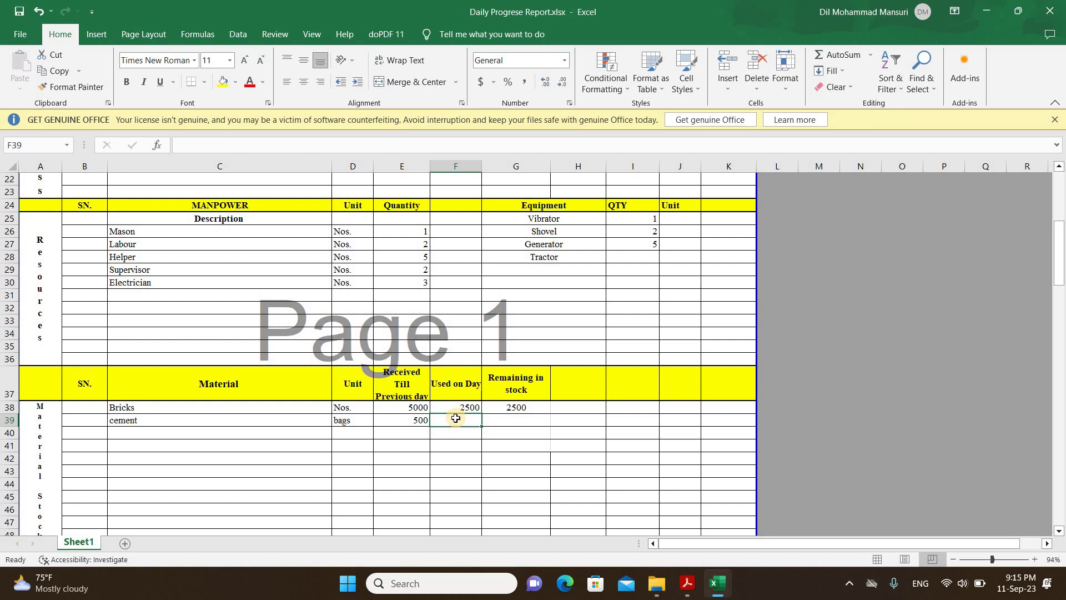
Rename the Used on Day heading to consumption and enter 200 bags of cement consumed
click(457, 396)
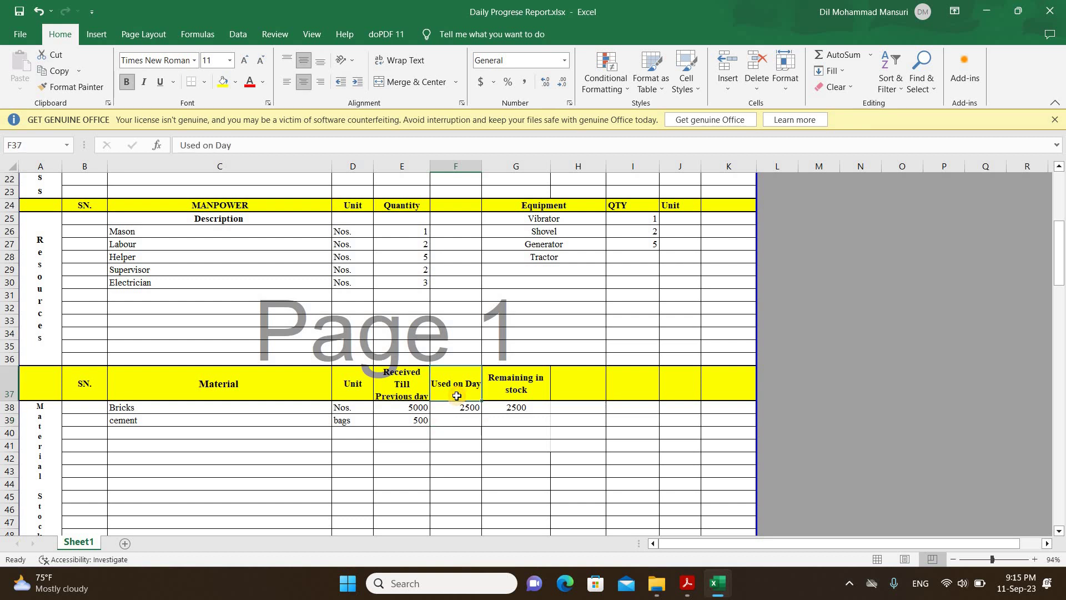
text(co)
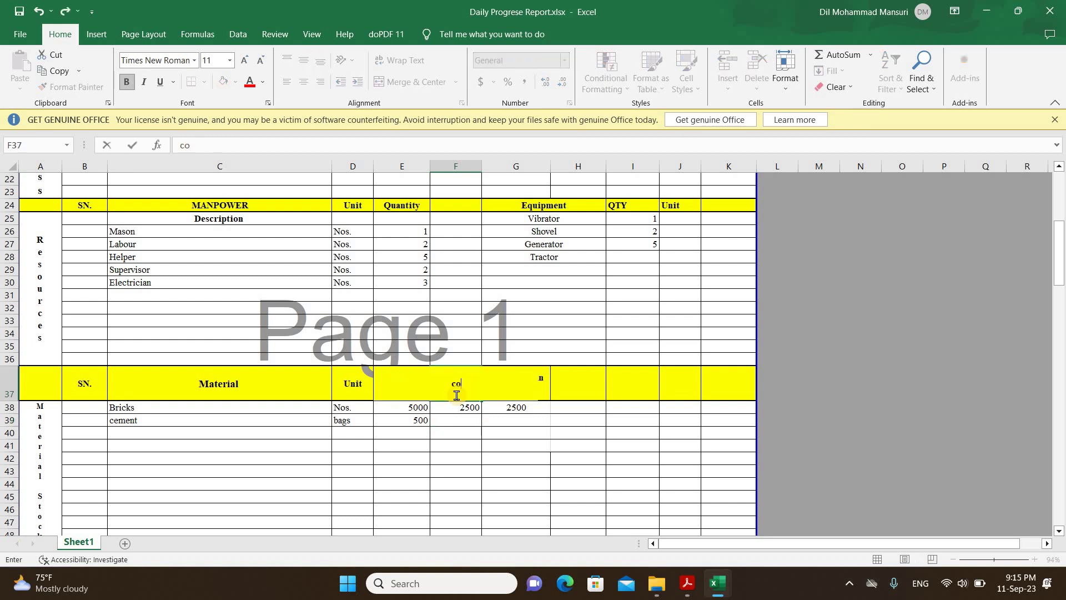
text(nsumption)
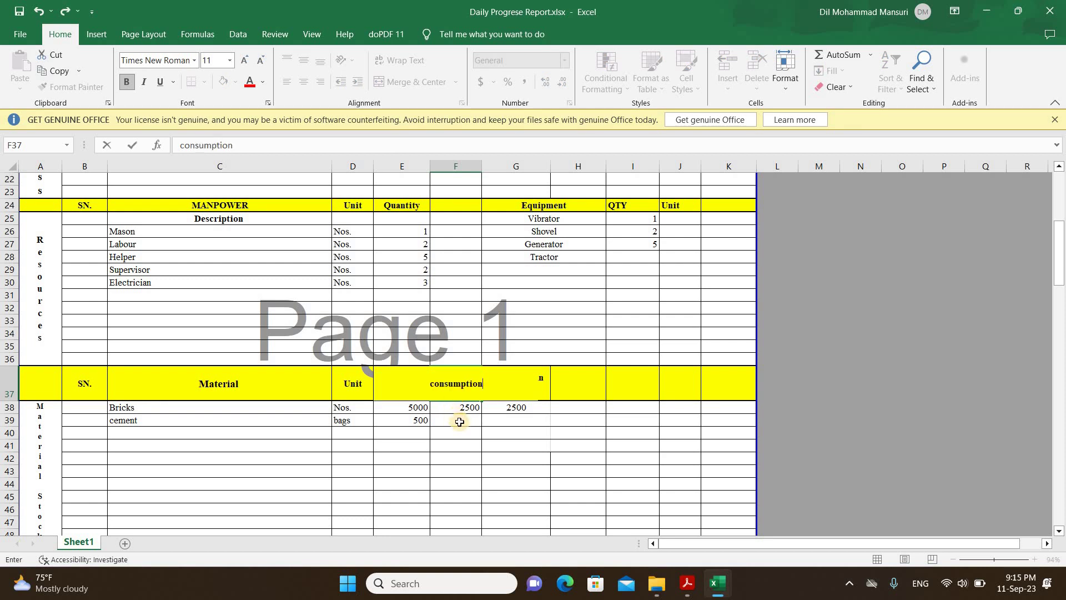
click(460, 422)
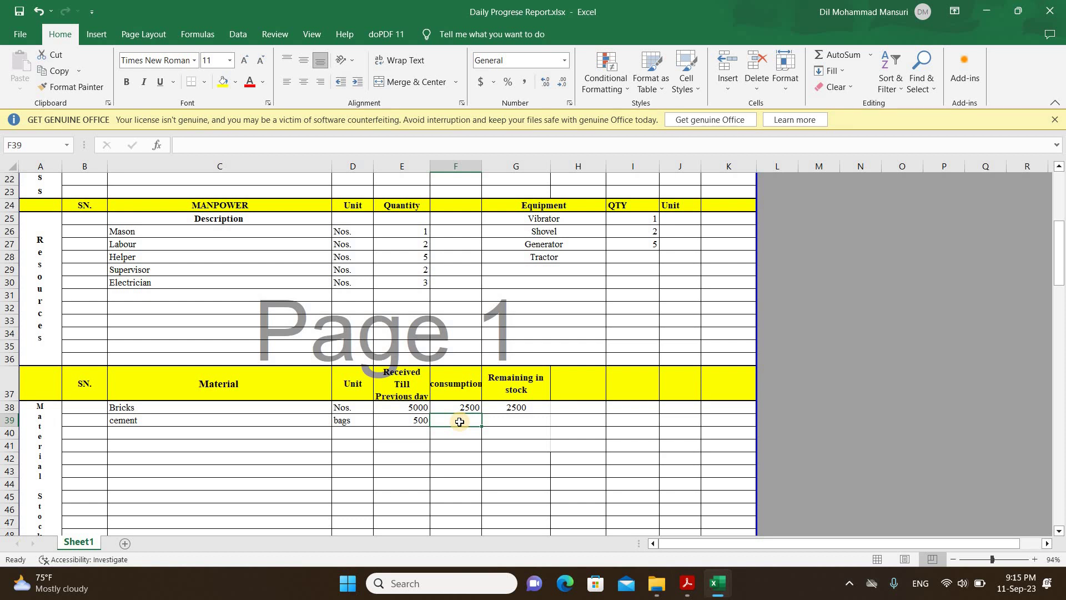
text(200)
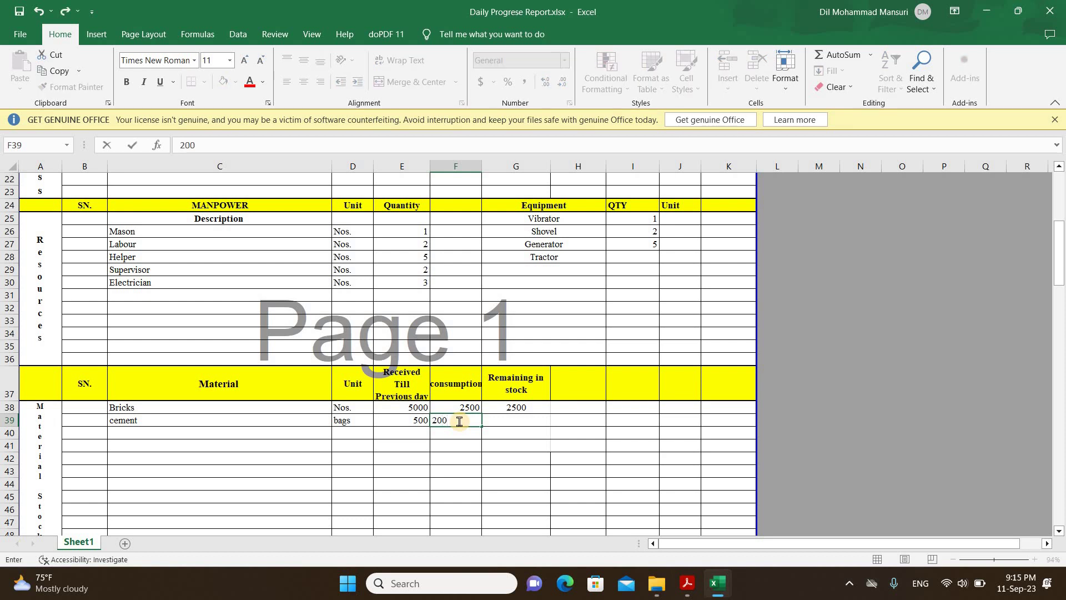
key(Return)
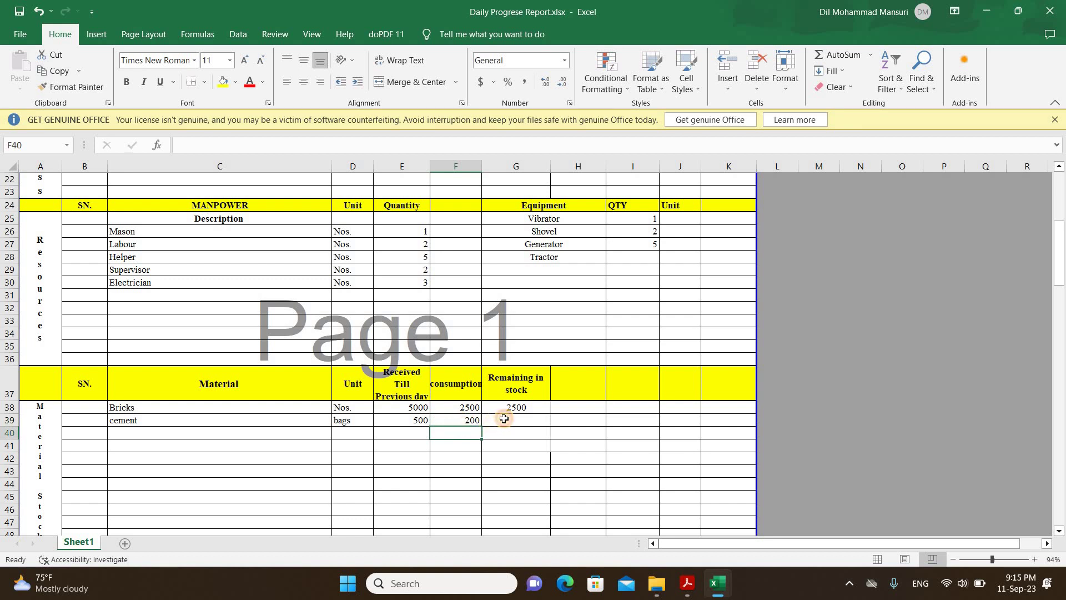
Calculate cement's remaining stock with =E39-F39, giving 300
click(503, 419)
text(=)
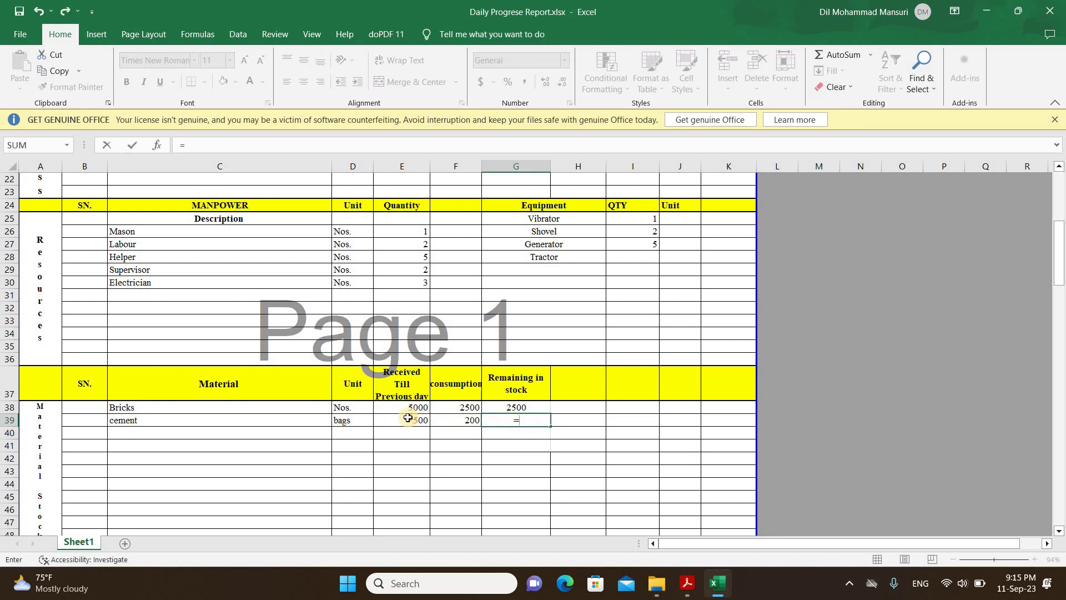
click(408, 418)
text(-)
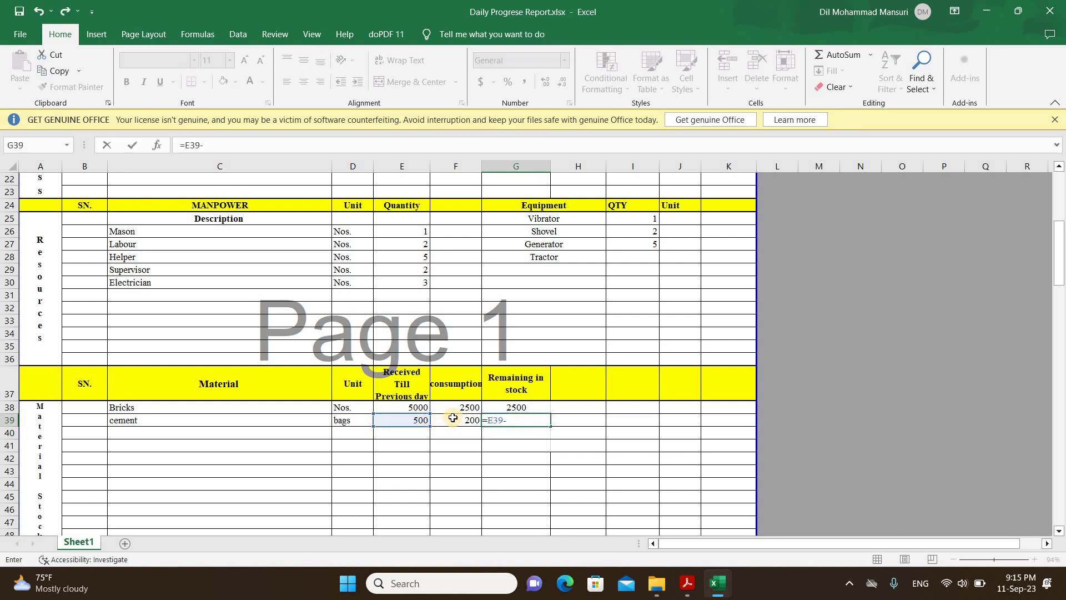
click(453, 417)
key(Return)
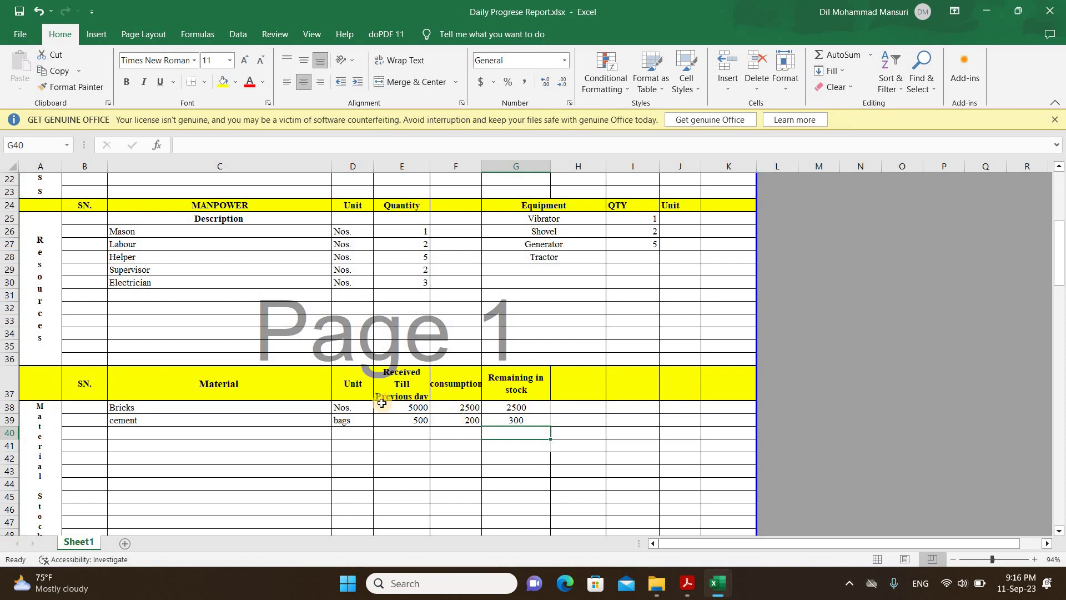
Review the Visitor table's first entry and its Visitor Name, Post and Comments headings
scroll(381, 403, down, 4)
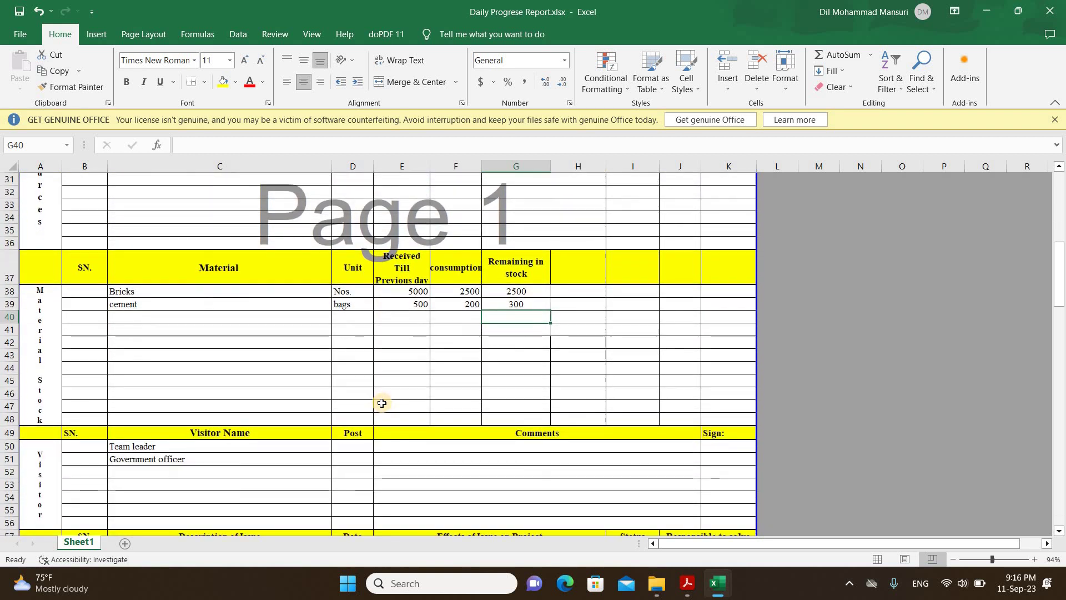
click(256, 432)
click(260, 406)
click(265, 395)
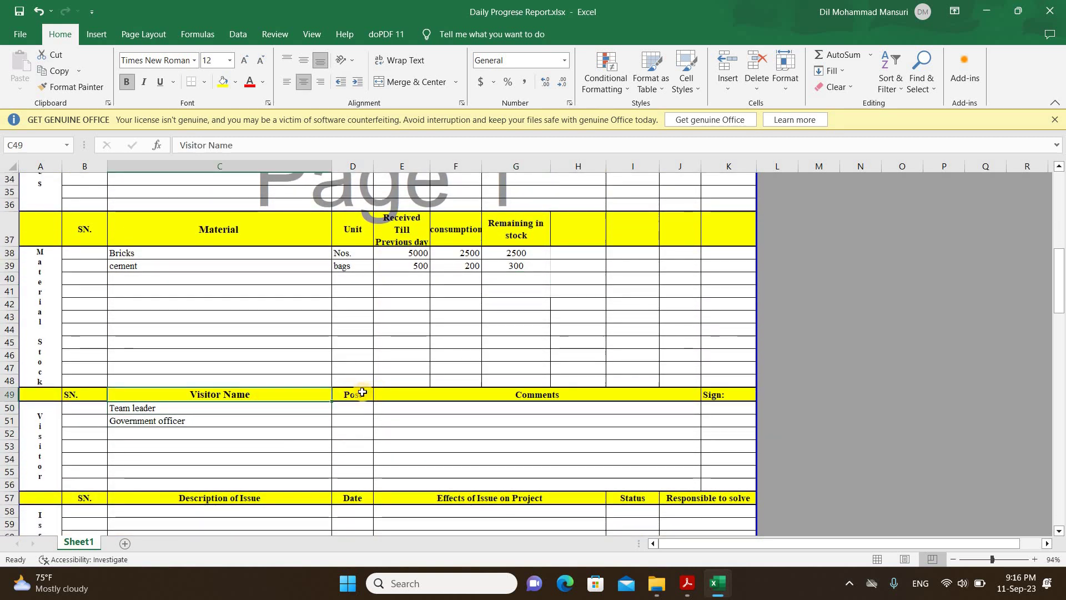
click(361, 393)
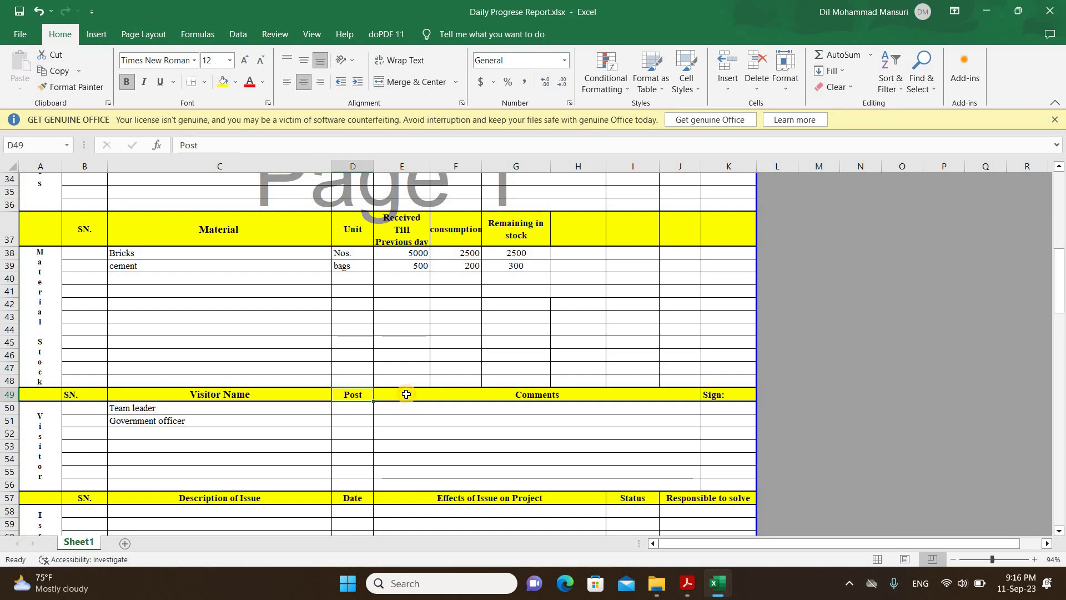
click(440, 397)
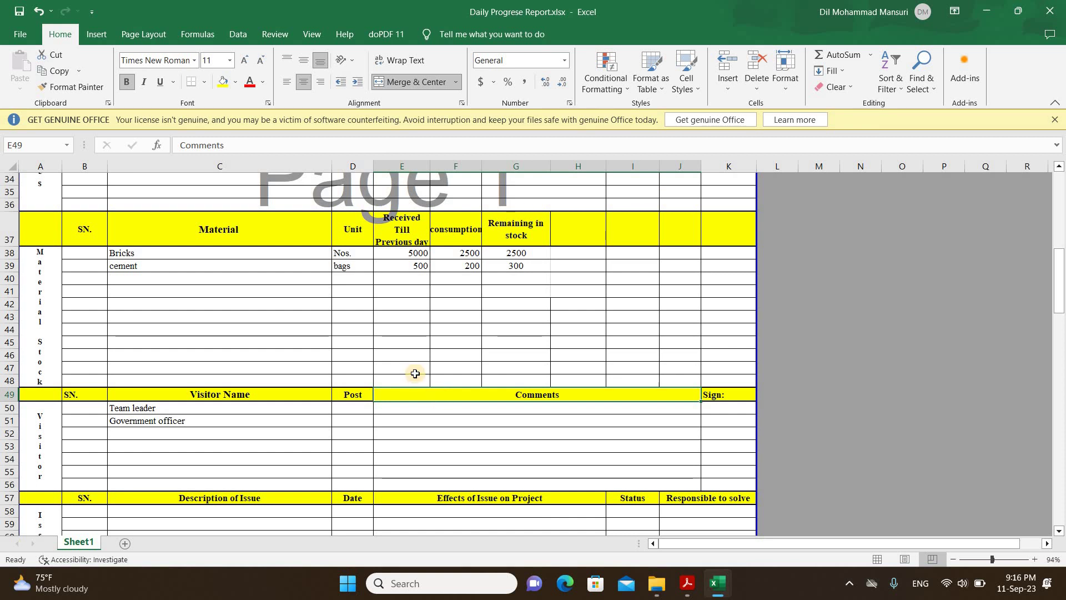
click(254, 430)
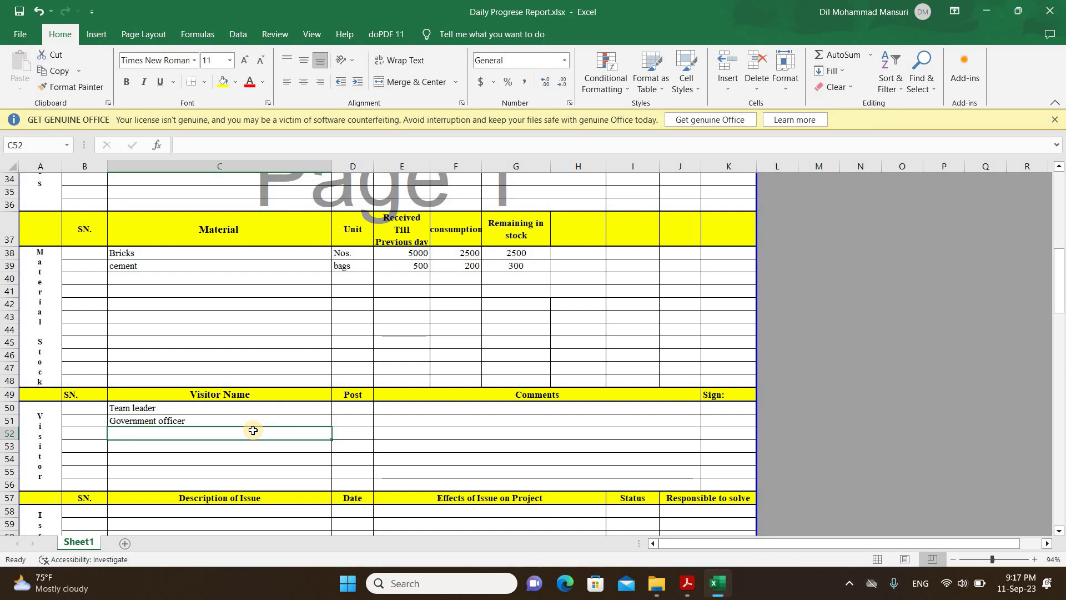
Replace the first visitor with the visitor's name, post TL and comment 'correct the beam position'
click(202, 411)
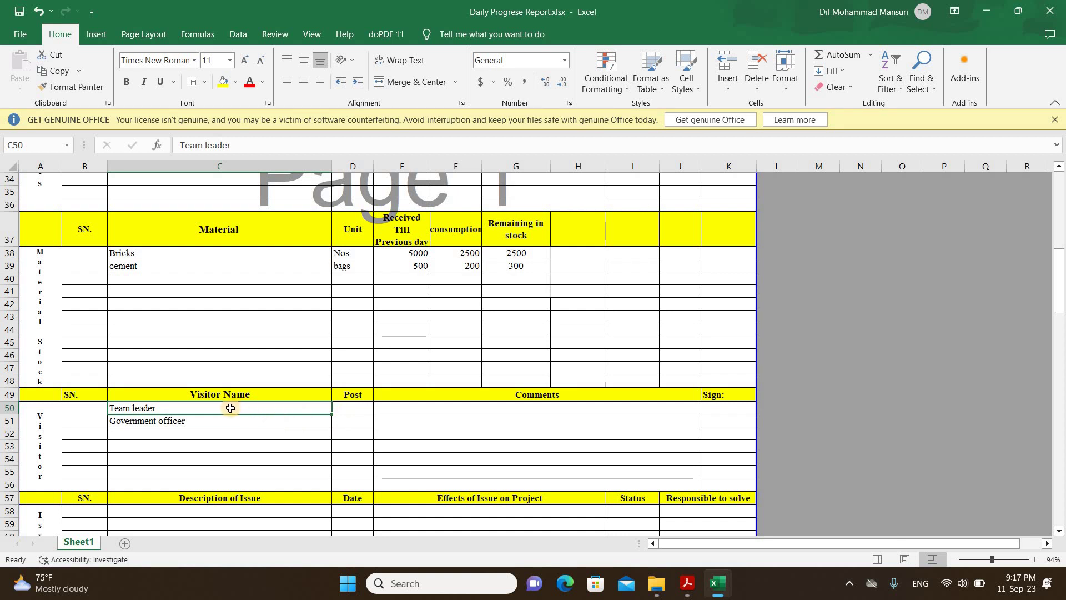
text(sv rathod)
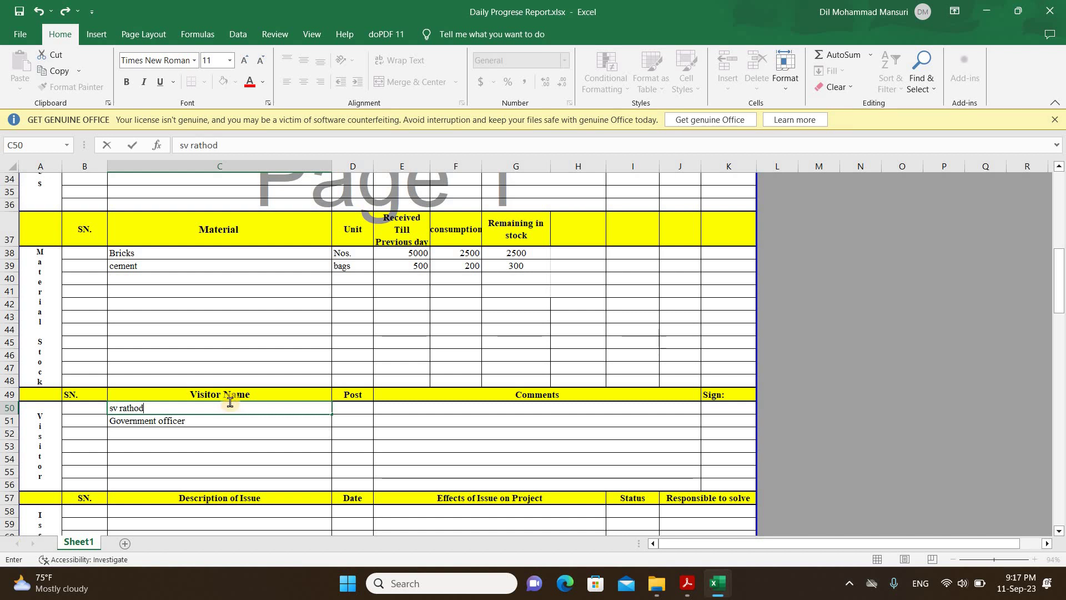
click(352, 410)
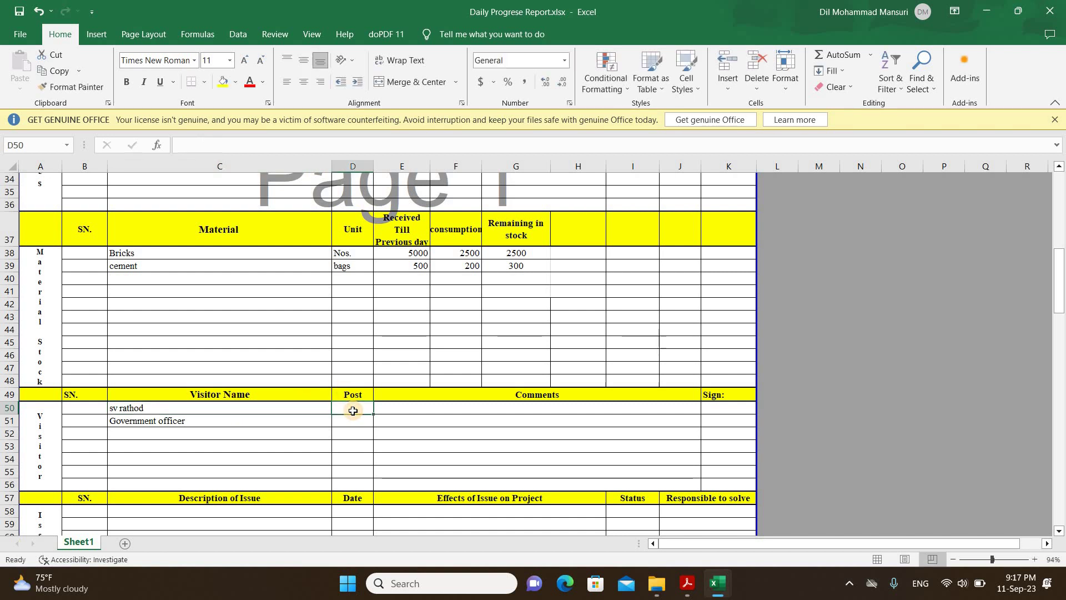
text(TL)
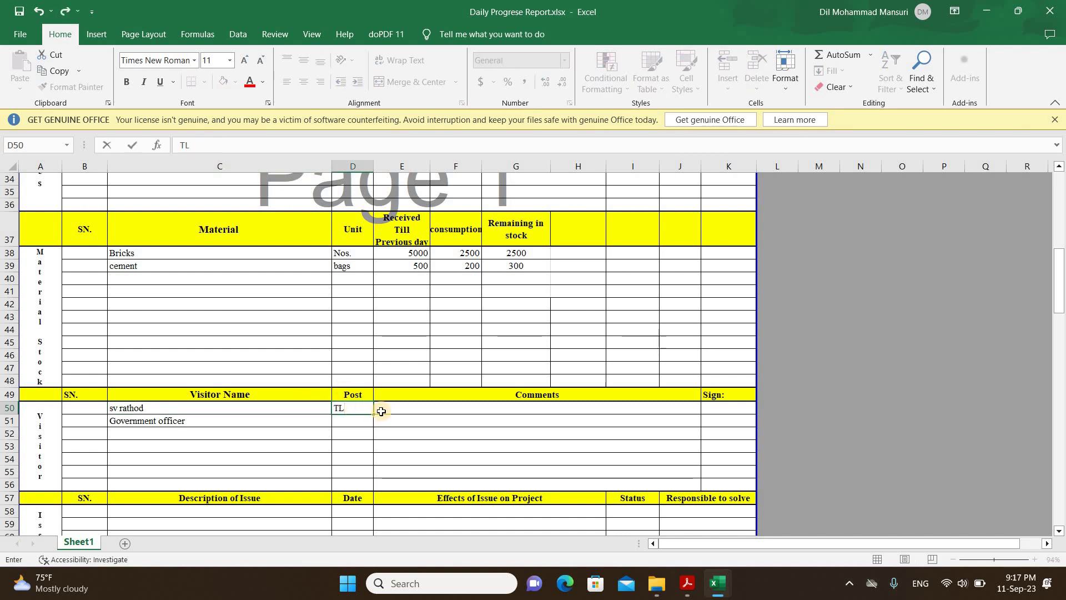
click(437, 409)
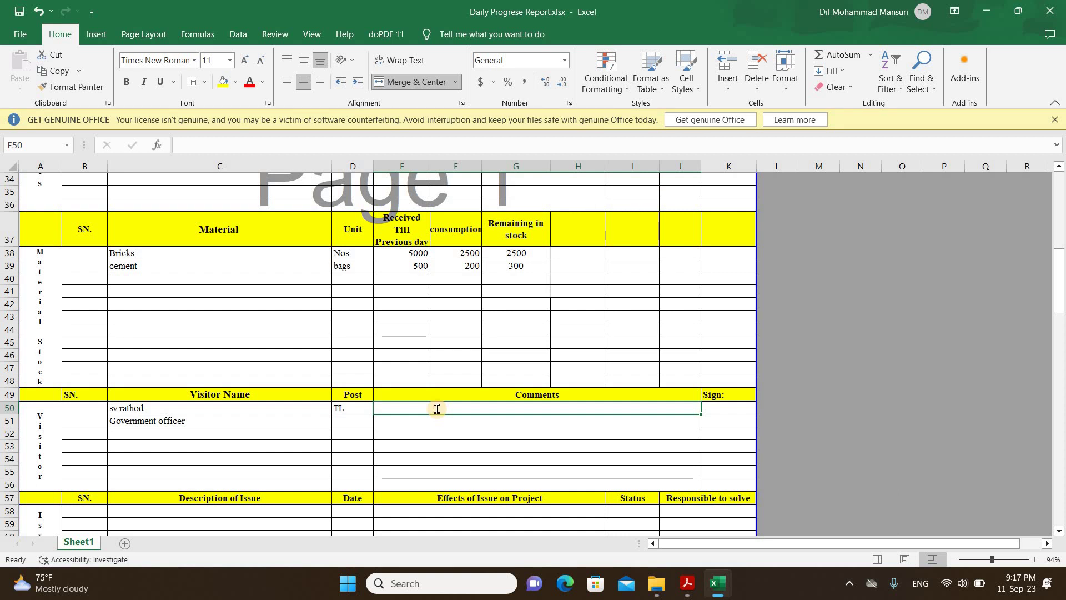
text(correct )
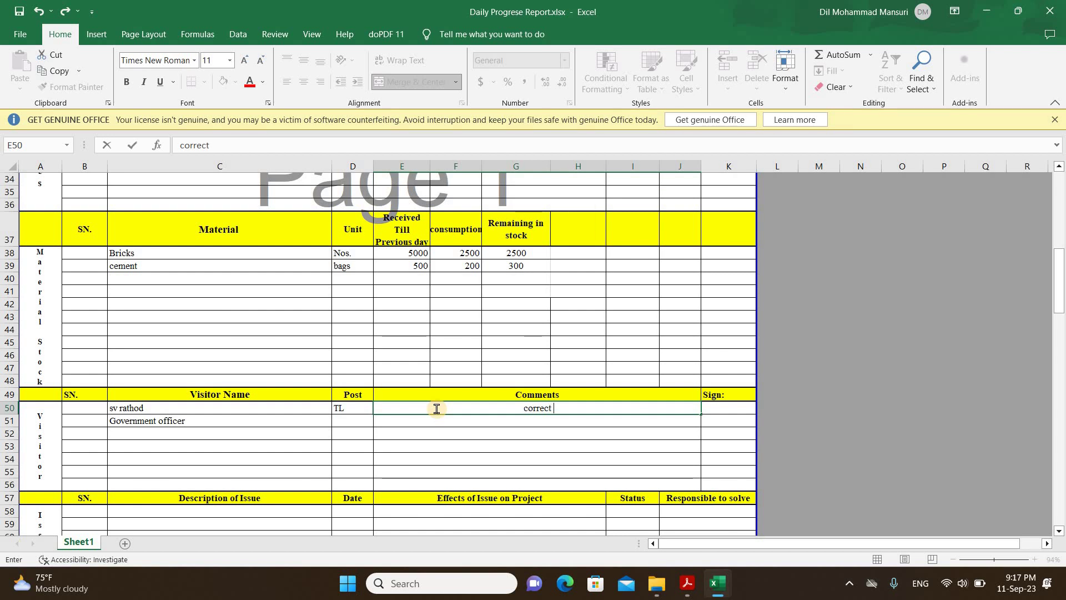
text(the beam position)
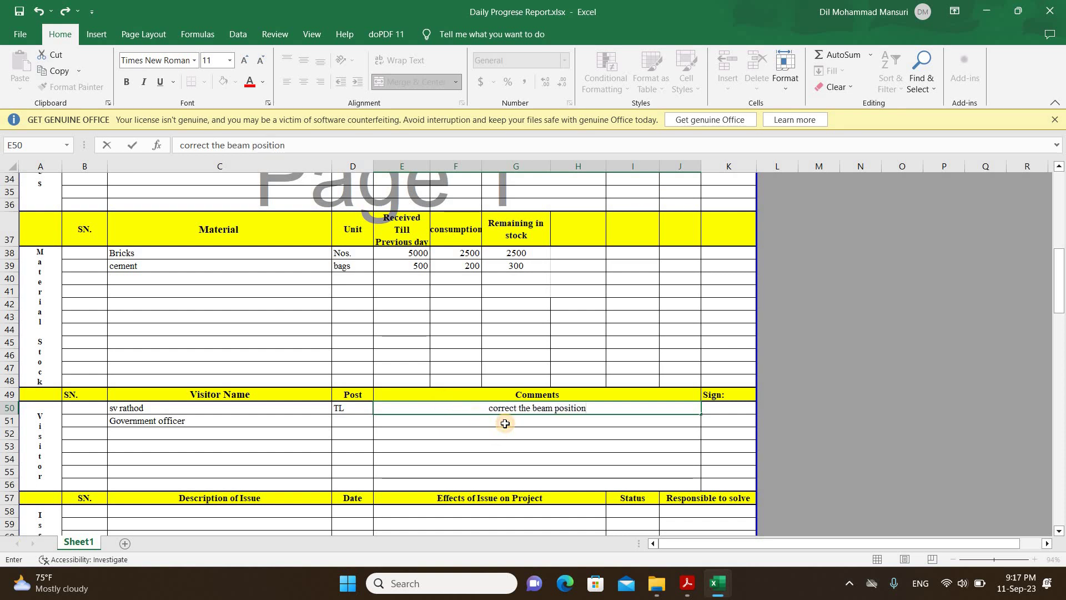
click(504, 423)
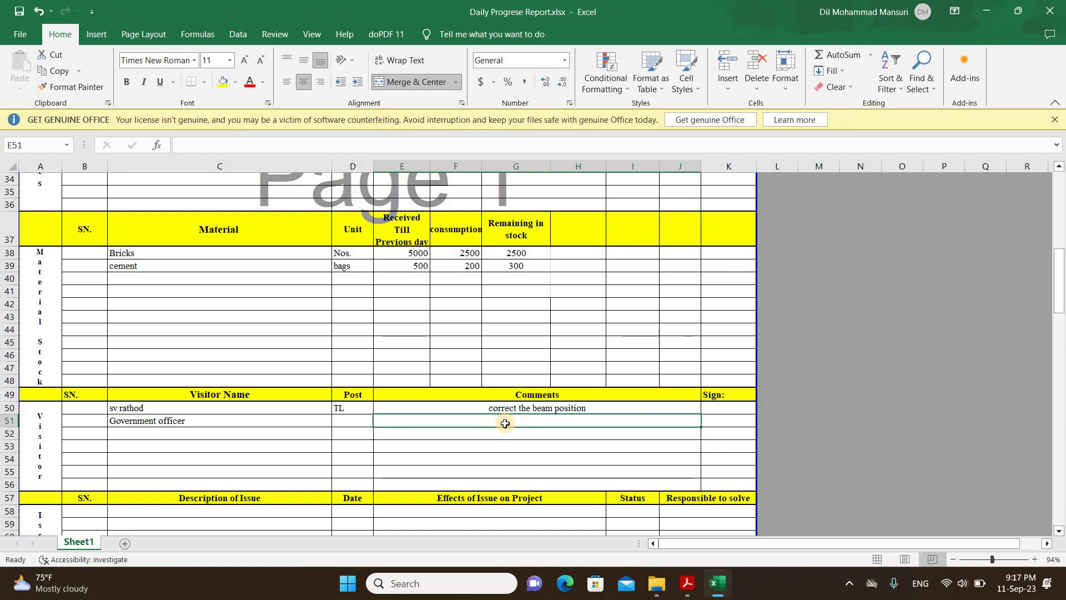
click(738, 409)
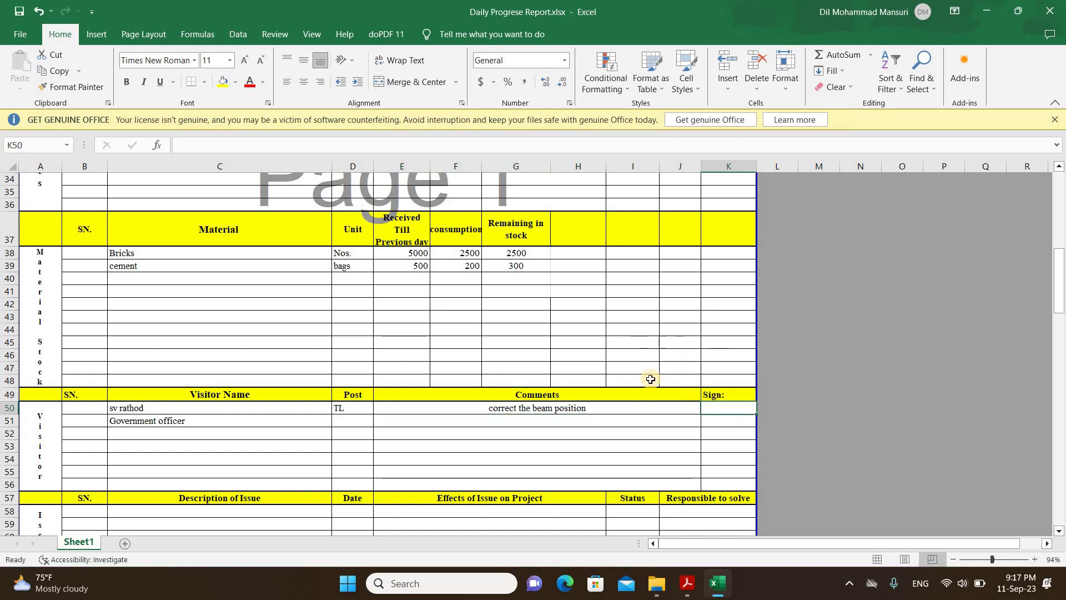
Scroll between the Visitor table and the Issue on Site section below it
scroll(560, 373, down, 2)
scroll(559, 373, down, 4)
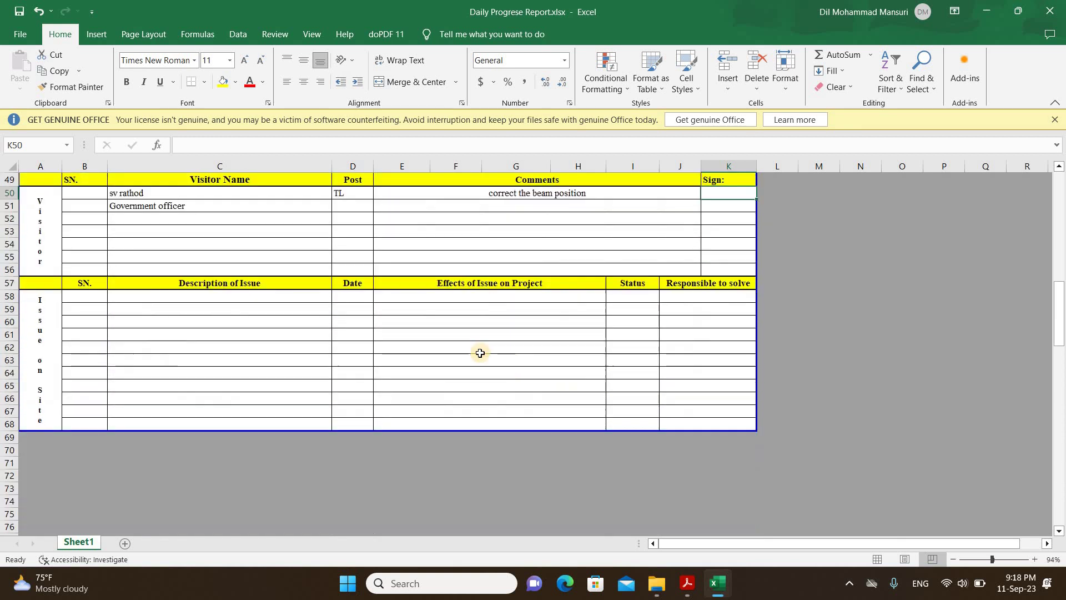
scroll(267, 331, up, 2)
scroll(267, 331, up, 1)
scroll(268, 330, down, 1)
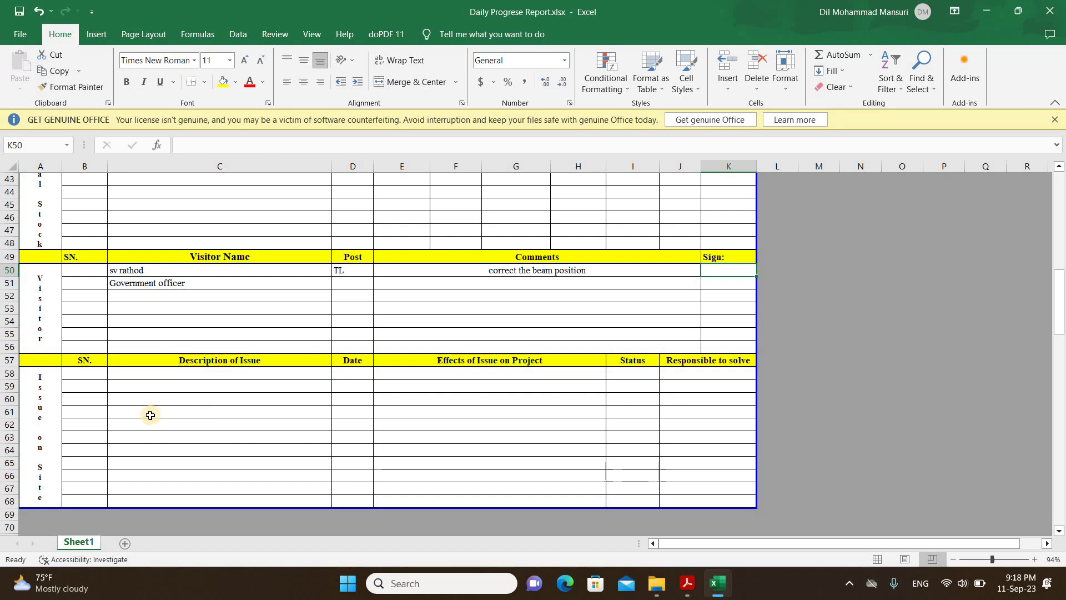
Enter 'site access' in C58 as the first Description of Issue
click(215, 376)
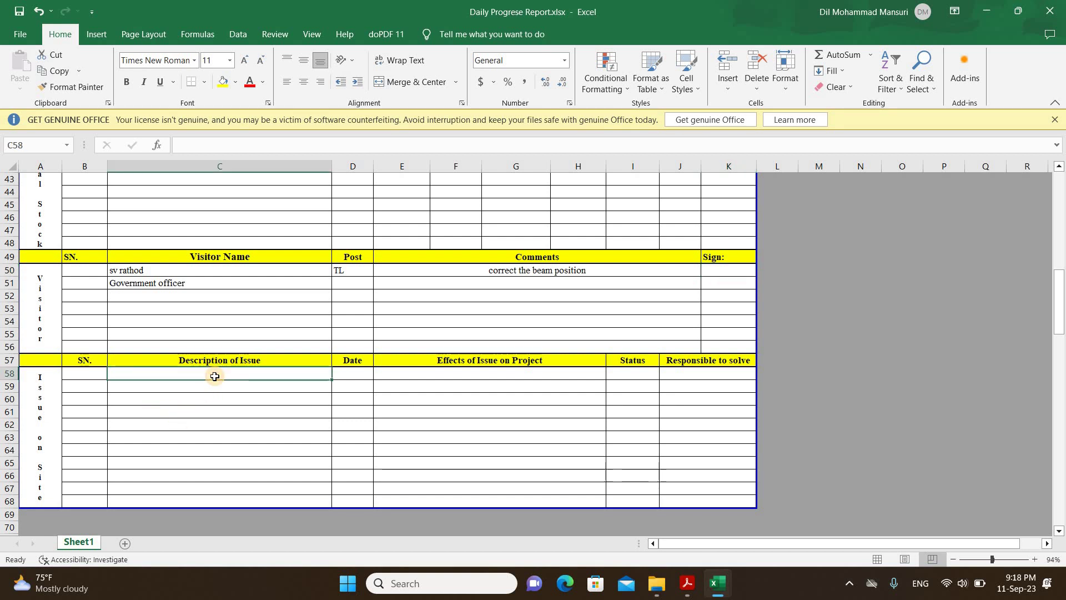
text(site Clearing and Grubing)
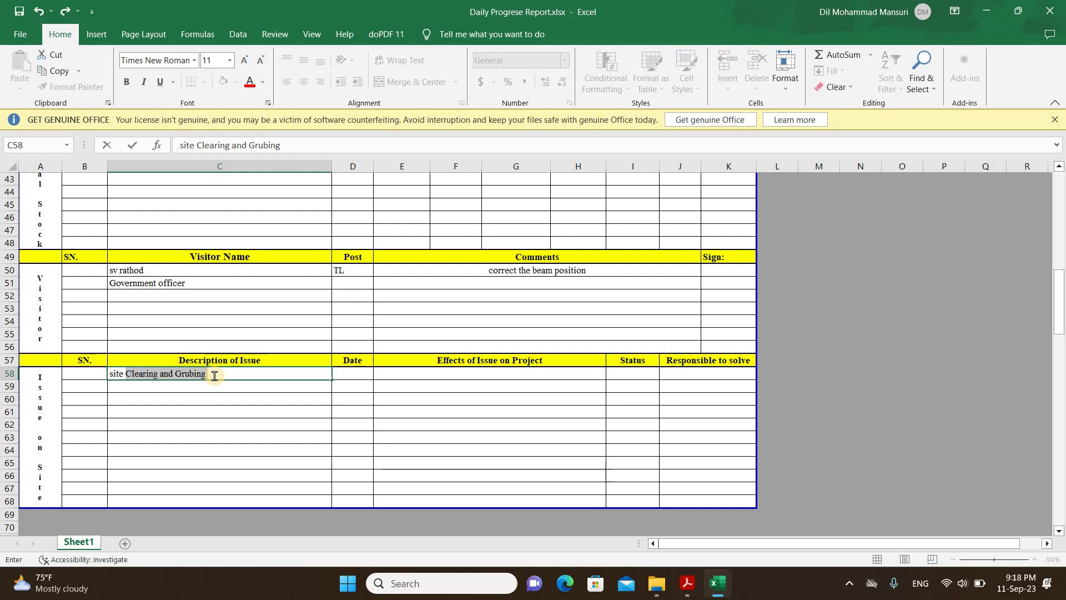
text(access)
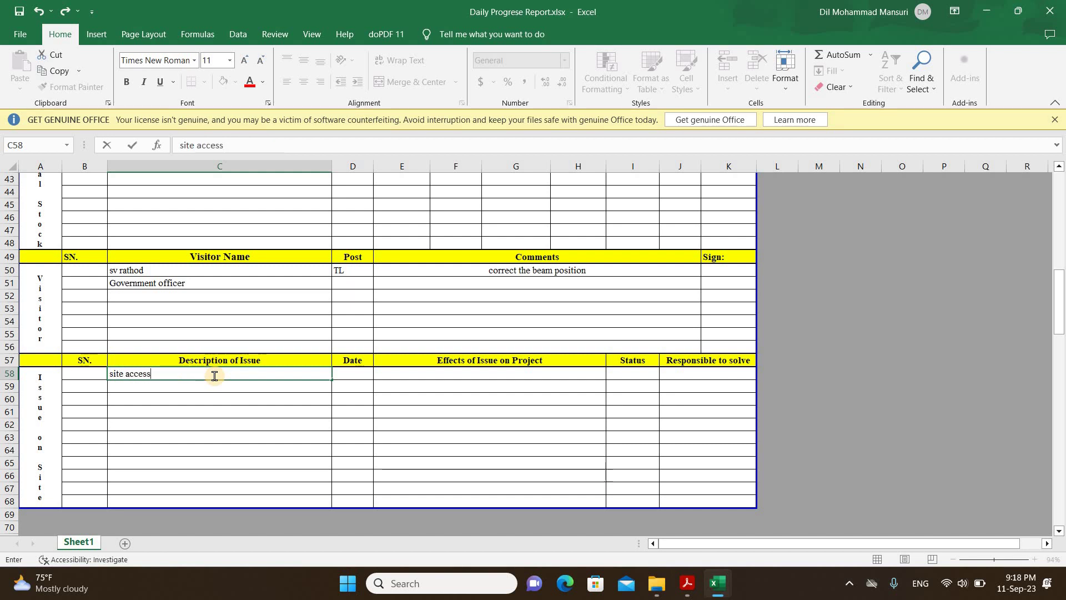
click(356, 376)
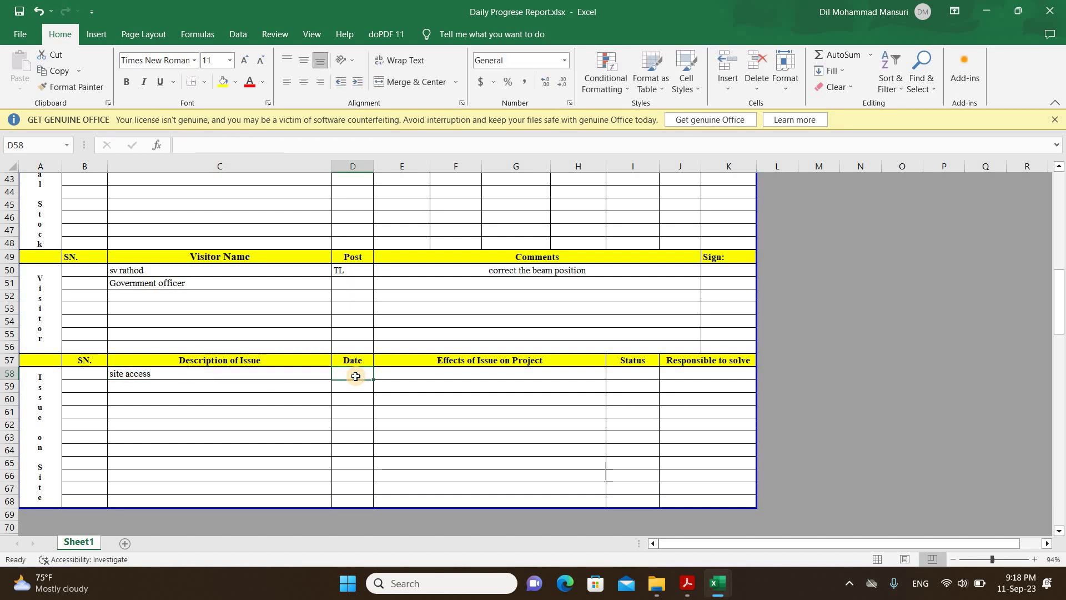
click(428, 374)
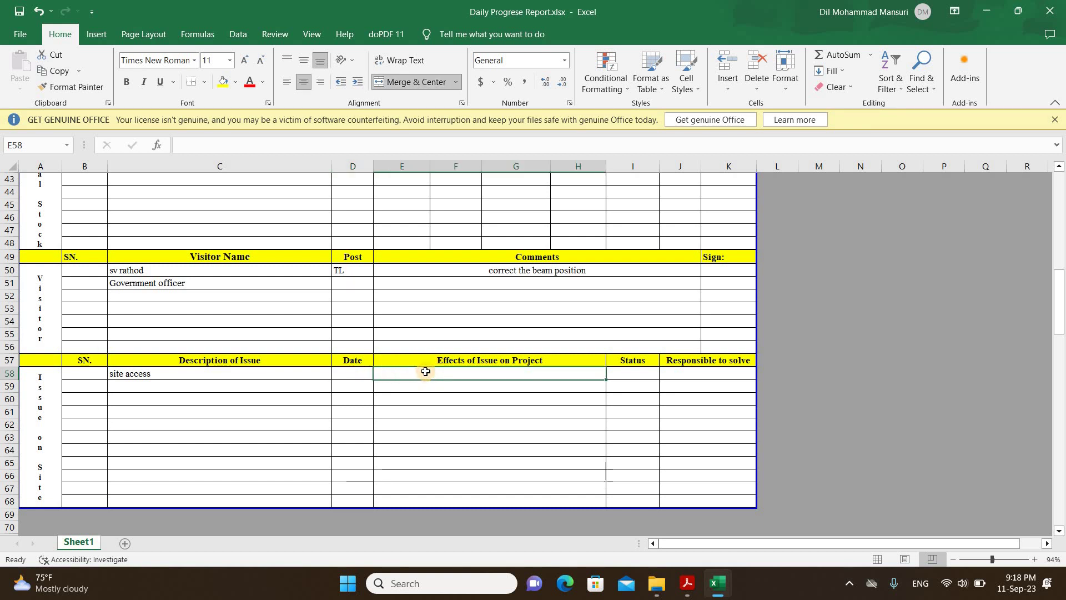
click(286, 373)
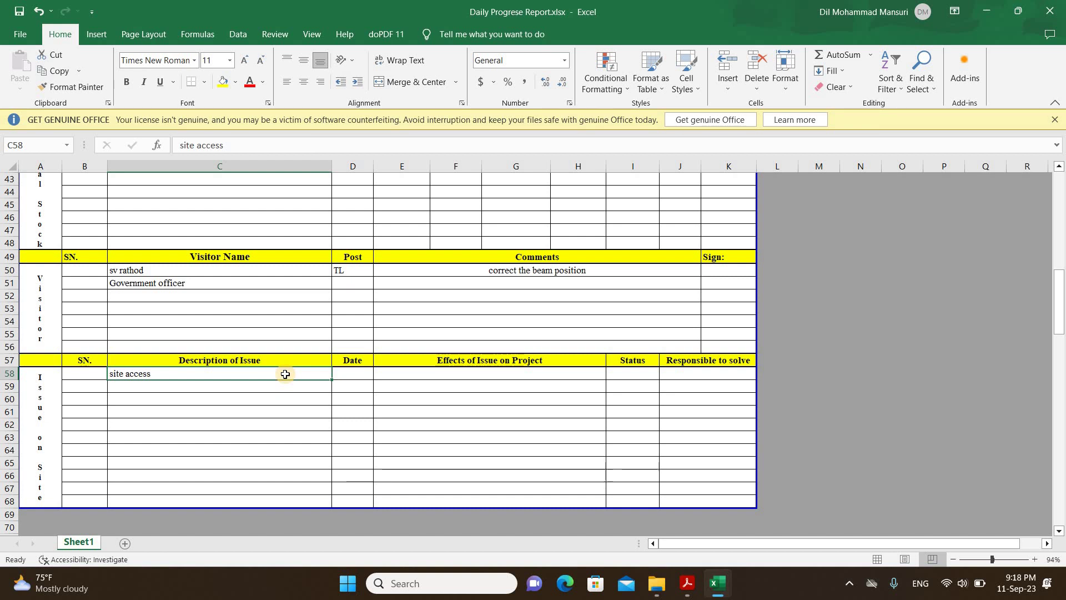
Enter 'project delay' as the effect of the site access issue in E58
click(361, 375)
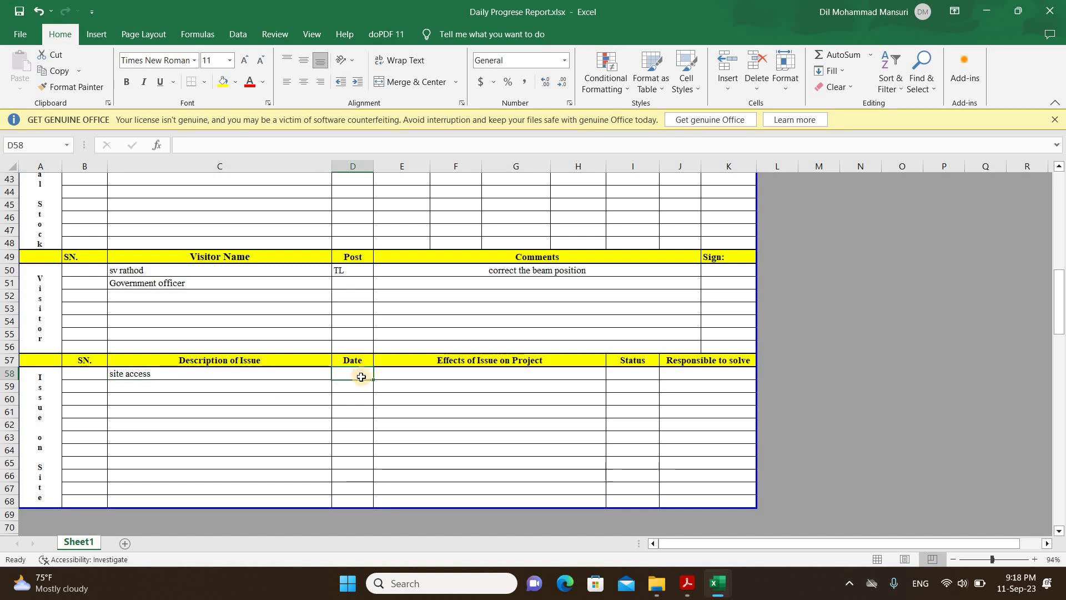
click(473, 371)
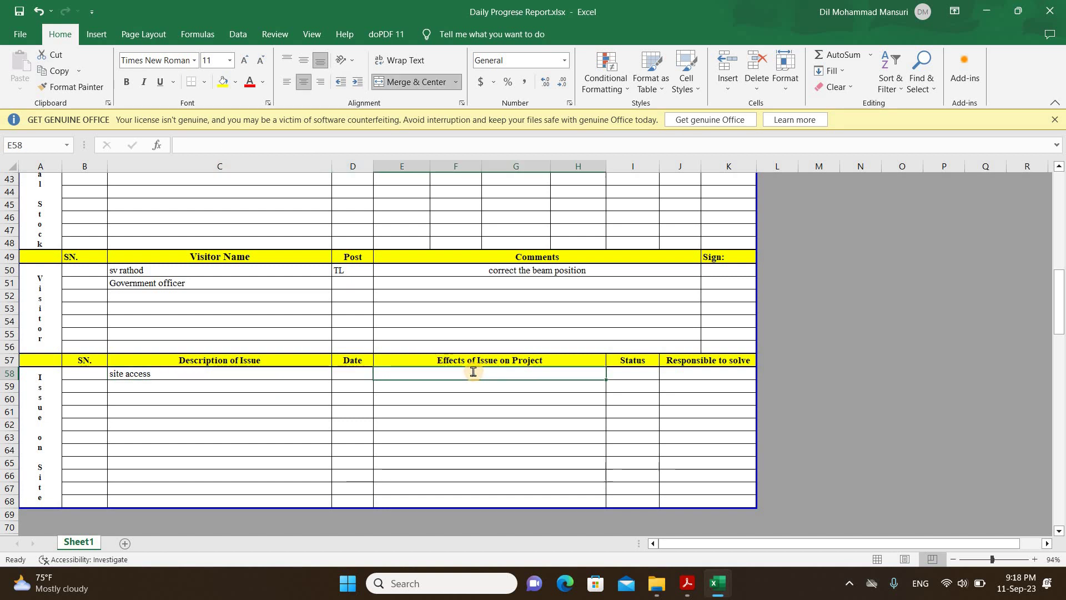
text(project delay)
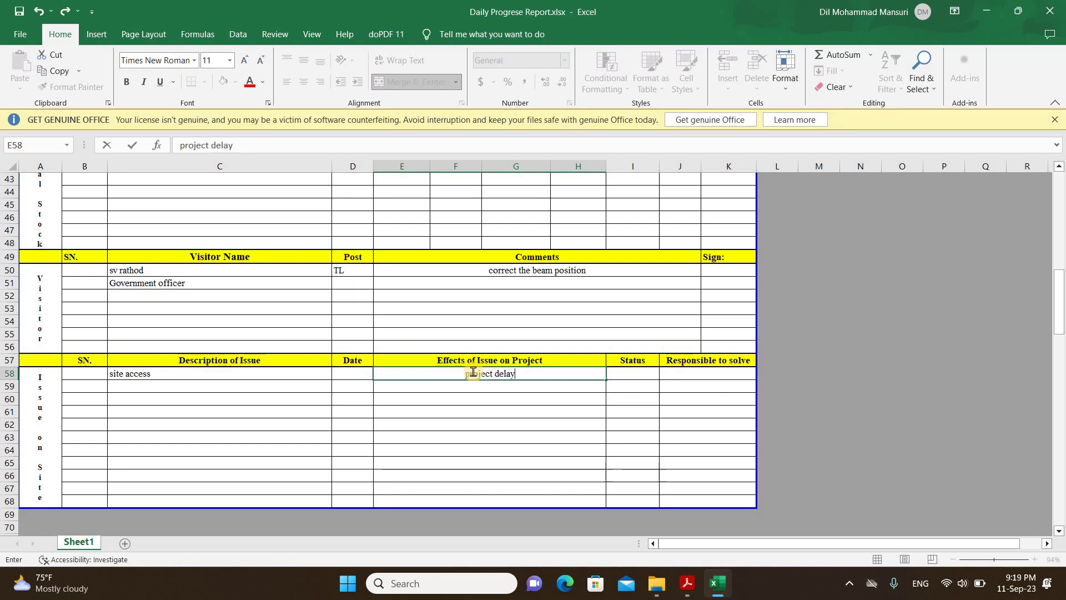
click(645, 383)
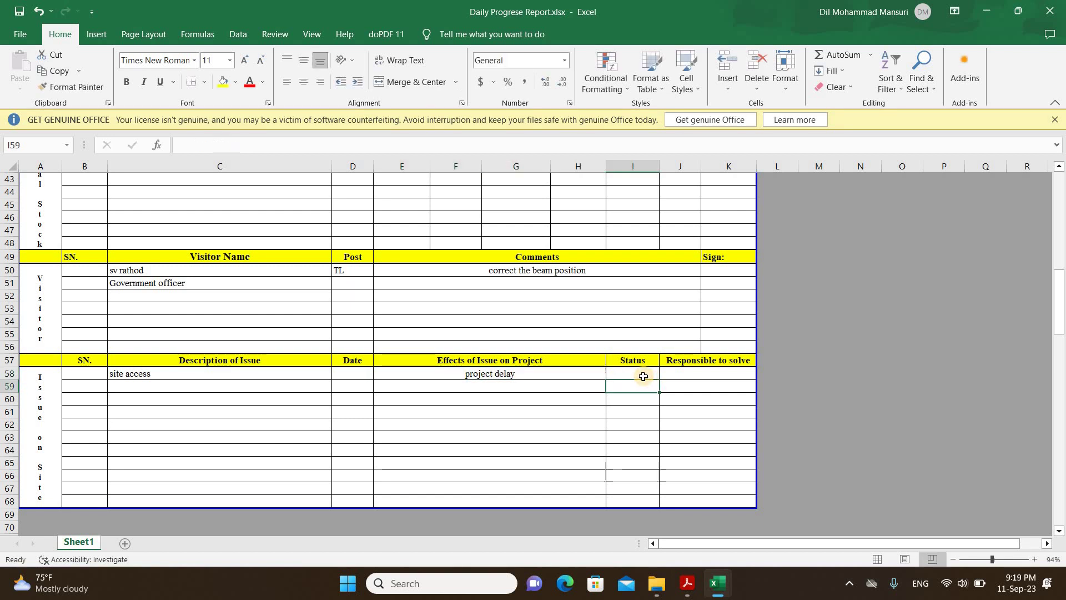
Set status to 'on going' in I58 and 'consultant' as responsible in J58
click(635, 372)
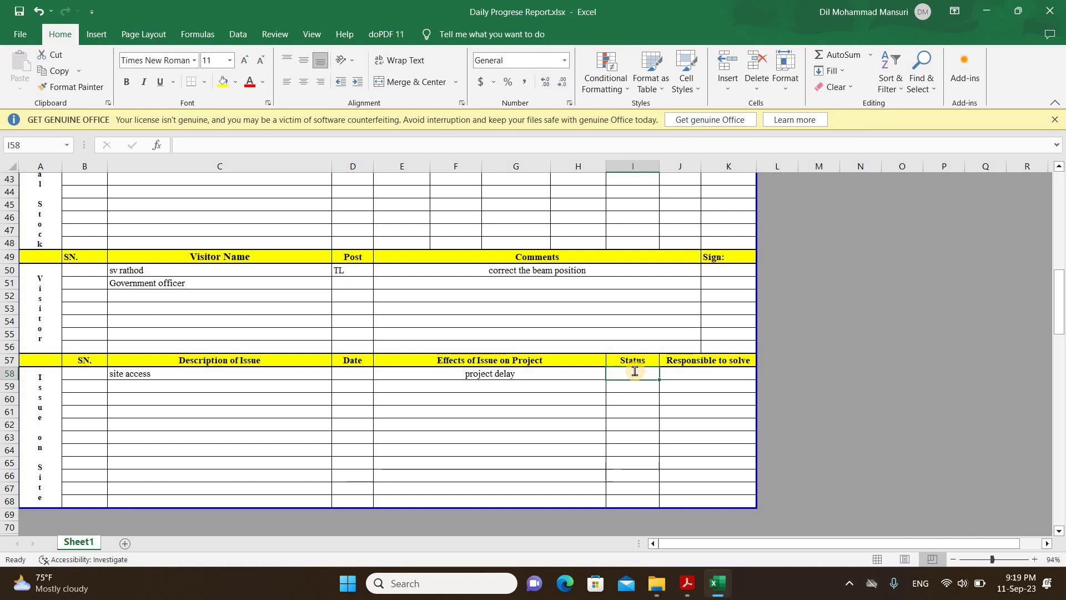
text(on going)
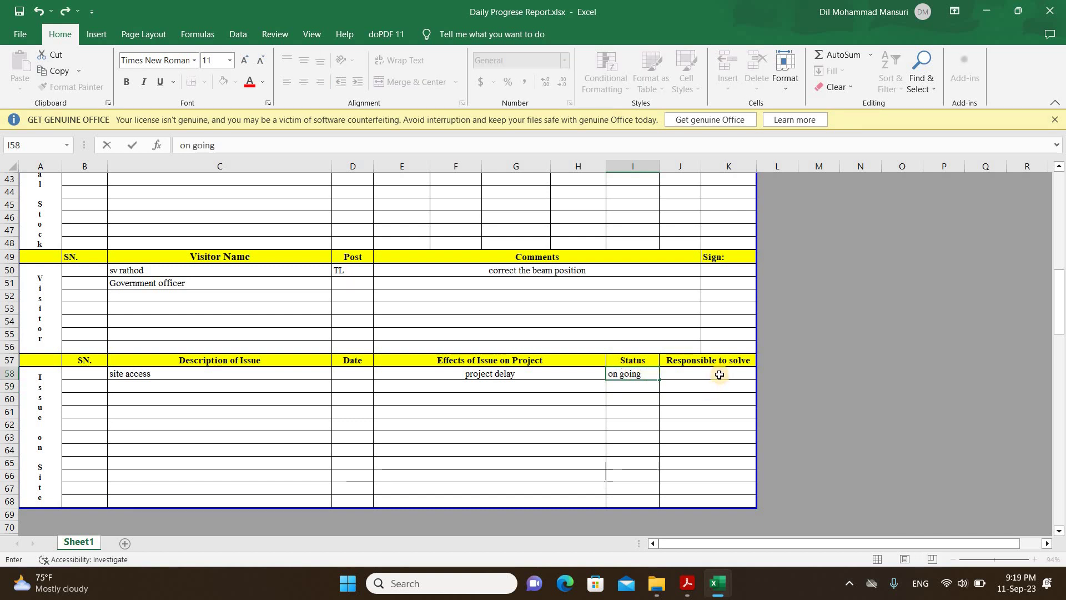
click(719, 374)
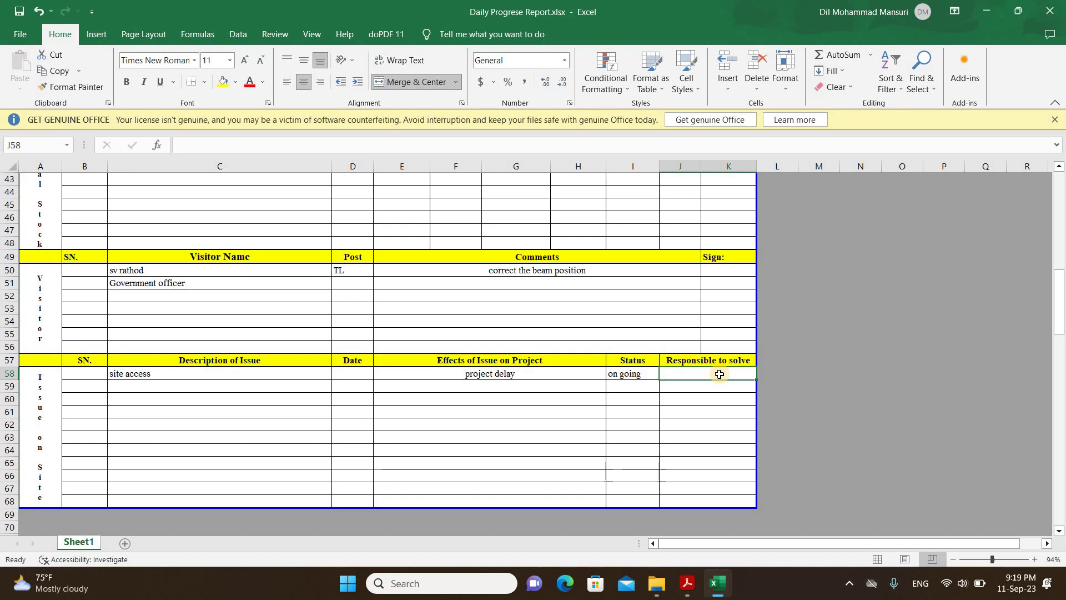
text(consultant)
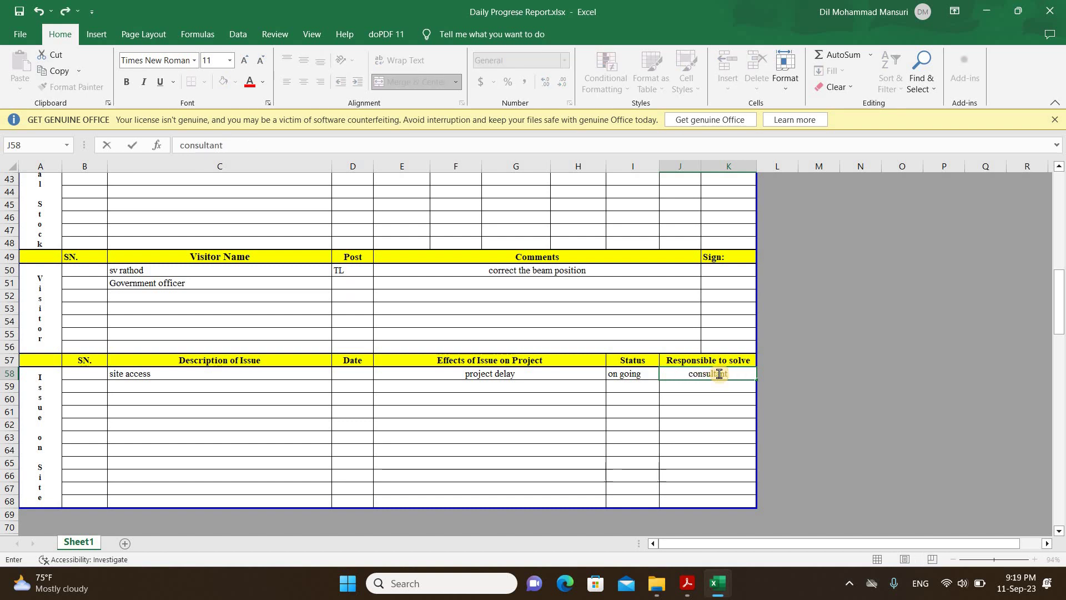
click(705, 388)
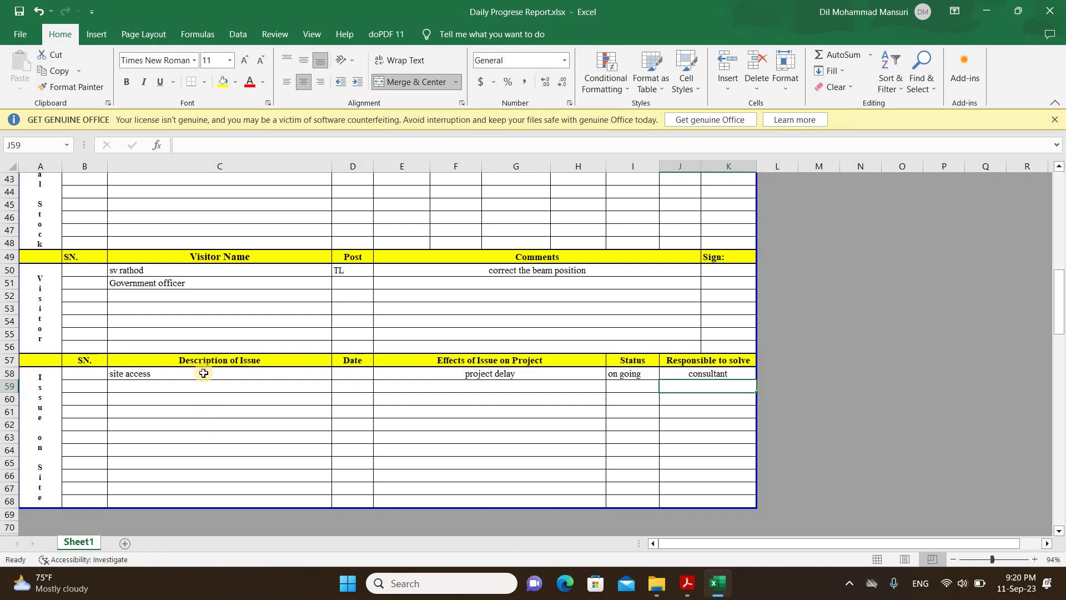
click(235, 369)
click(236, 362)
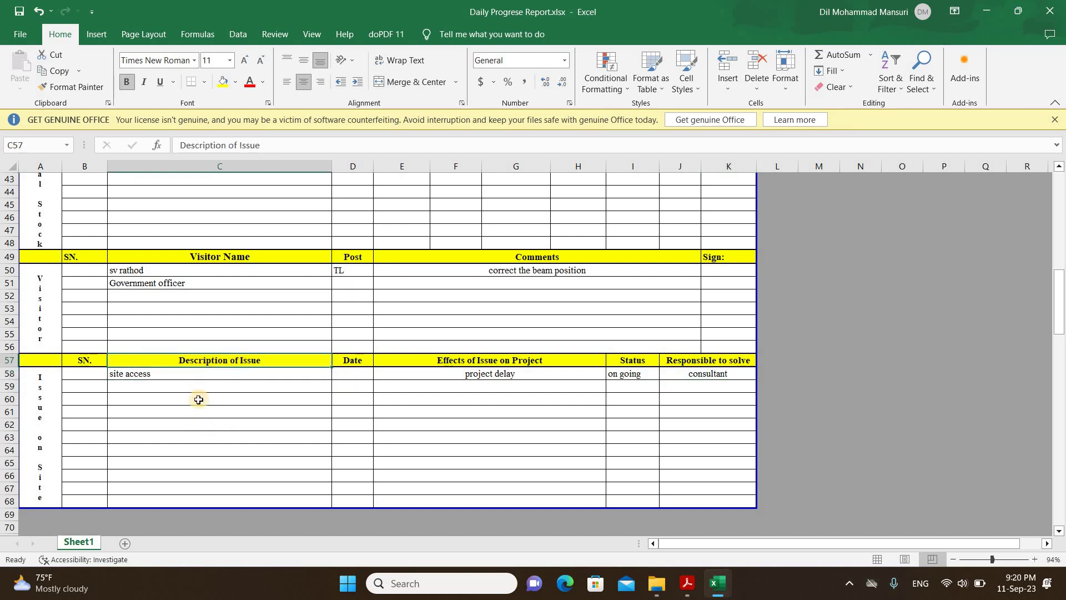
click(198, 399)
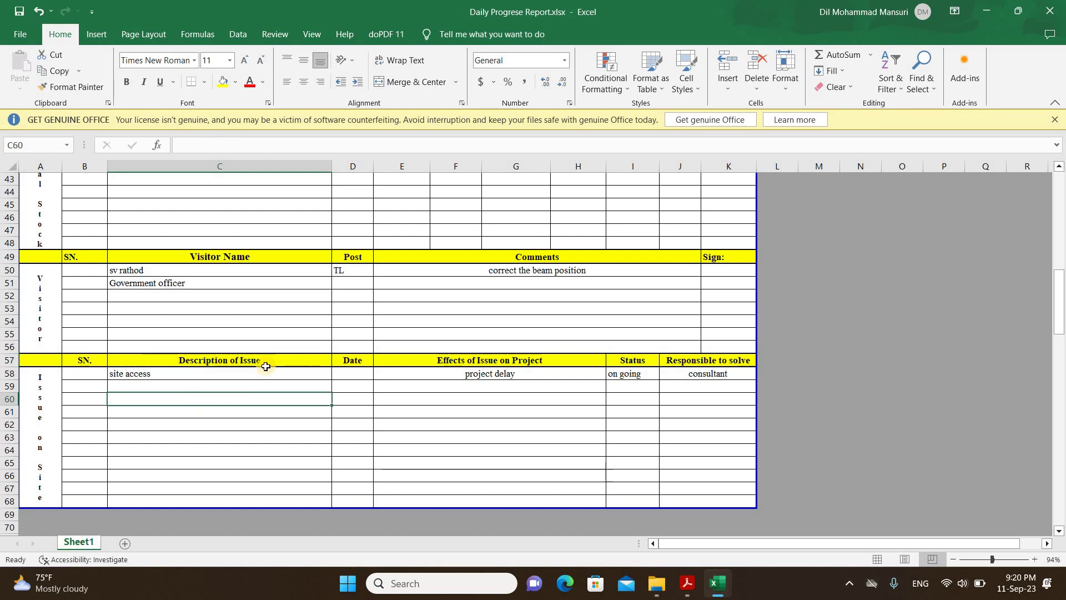
Check Site Clearing and Grubing's 700 scope, 500 achieved and =J9/E9 % Complete formula
scroll(307, 353, up, 14)
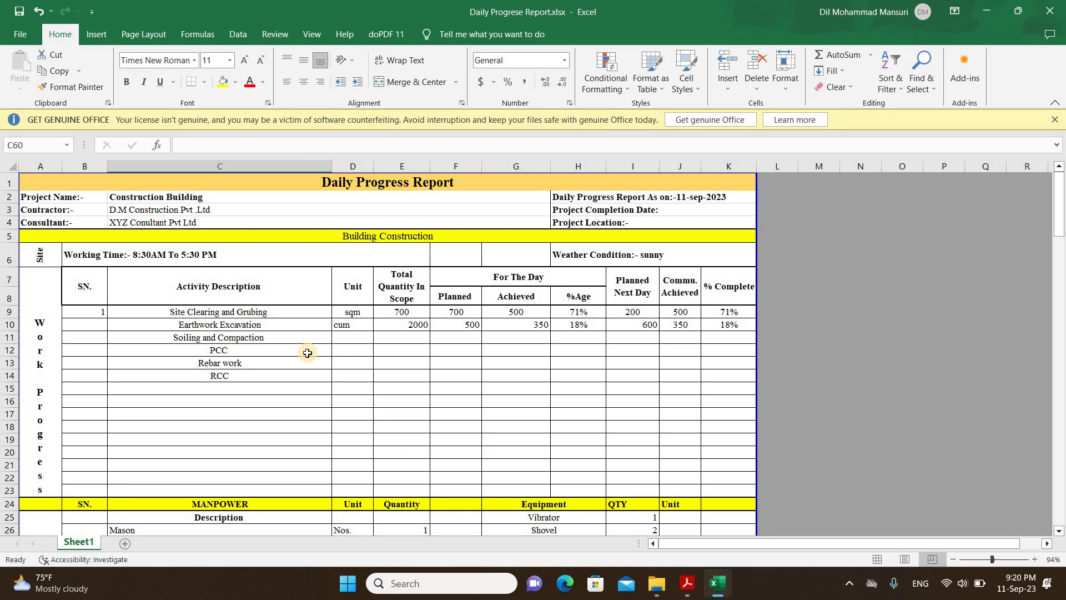
click(285, 374)
key(Up)
key(Up)
key(Up)
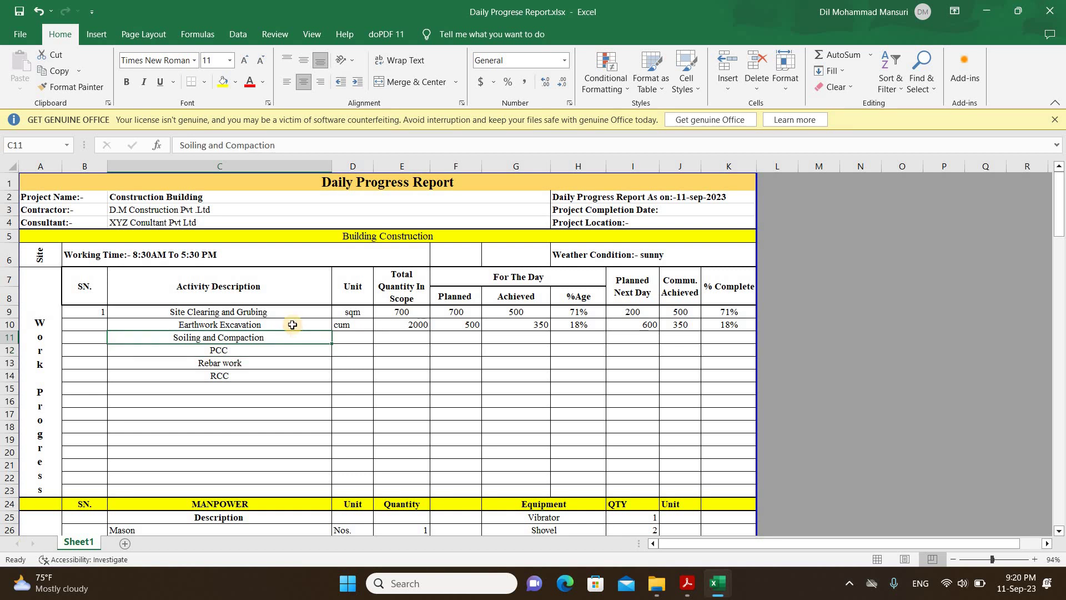
key(Up)
key(Up)
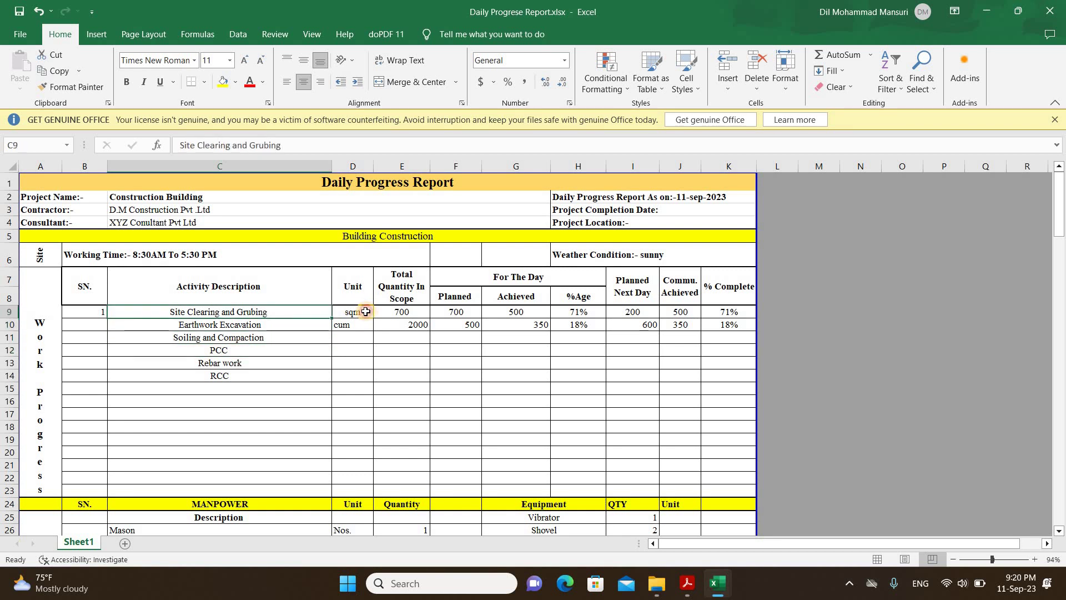
key(Right)
key(Right)
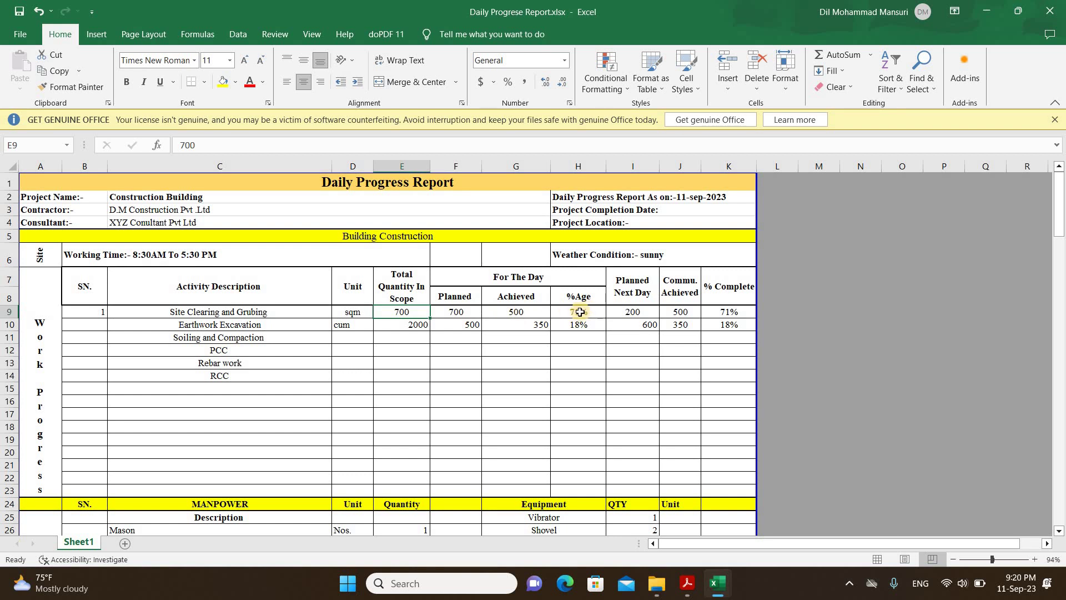
click(545, 312)
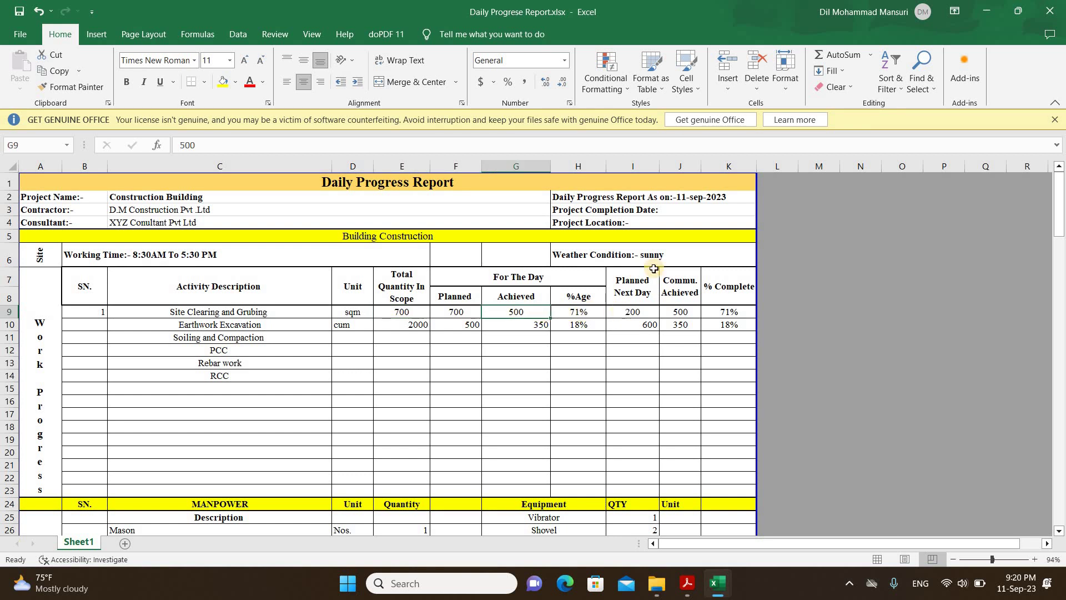
click(731, 311)
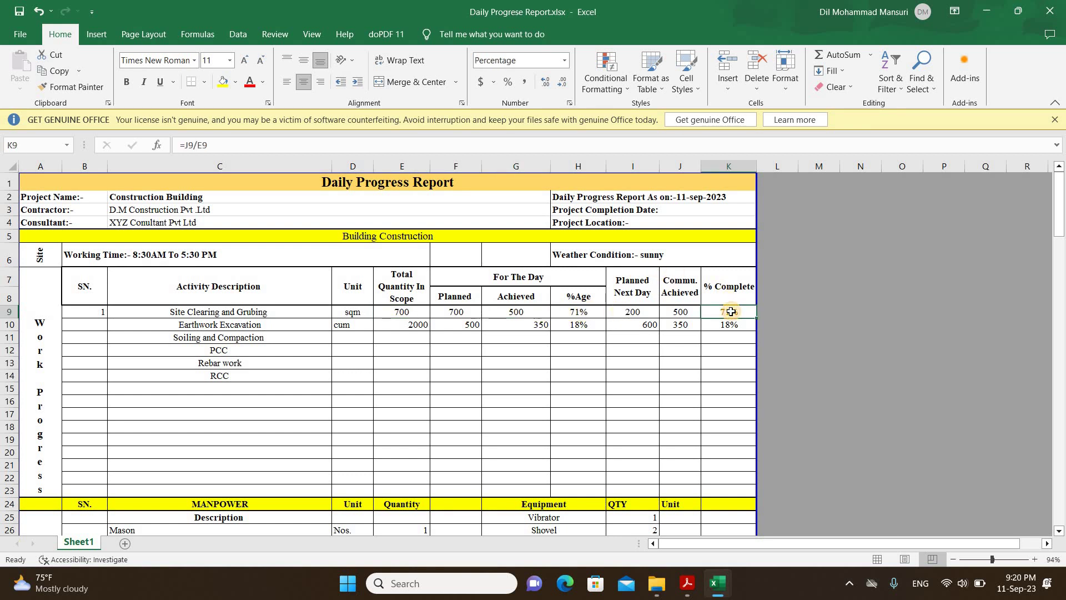